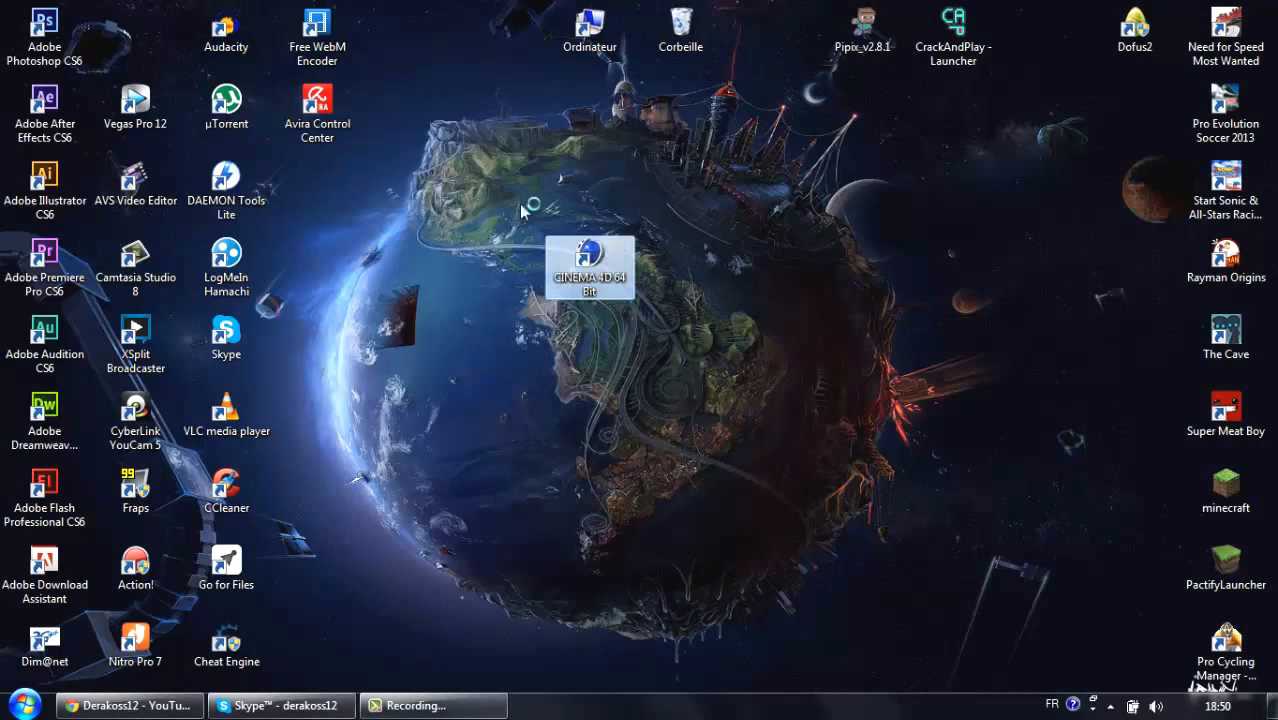
drag(695, 247, 612, 366)
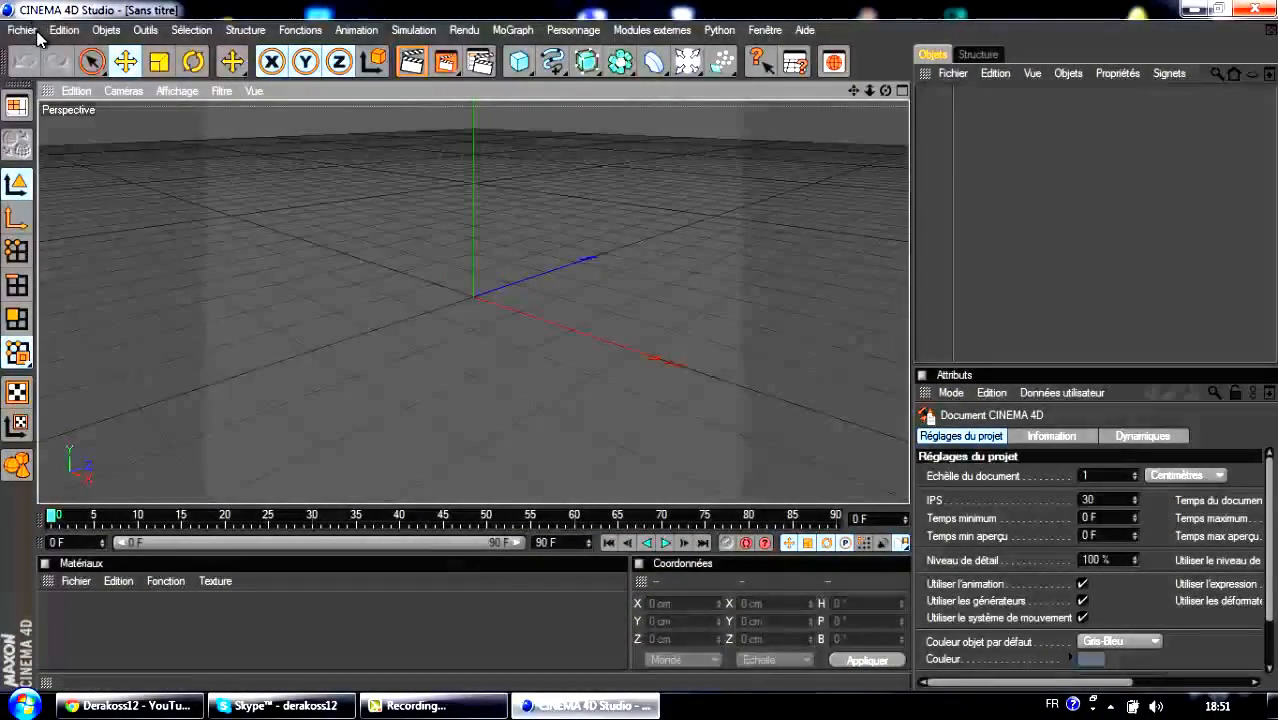
click(106, 29)
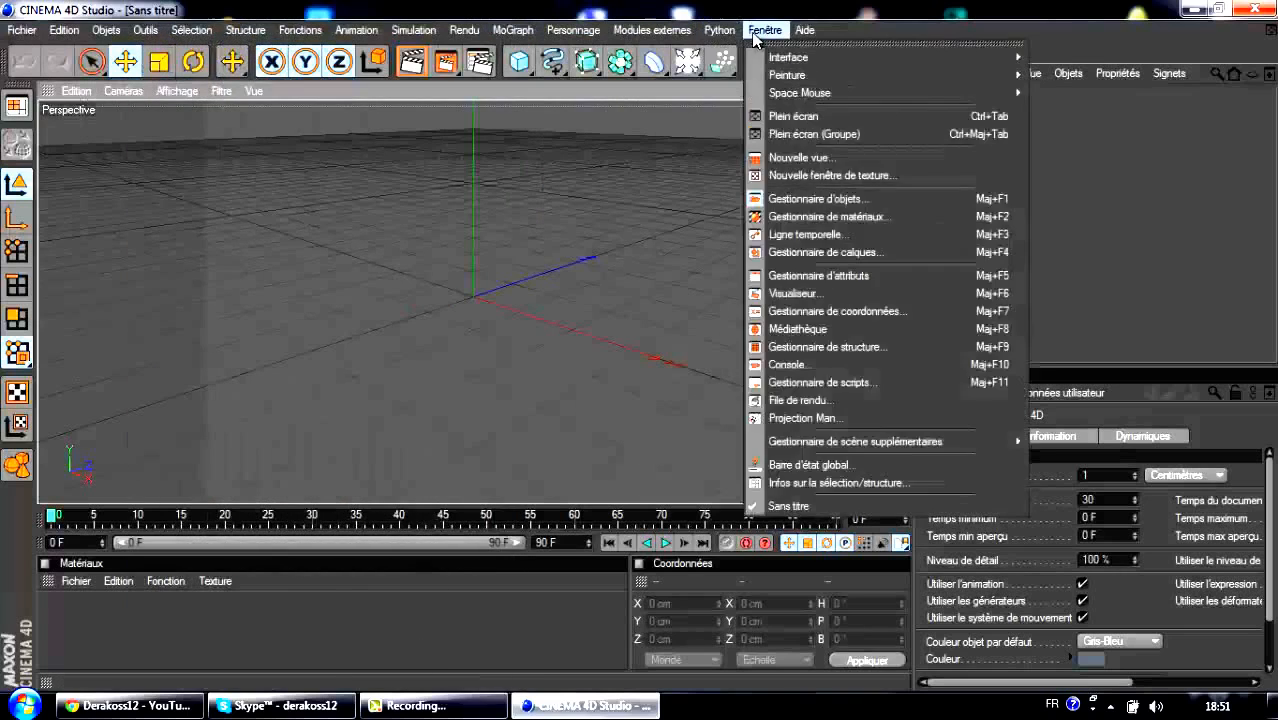
mouse_move(712, 40)
click(295, 10)
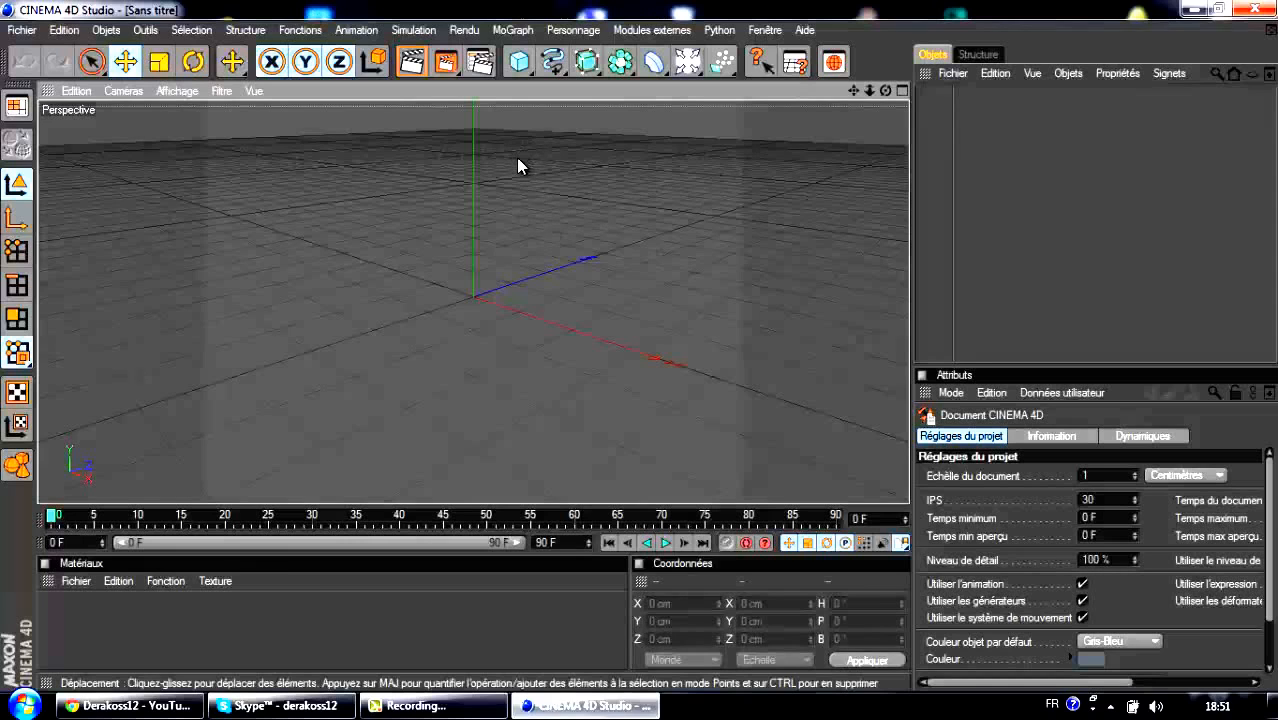
Step: Add a MoText object to the scene and replace its default text with "TuTp"
click(510, 30)
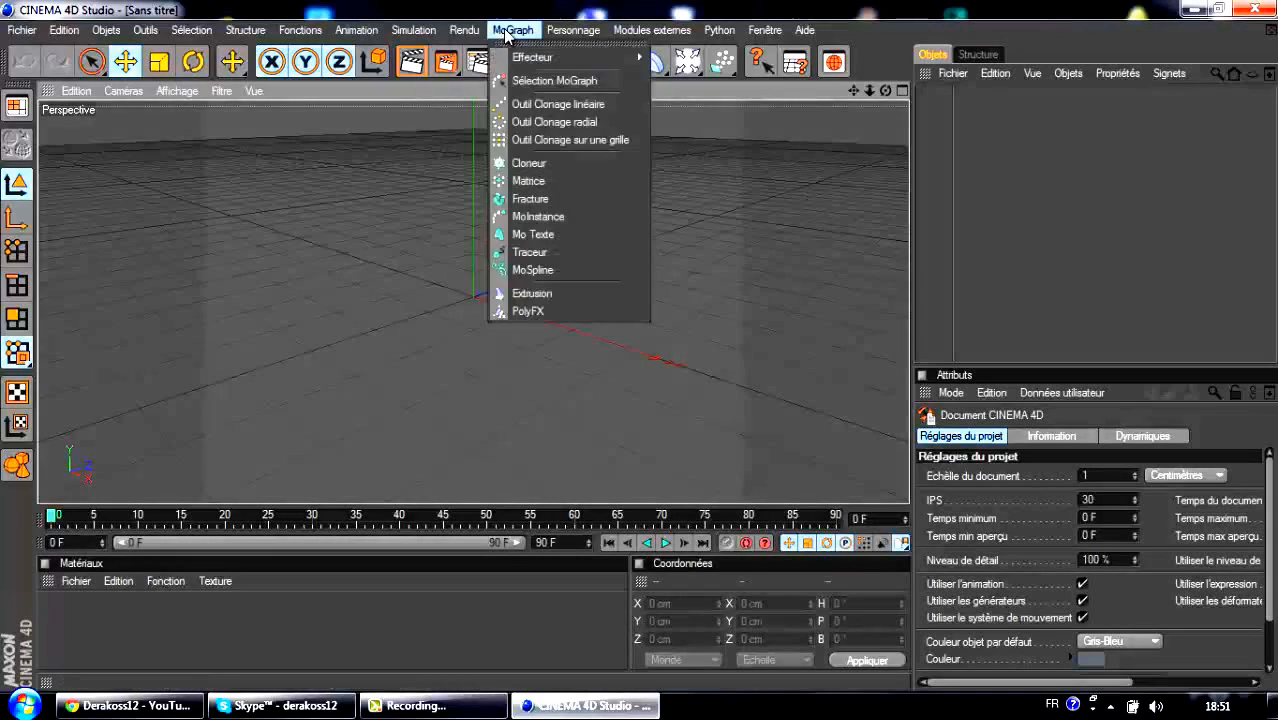
click(530, 234)
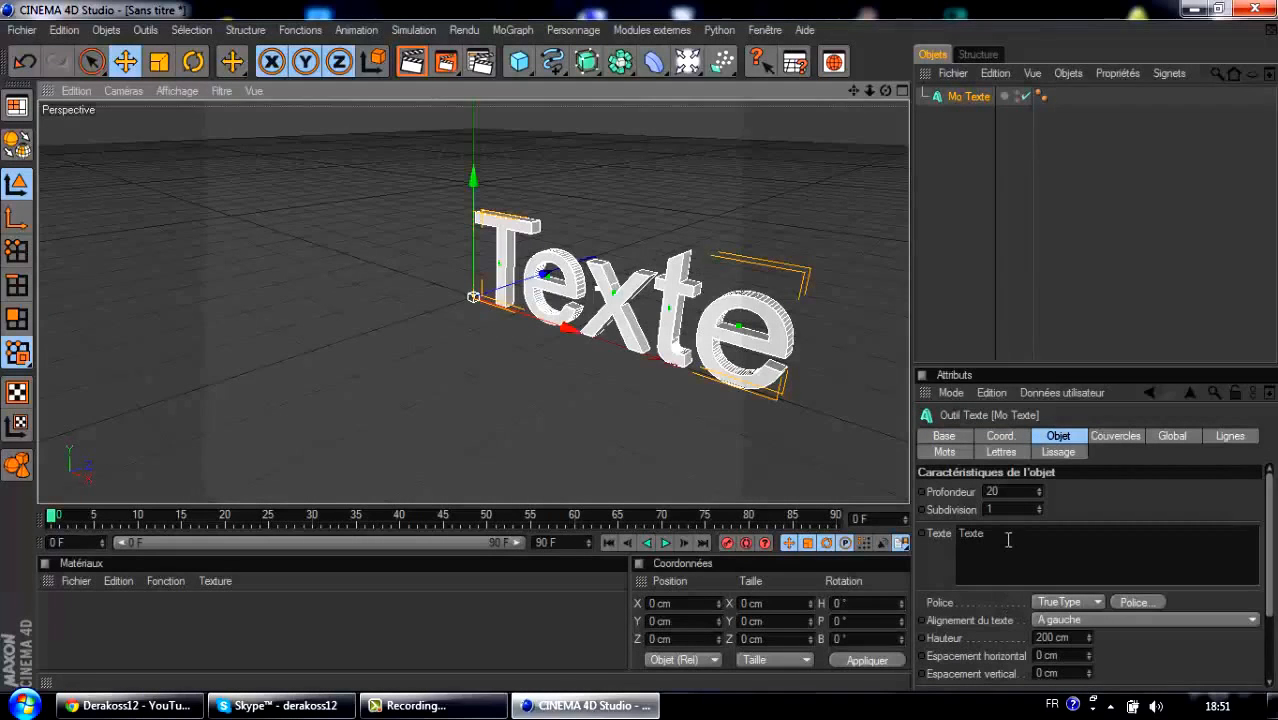
click(979, 537)
key(BackSpace)
key(BackSpace)
key(BackSpace)
key(BackSpace)
key(BackSpace)
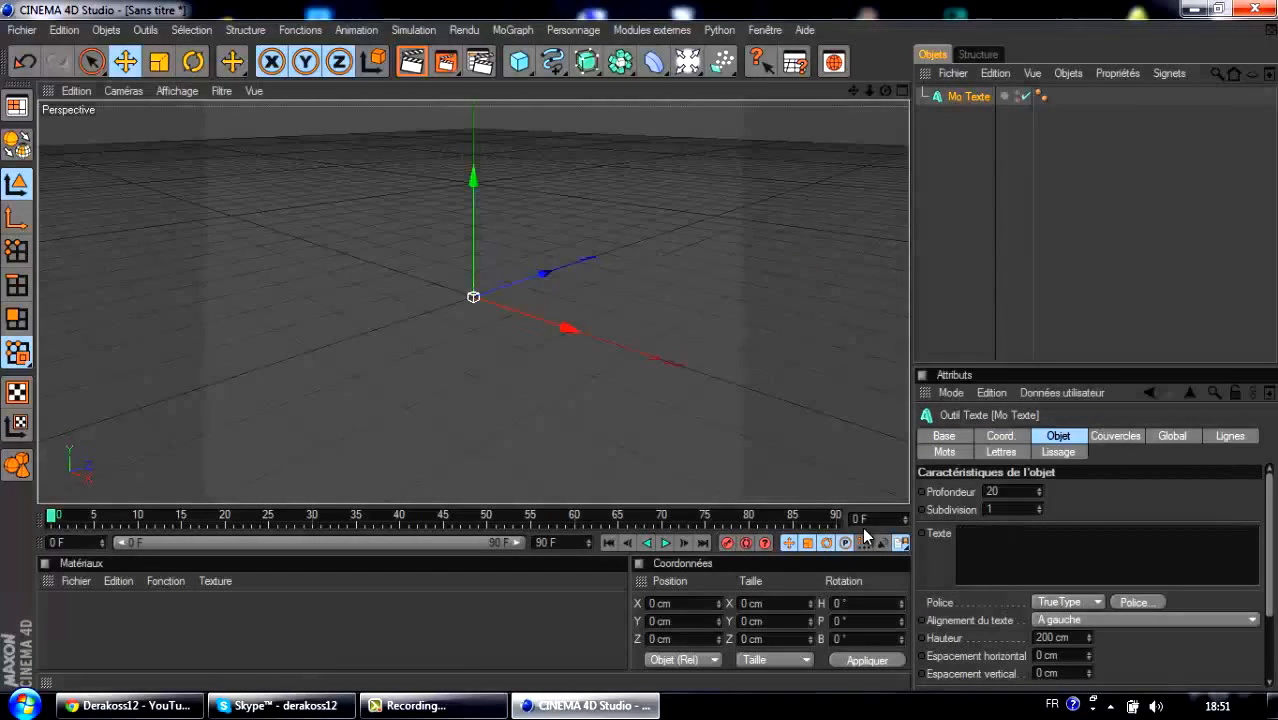
click(1085, 536)
text(T)
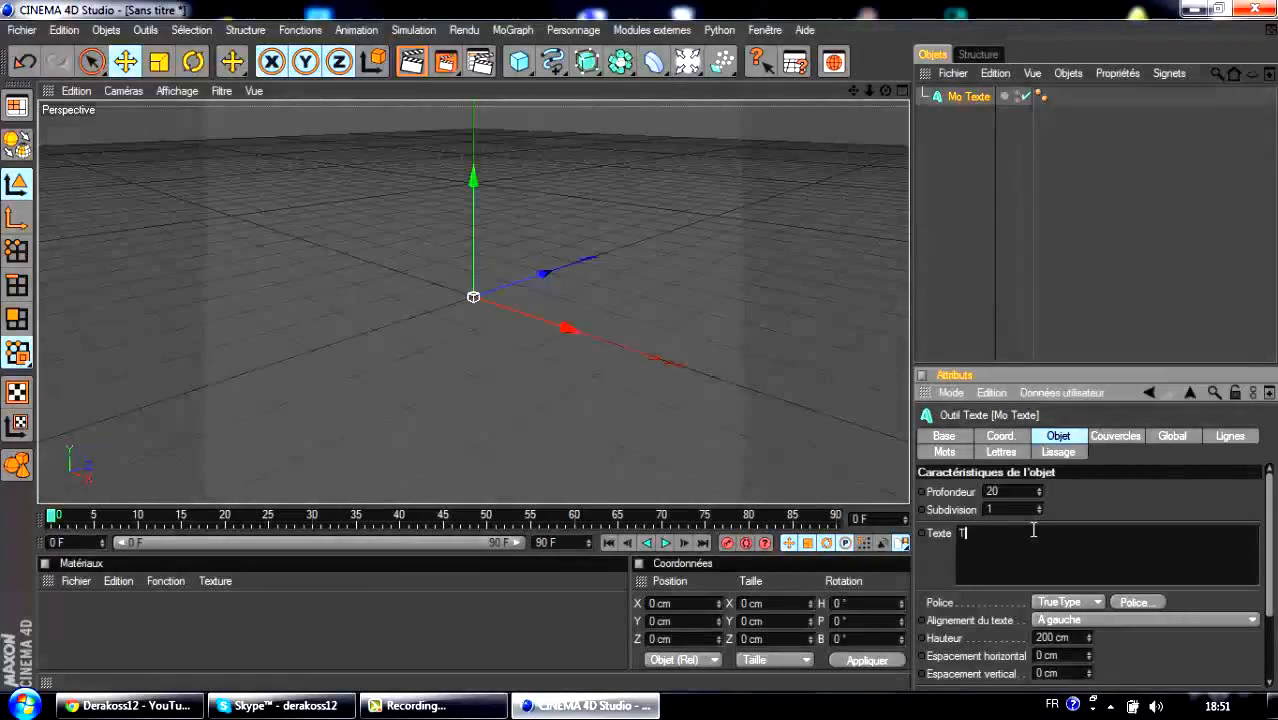
text(uTp)
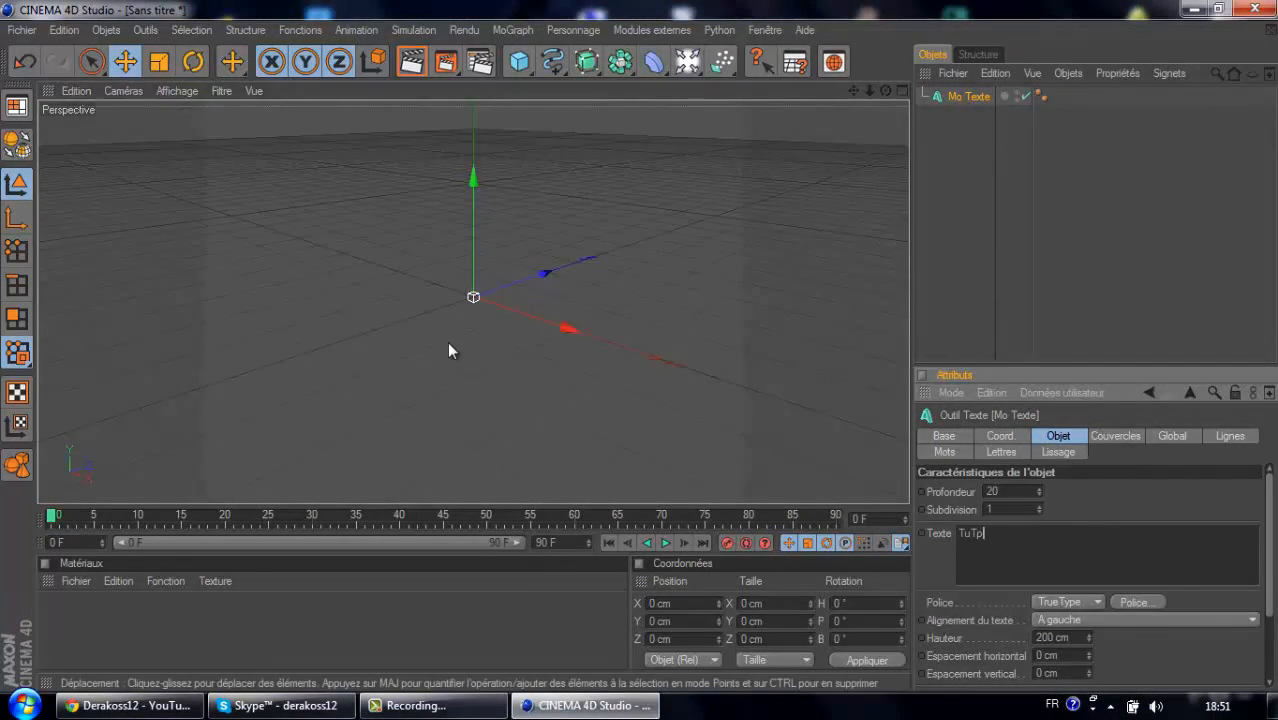
click(449, 350)
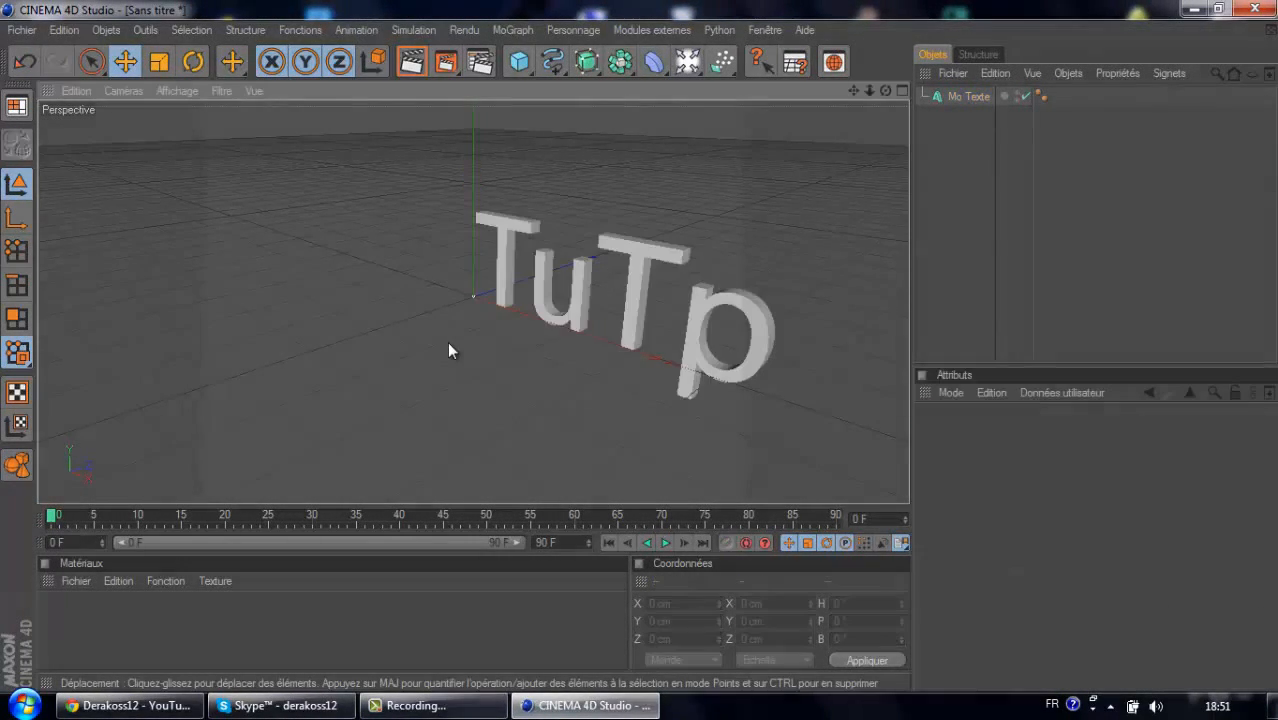
Step: Close the updater window and correct the MoText object's text to "TuTo"
click(704, 330)
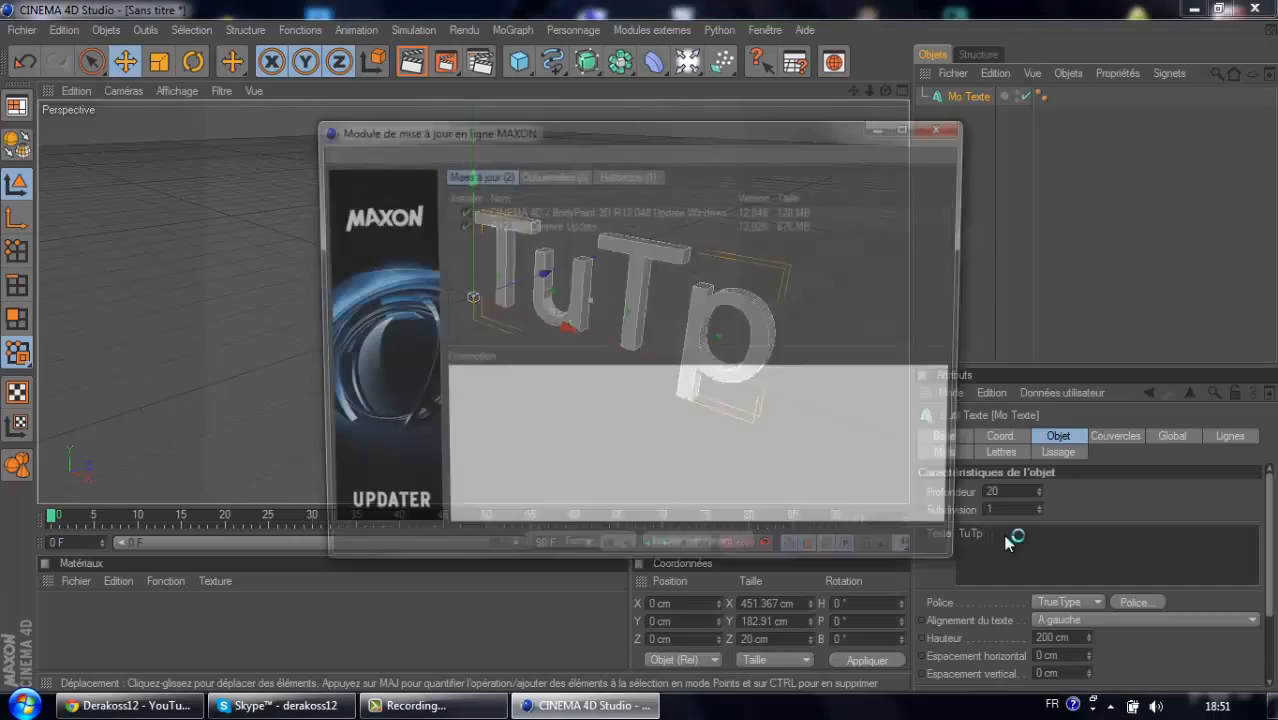
click(947, 126)
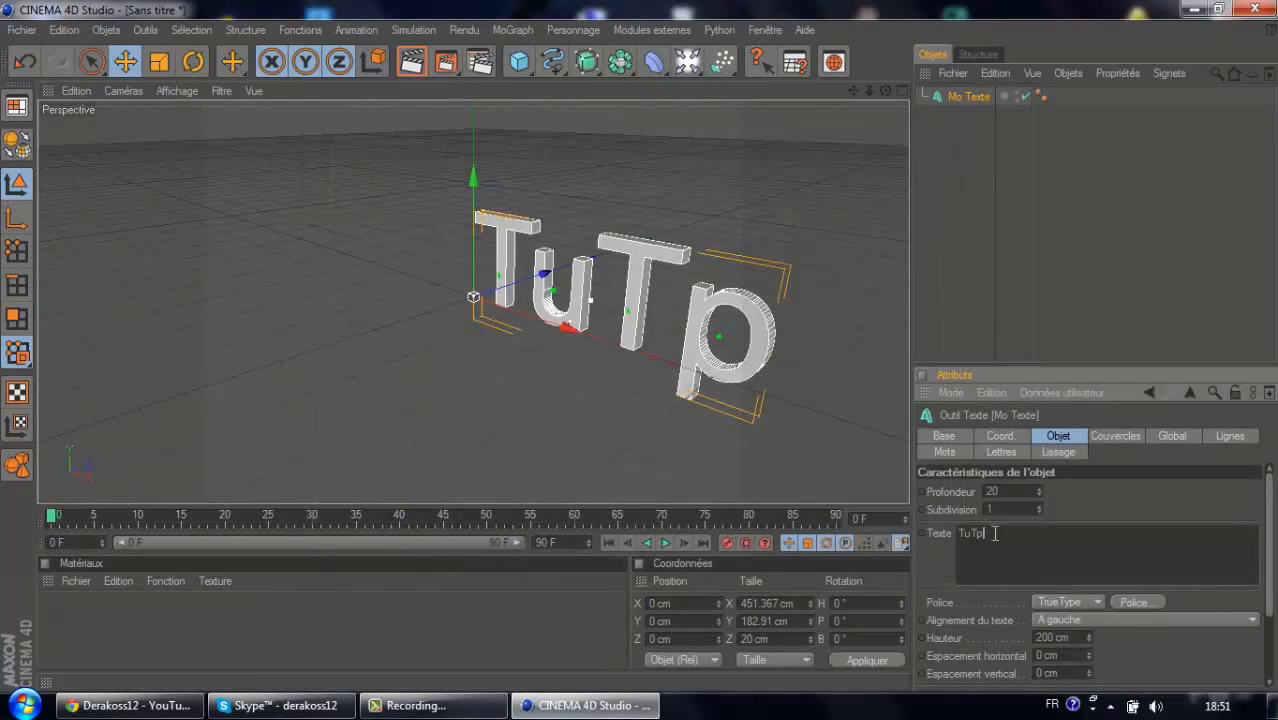
key(BackSpace)
text(o)
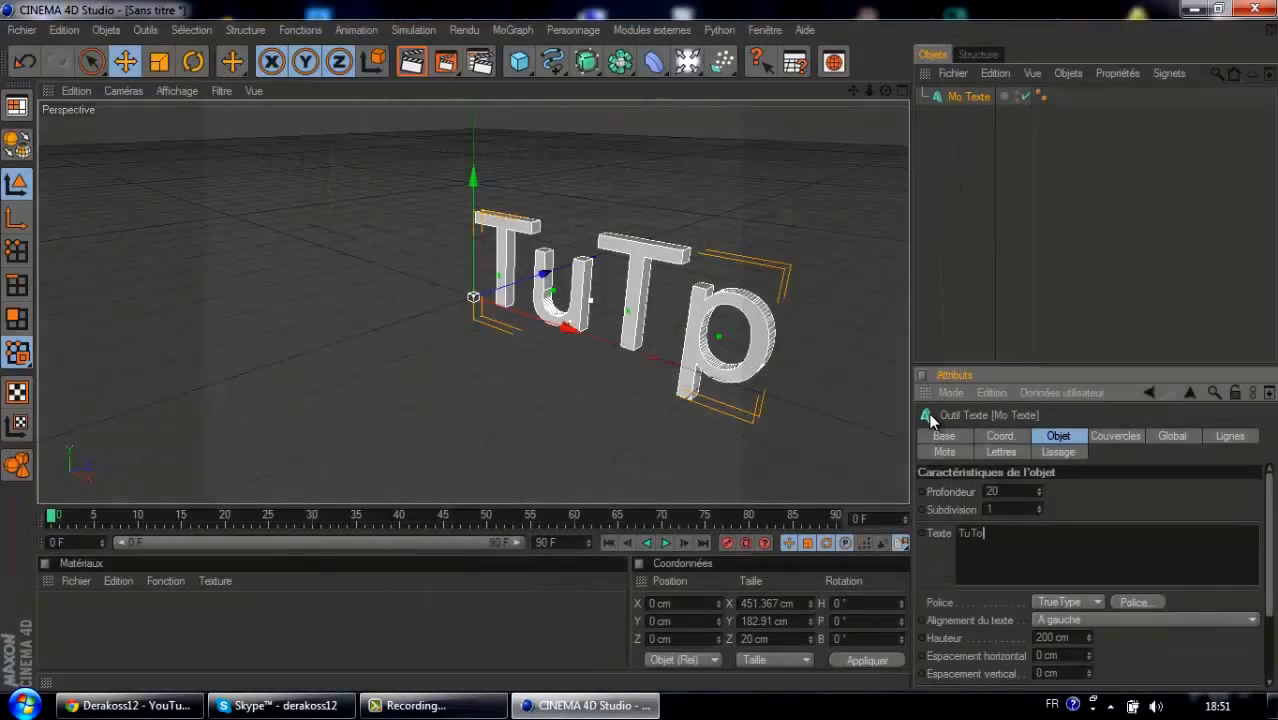
click(585, 338)
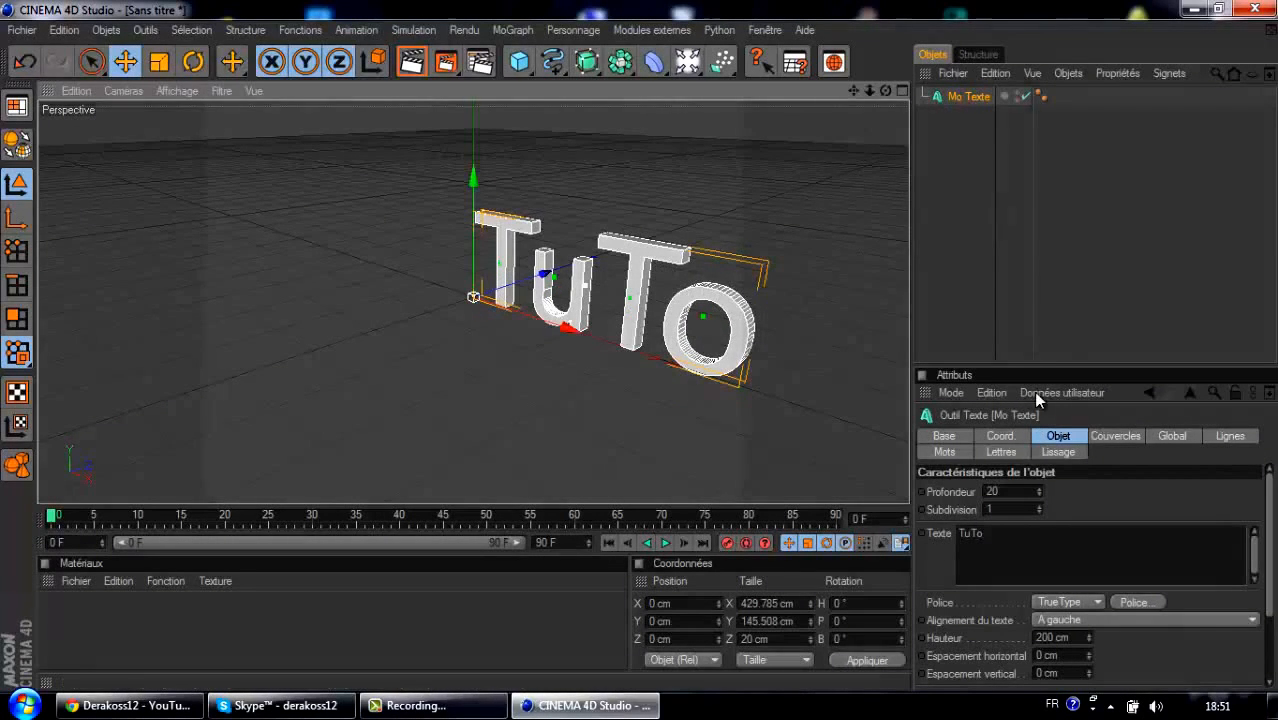
Step: Set the text's font to Cafe Nero M54 in the Oblique style
click(1140, 602)
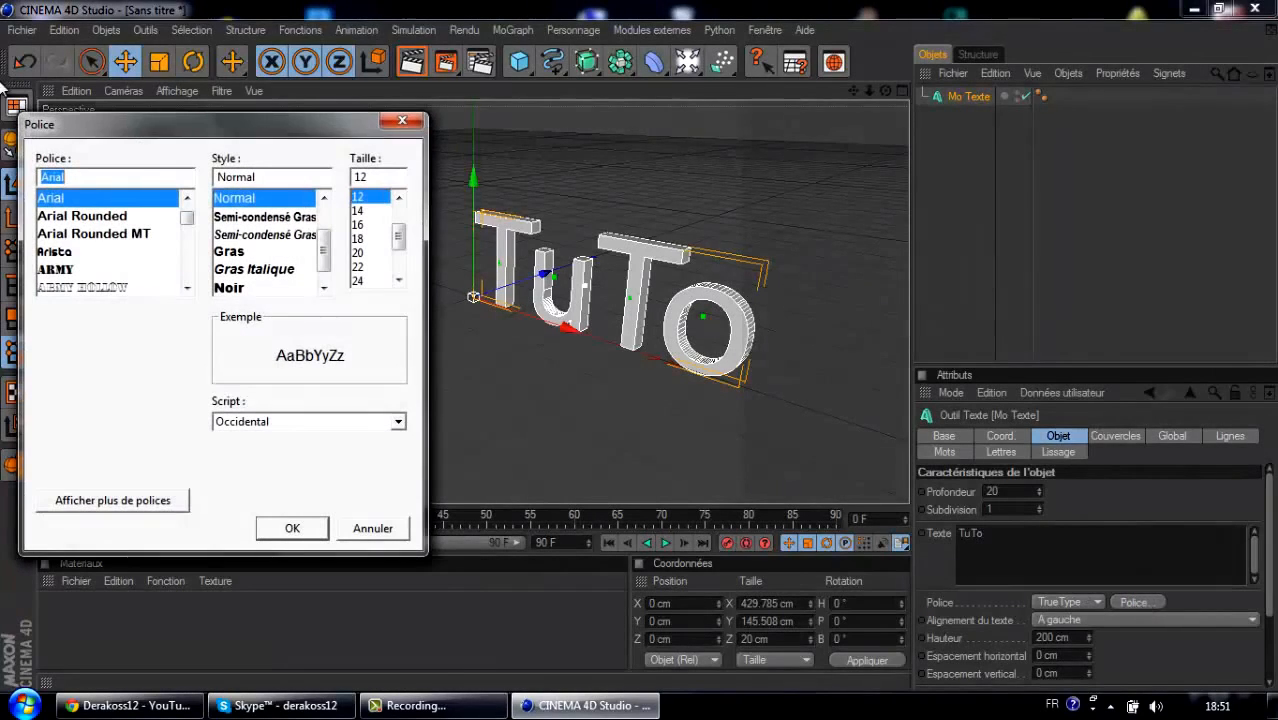
scroll(118, 250, down, 3)
scroll(110, 240, up, 2)
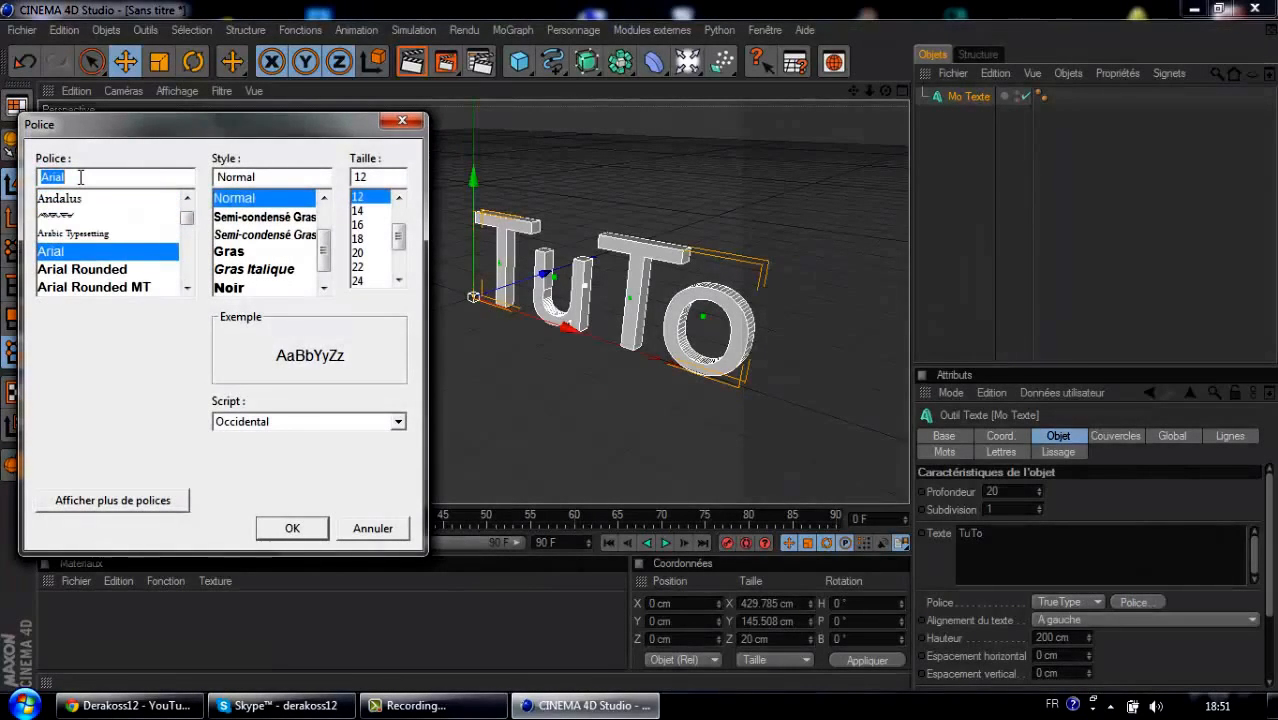
text(ca)
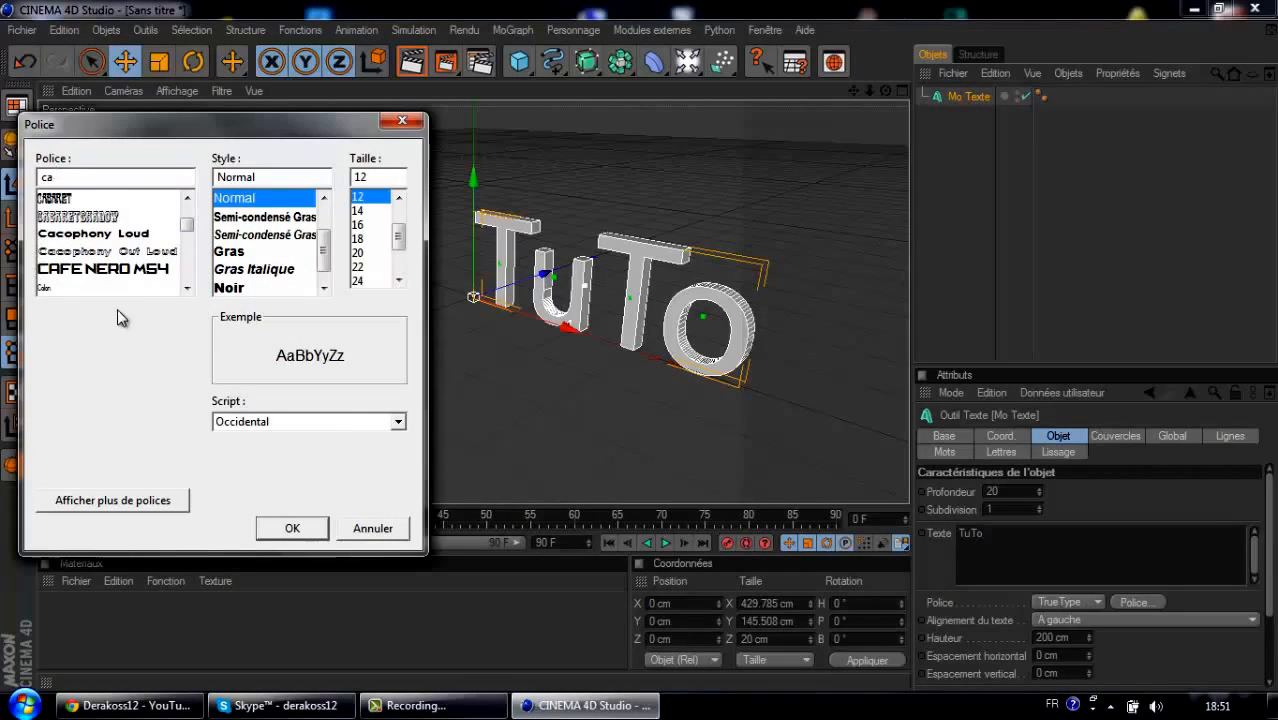
click(132, 272)
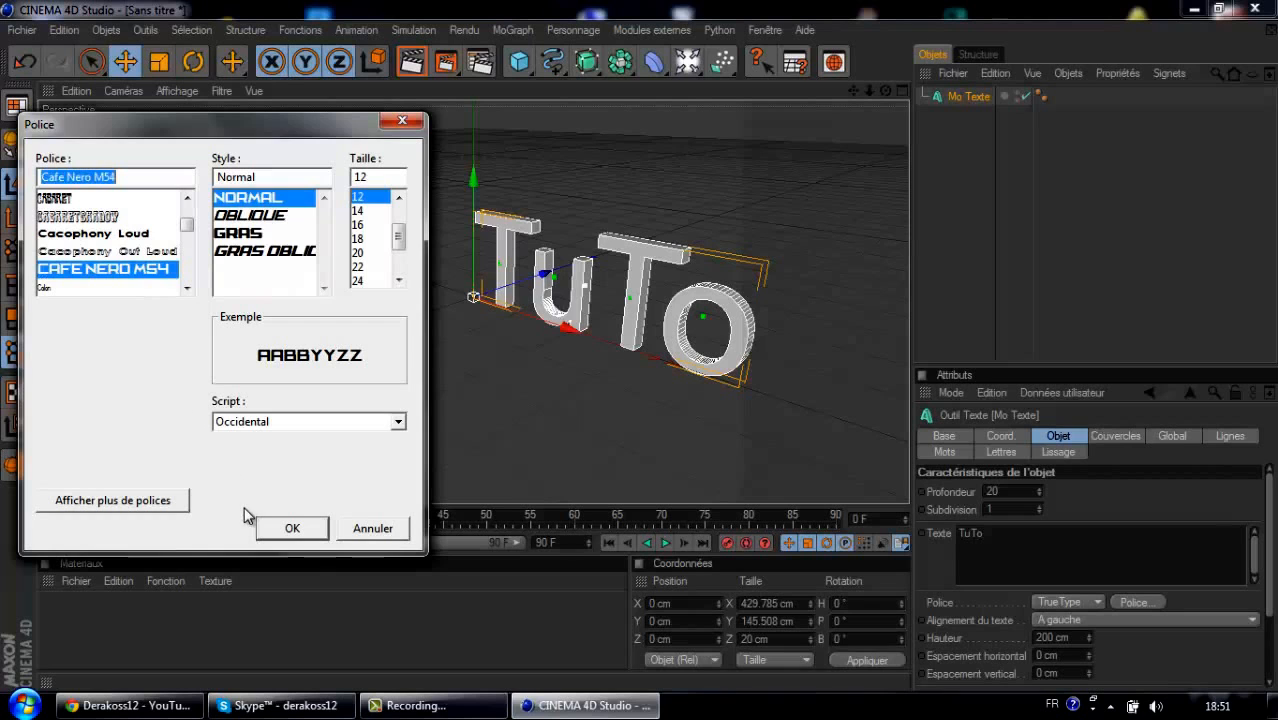
click(266, 215)
click(289, 530)
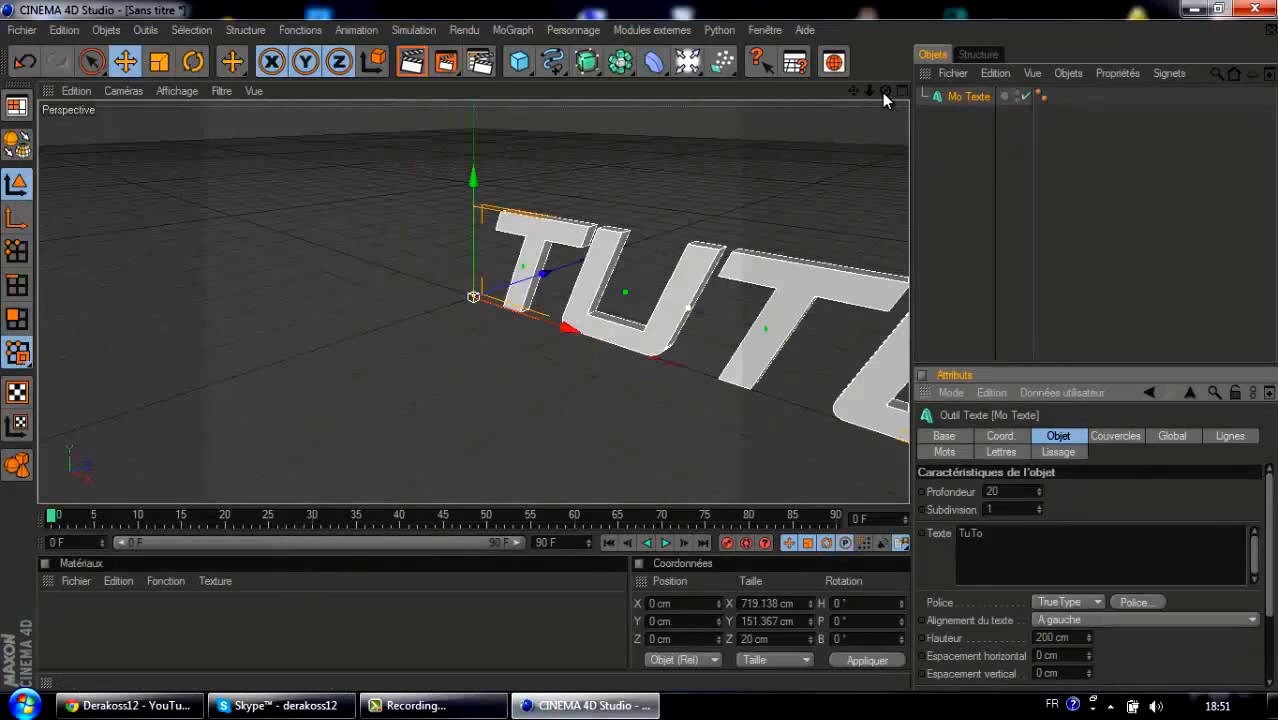
Step: Set the MoText object's extrusion depth to 90
drag(885, 91, 640, 347)
drag(853, 91, 643, 347)
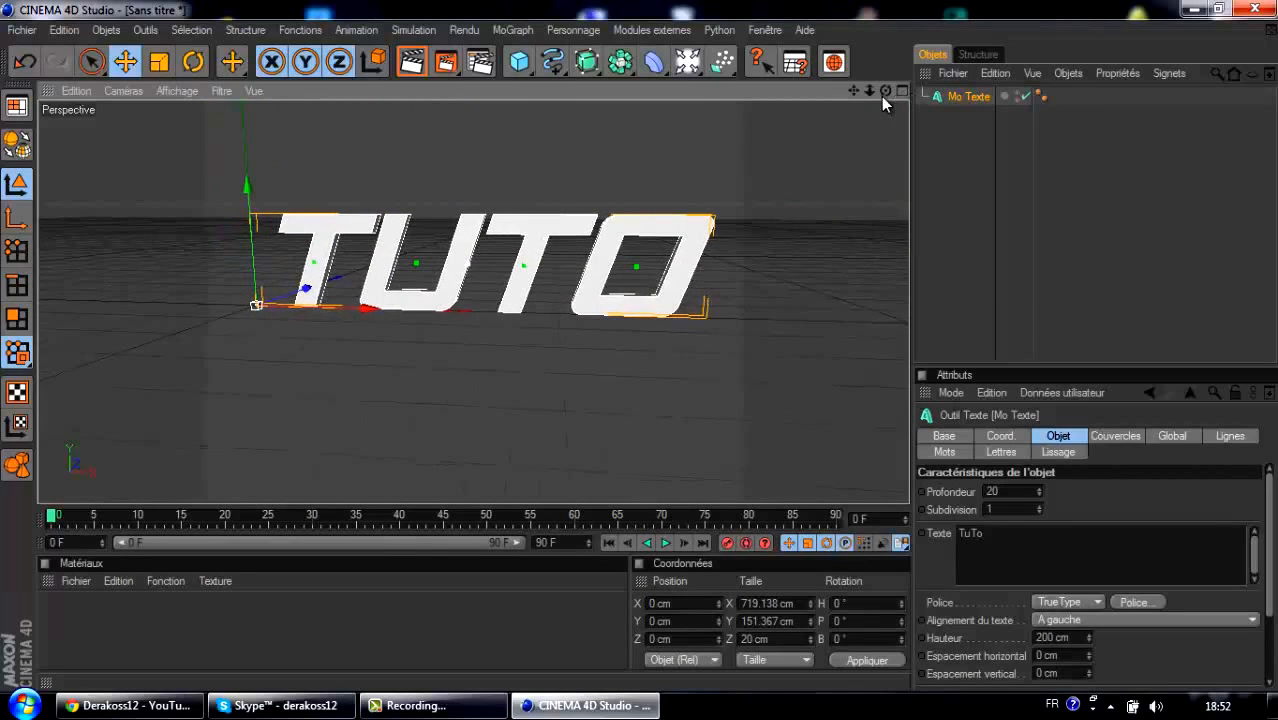
drag(884, 92, 639, 342)
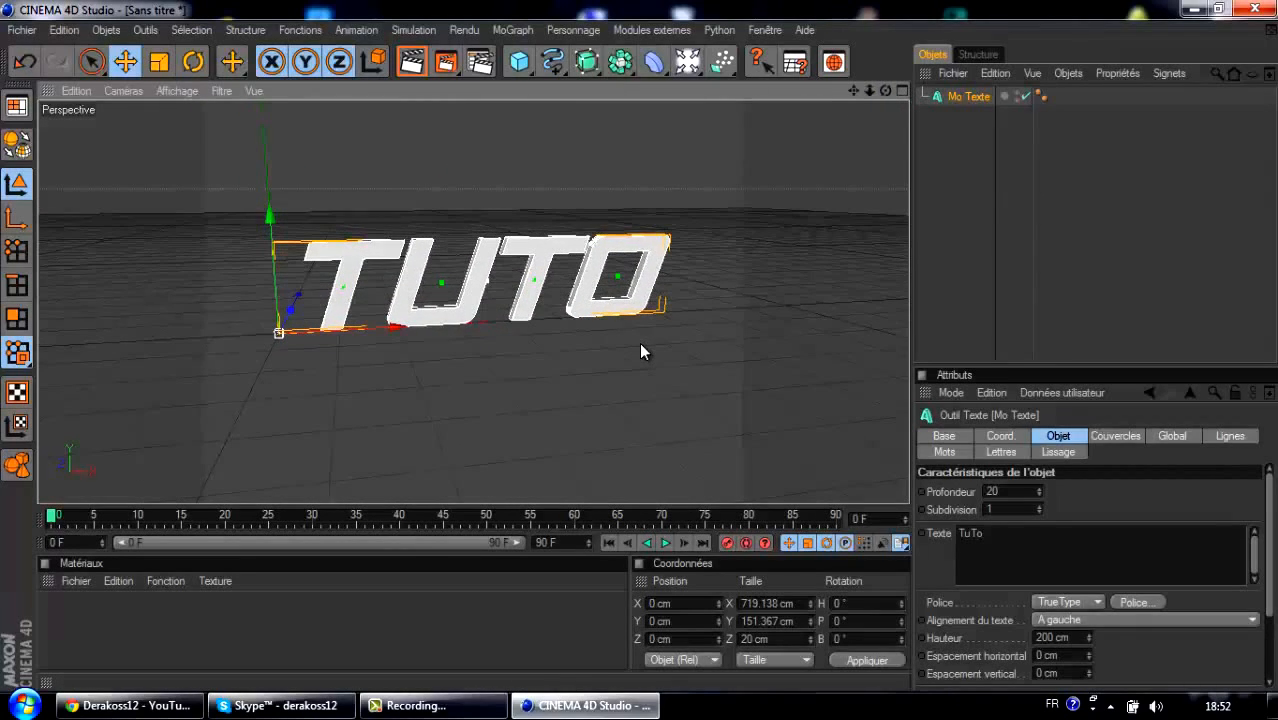
click(992, 491)
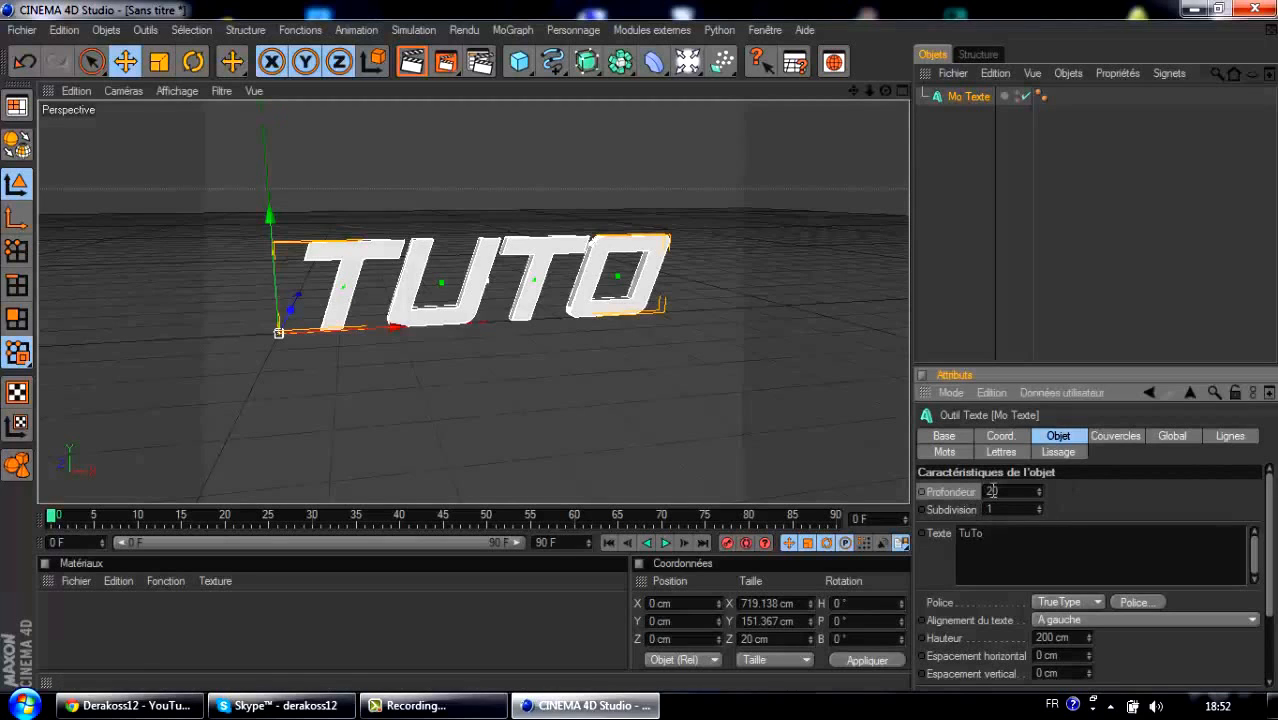
drag(996, 491, 974, 484)
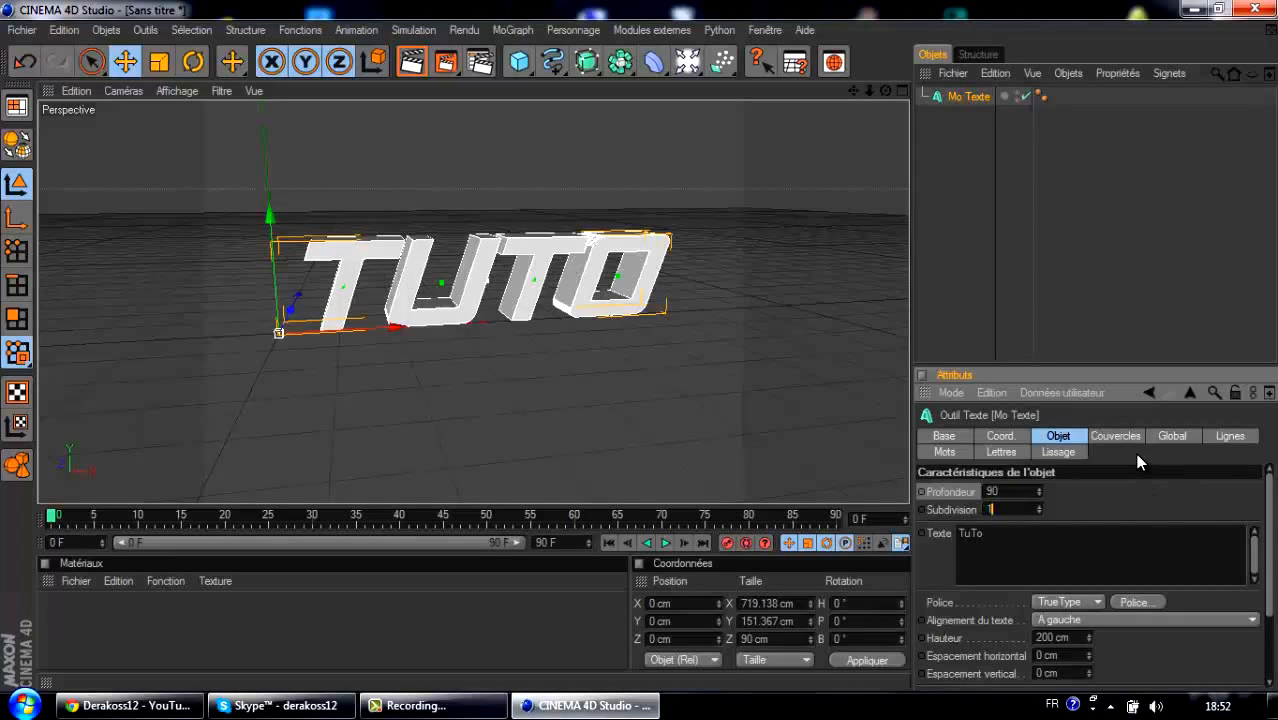
Step: Set both the start and end caps of the text to cap and bevel (Couvercle et biseau)
click(1113, 437)
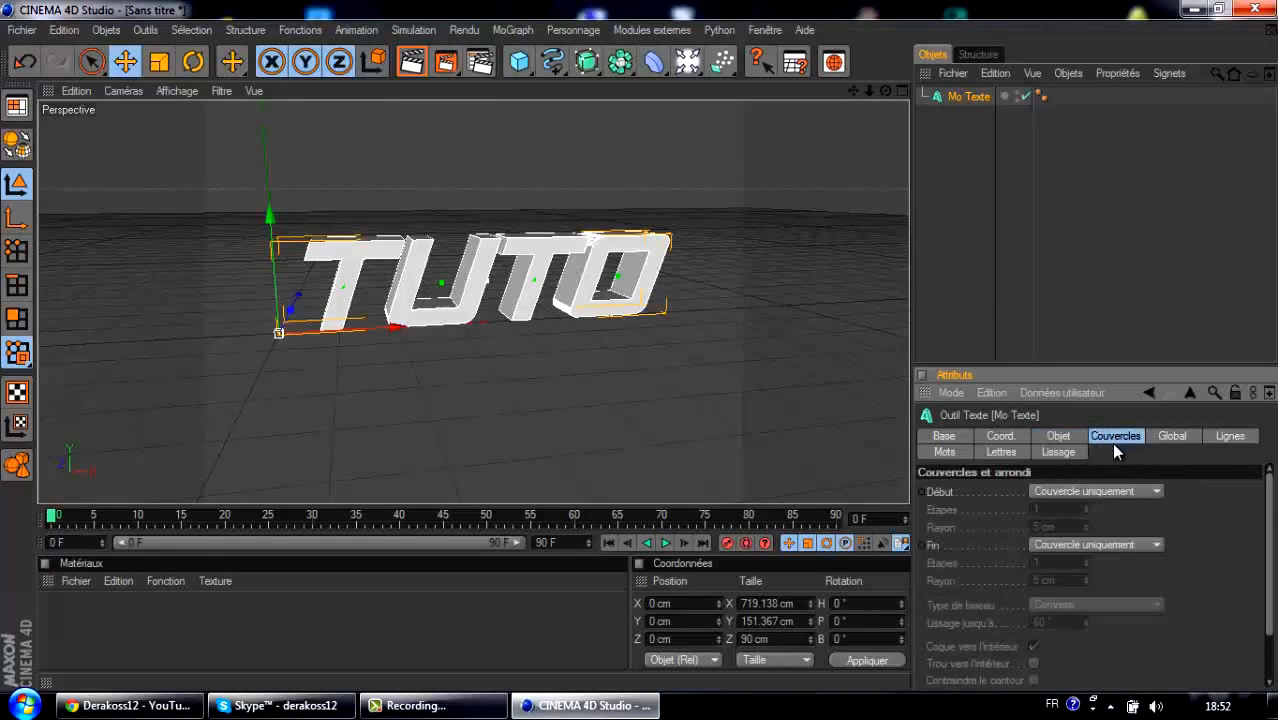
click(1106, 498)
click(1116, 561)
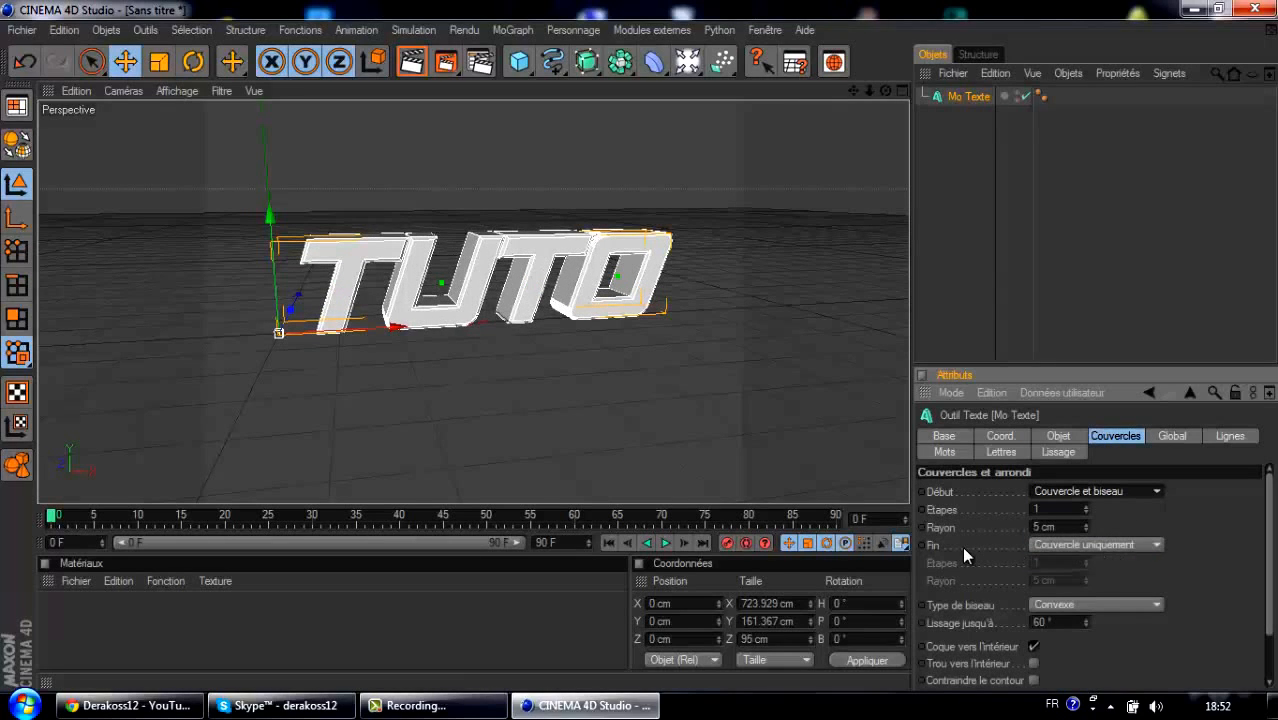
click(1070, 545)
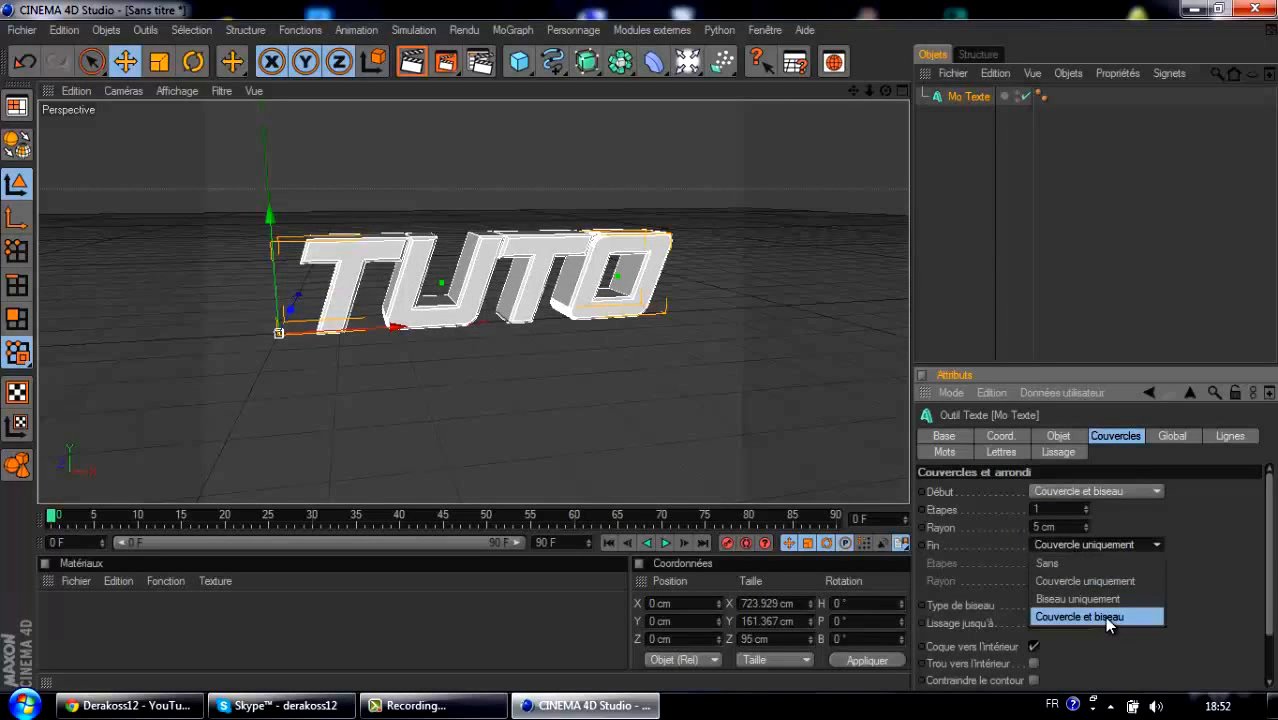
click(1104, 616)
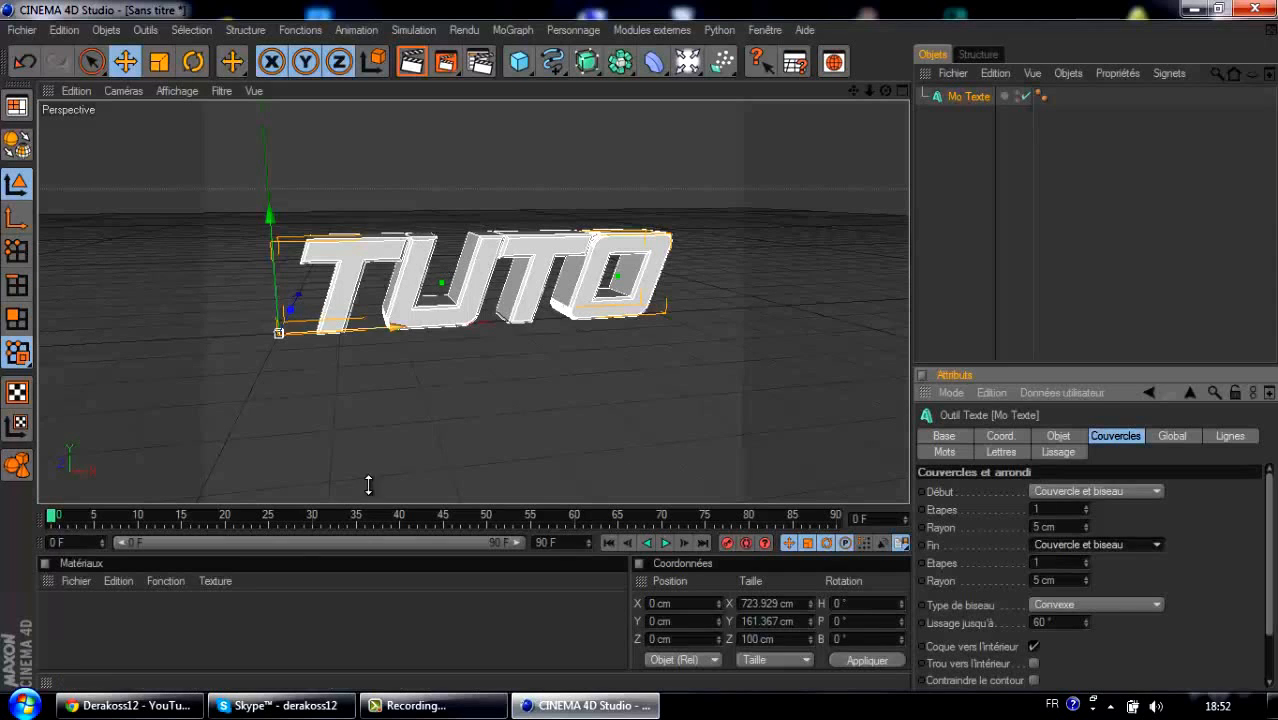
Step: Create a new material and open it in the material editor
click(160, 602)
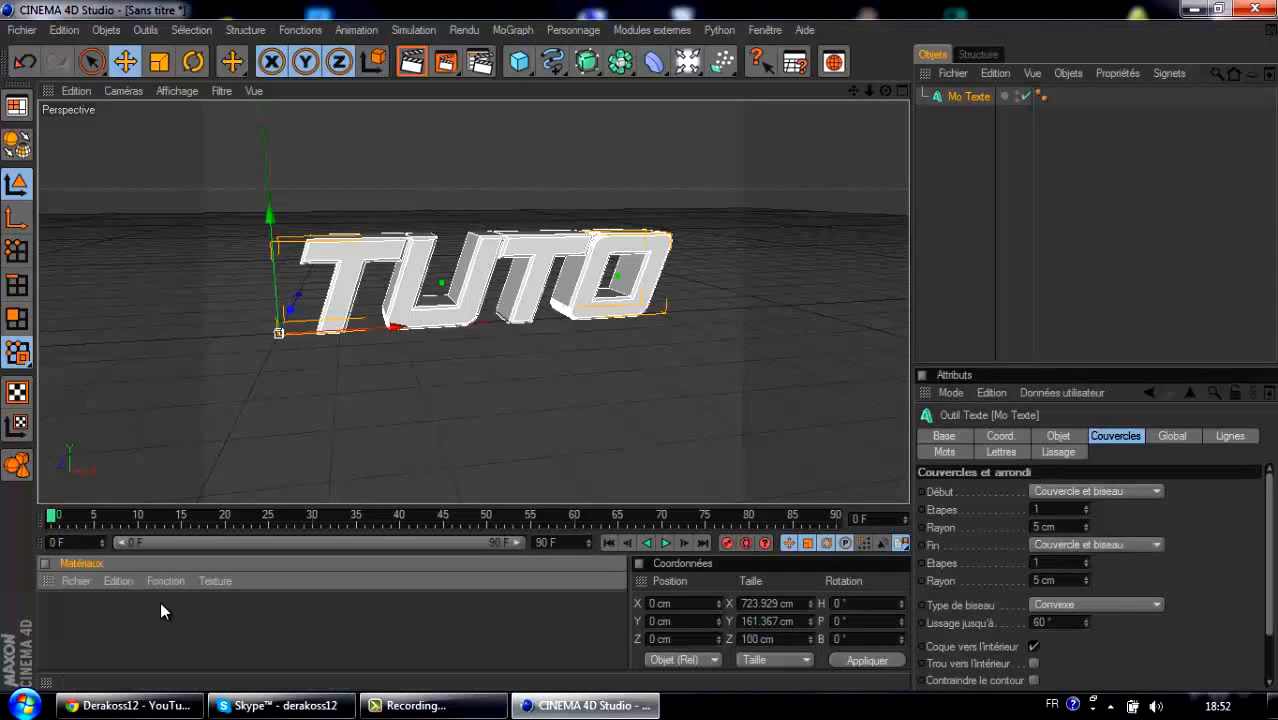
click(74, 582)
click(186, 343)
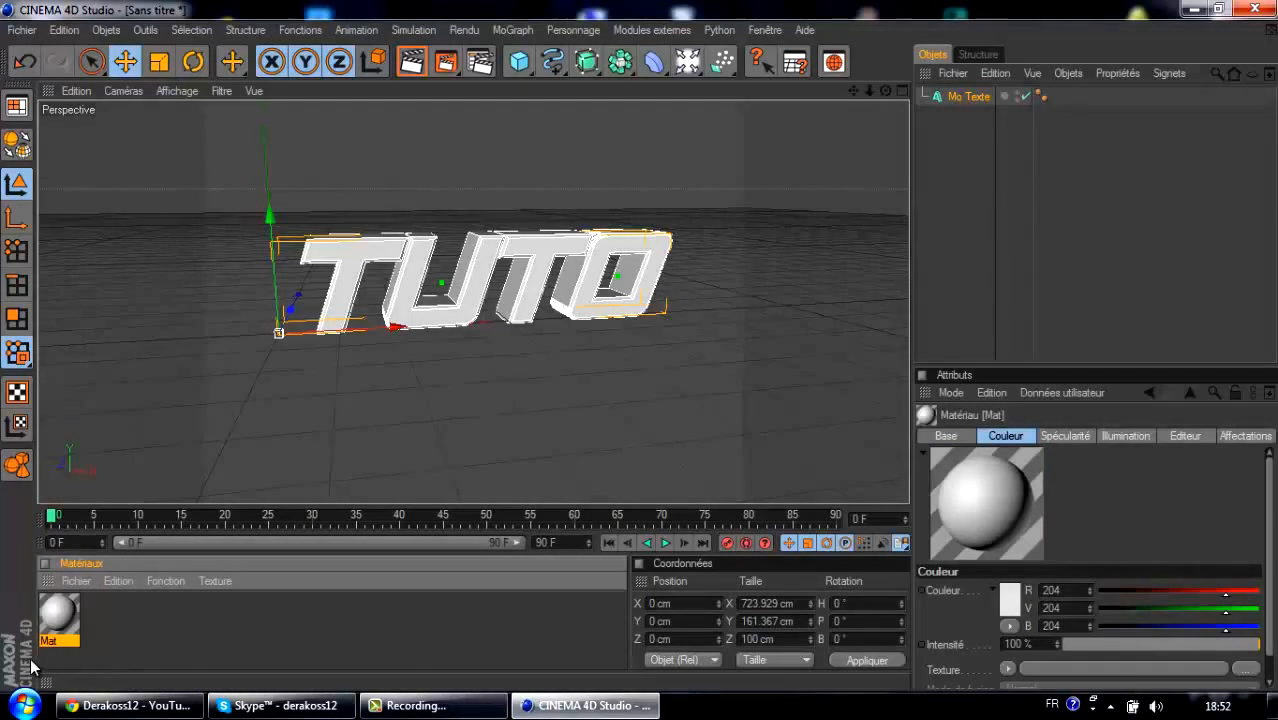
double_click(56, 618)
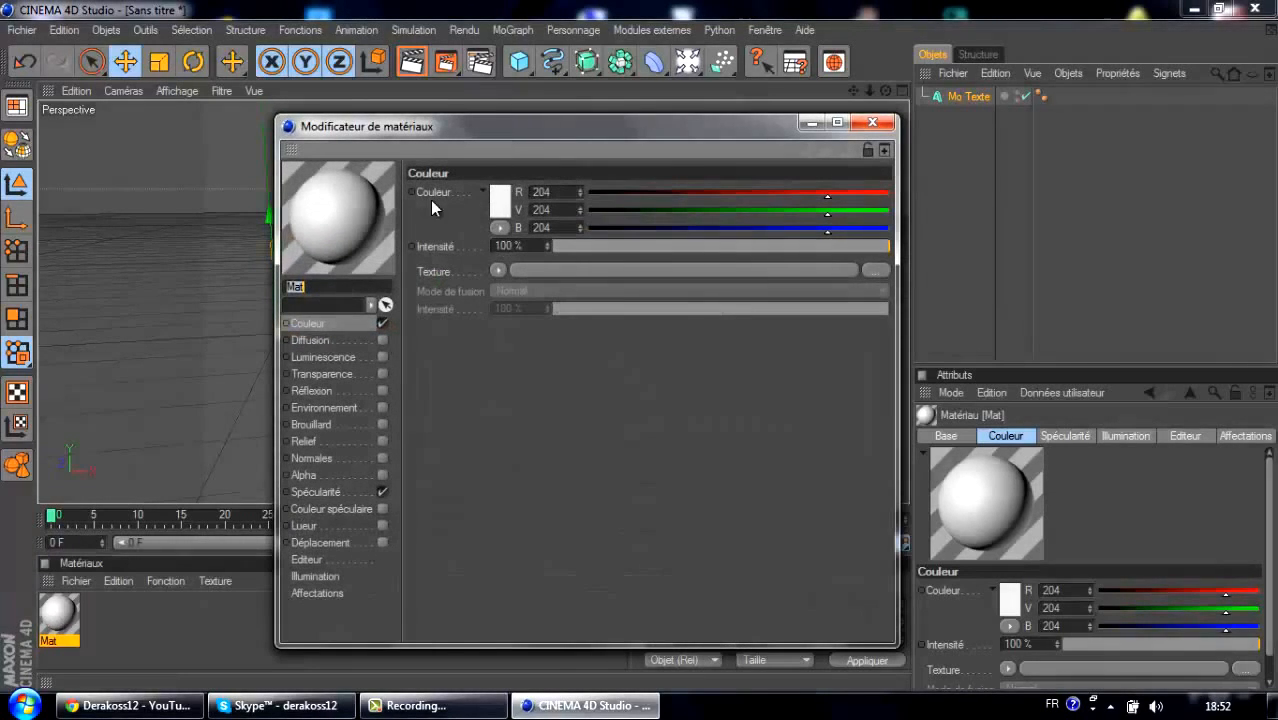
Step: Set the material's colour to dark blue (R 0, G 60, B 106) with 93 % intensity
click(494, 205)
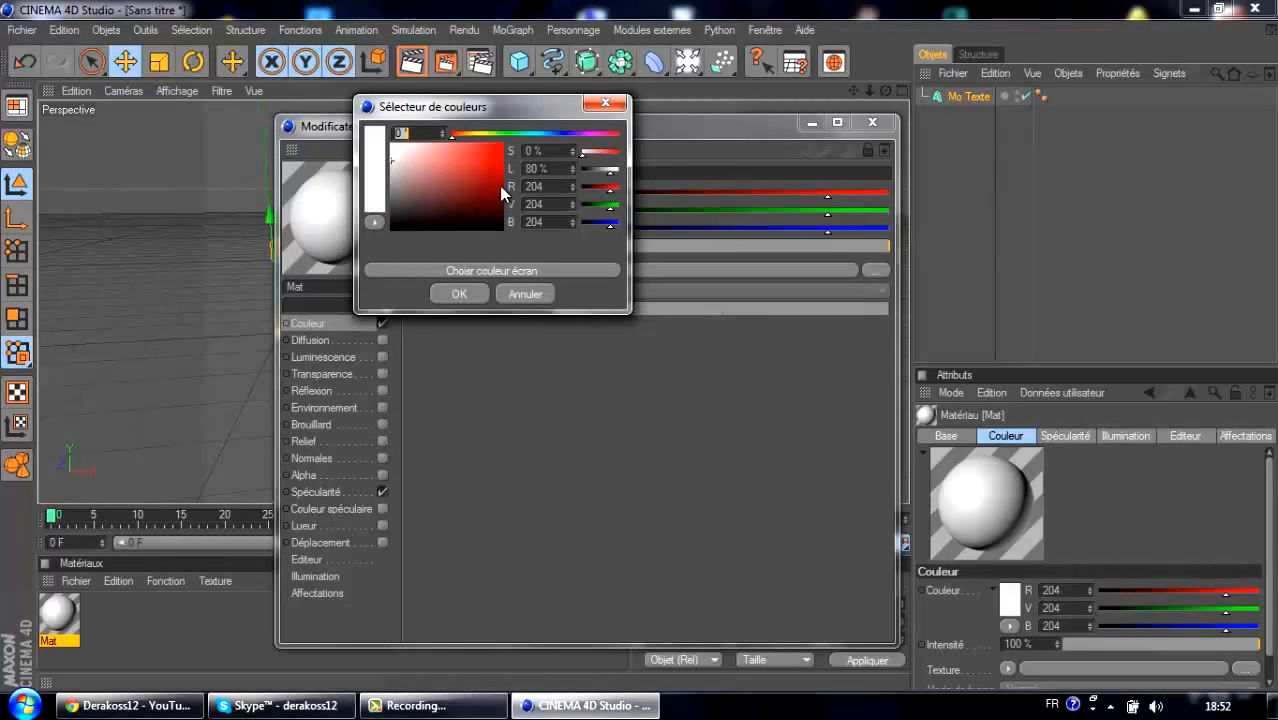
drag(561, 136, 546, 136)
drag(503, 176, 536, 197)
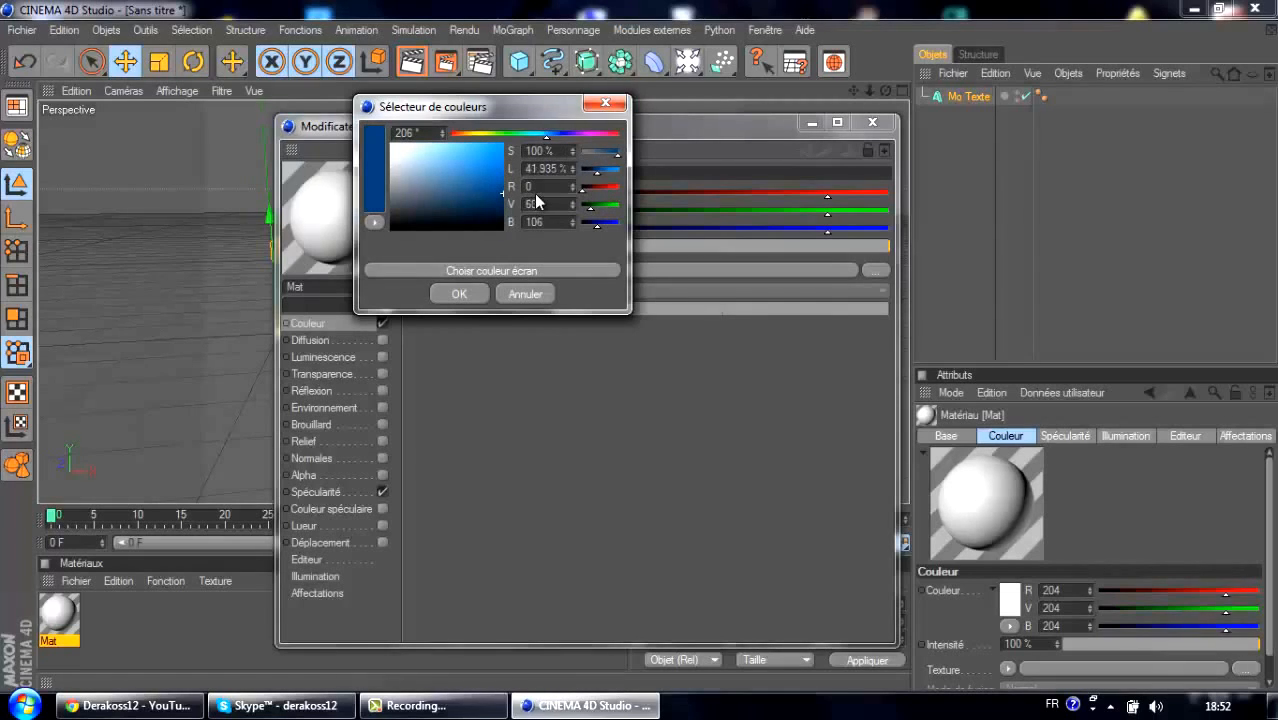
click(472, 297)
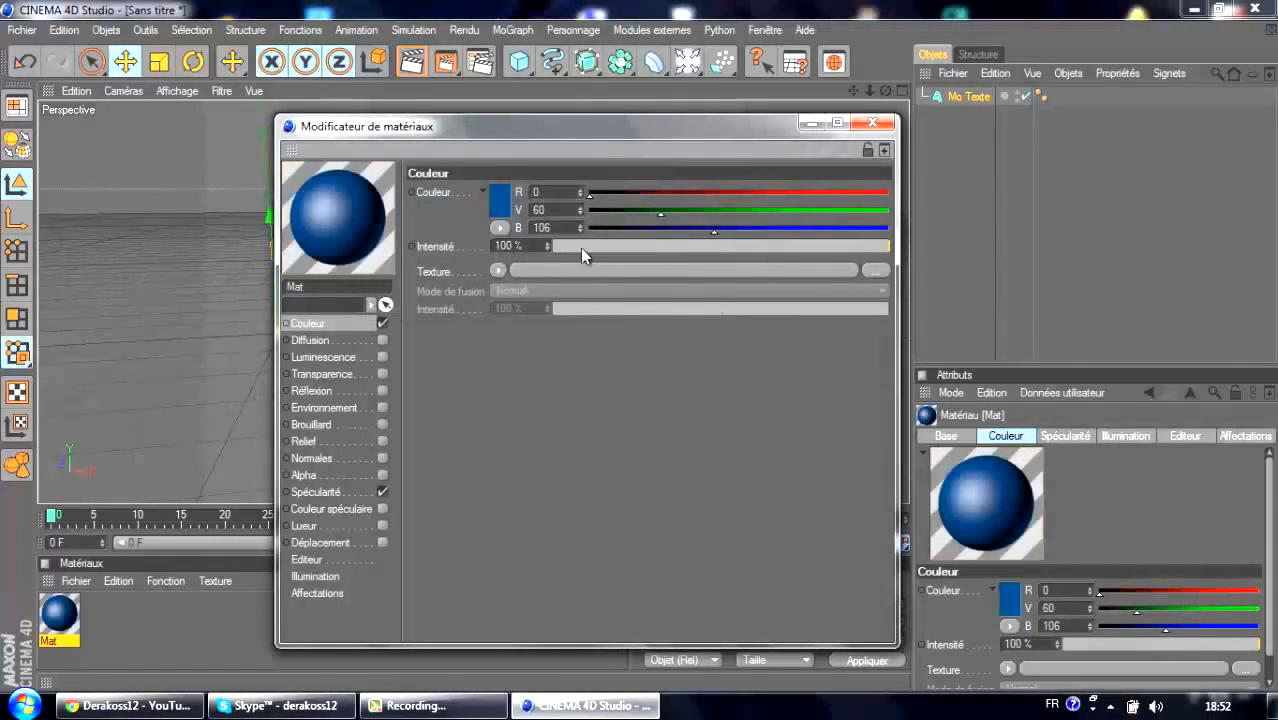
drag(580, 248, 864, 248)
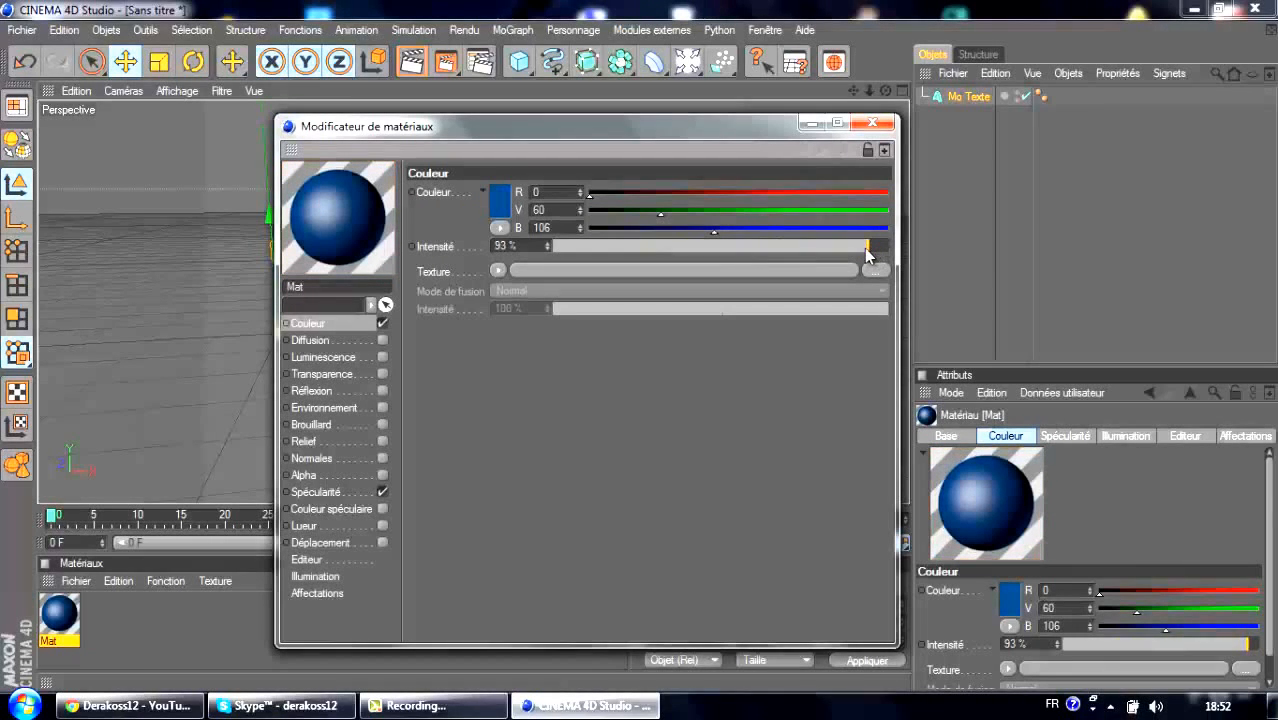
Step: Enable the material's Reflection channel and set its reflection colour to blue (R 0, G 78, B 117)
click(343, 391)
click(381, 391)
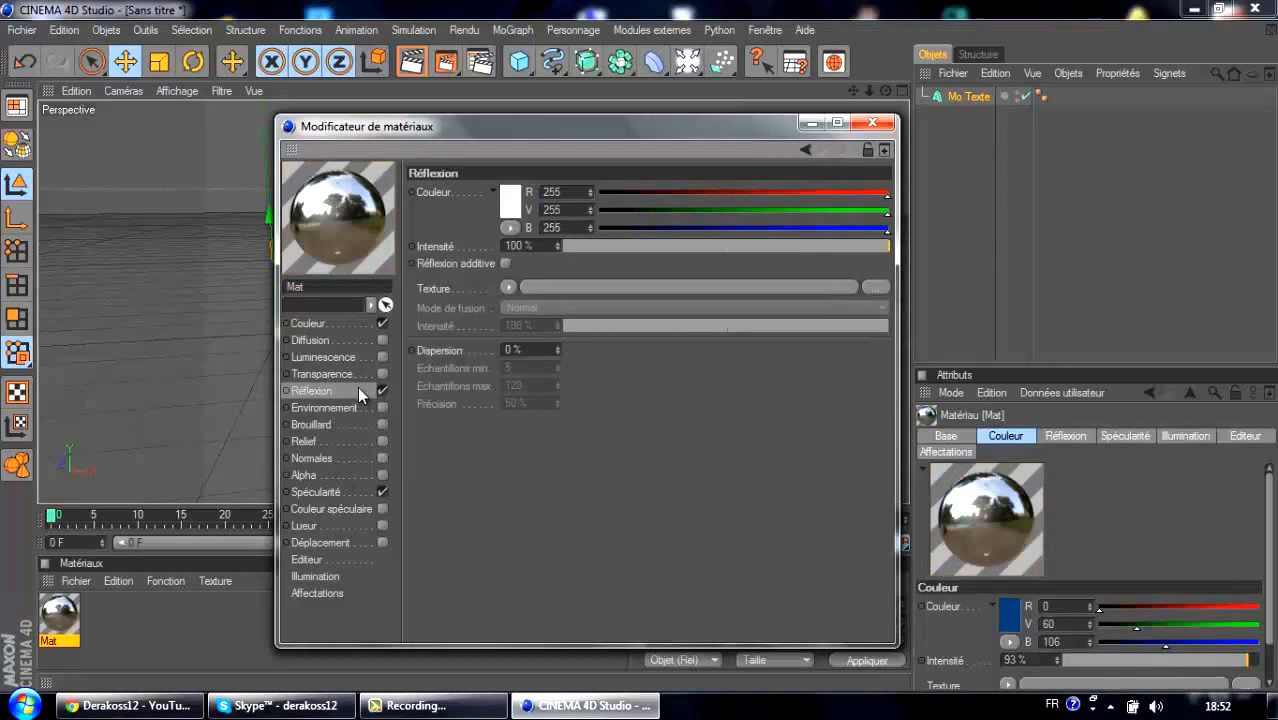
click(519, 213)
click(576, 132)
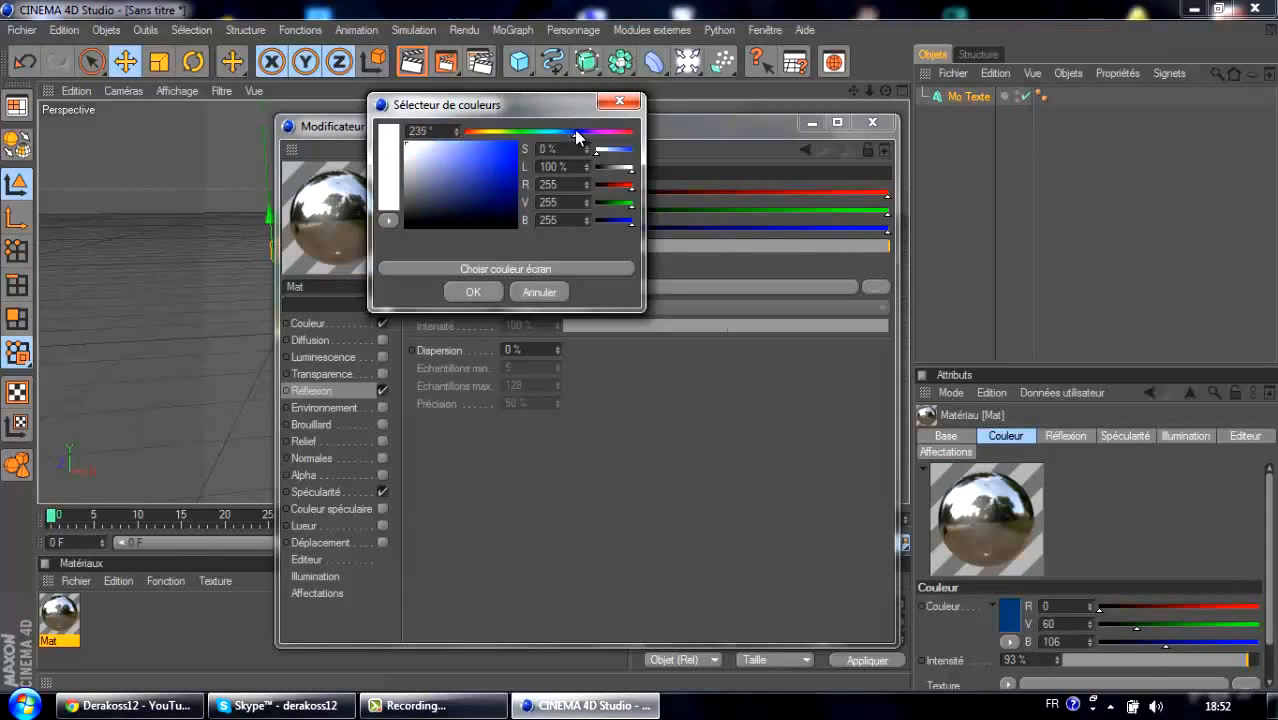
drag(576, 137, 565, 134)
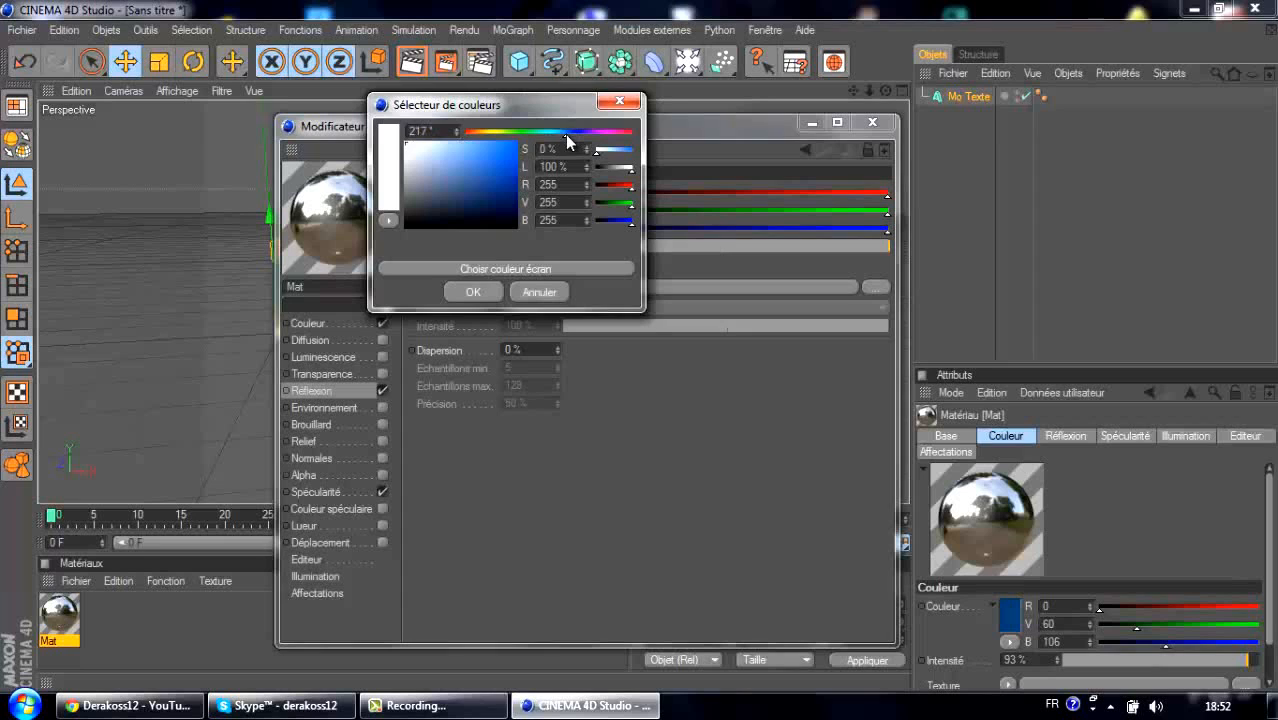
click(518, 179)
click(517, 187)
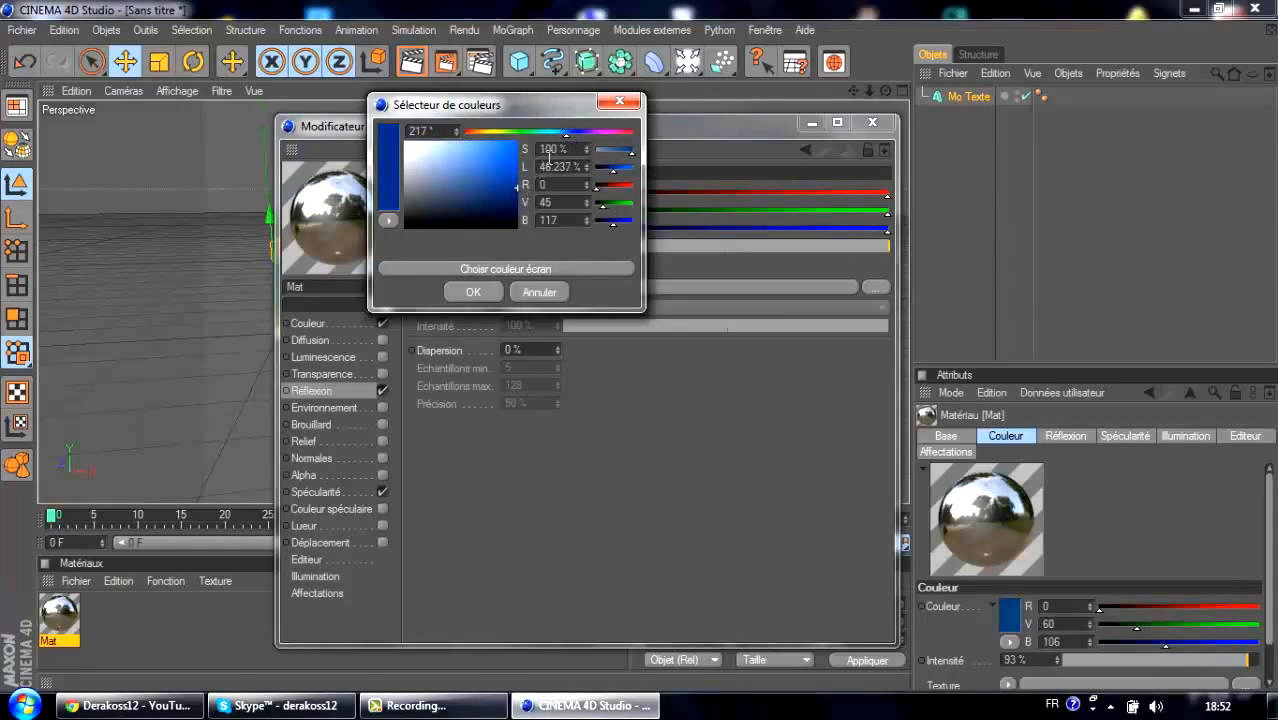
click(560, 133)
drag(559, 136, 556, 136)
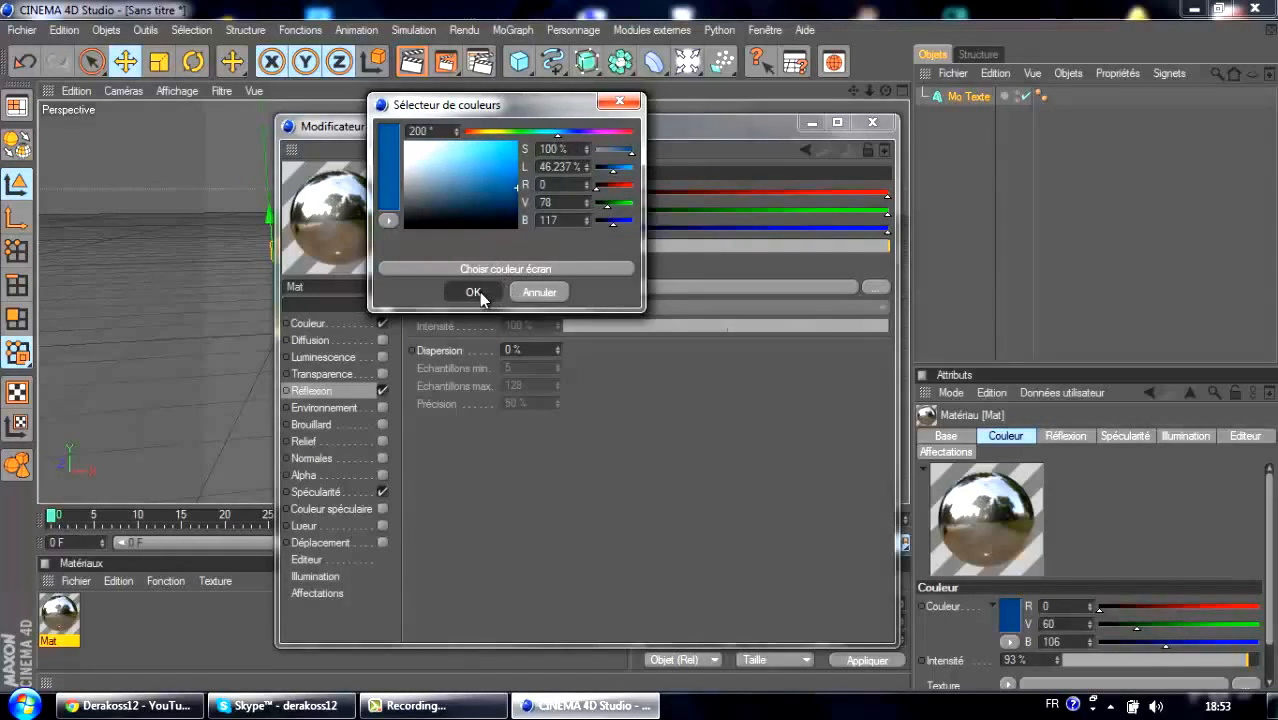
click(474, 292)
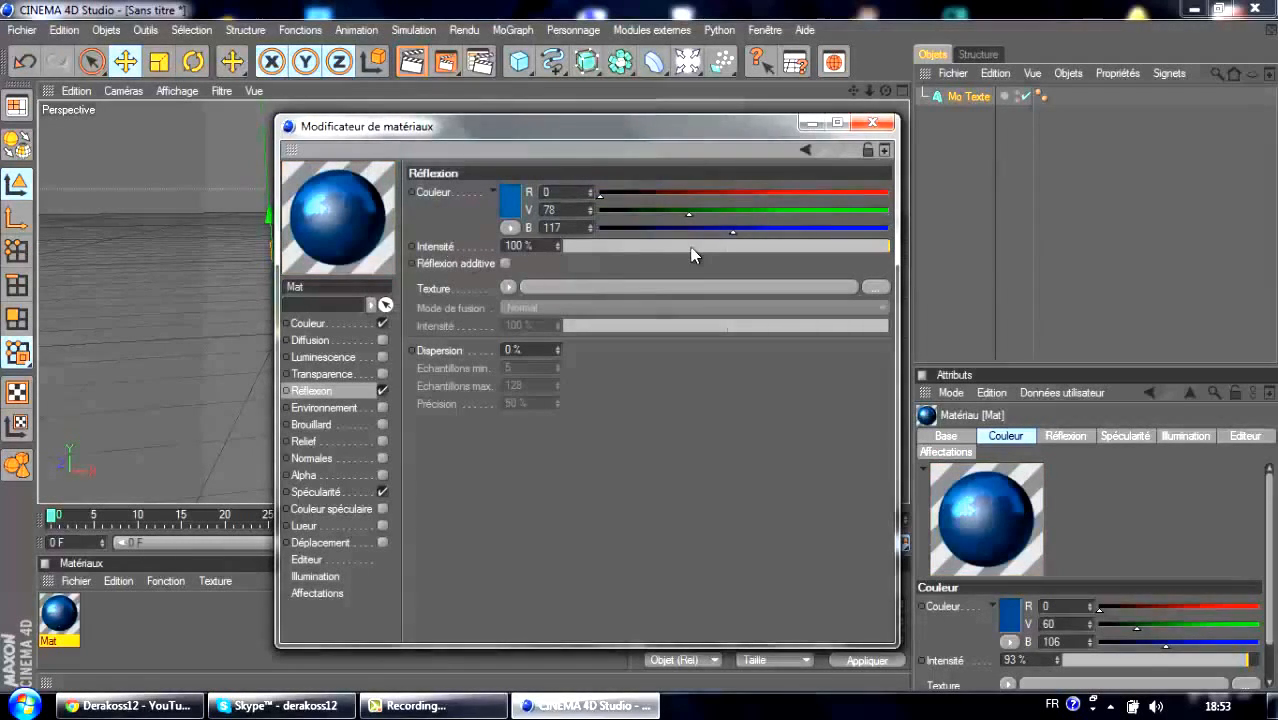
Step: Set the reflection intensity to 35 % and load a Fresnel texture into the Reflection channel
drag(691, 248, 678, 247)
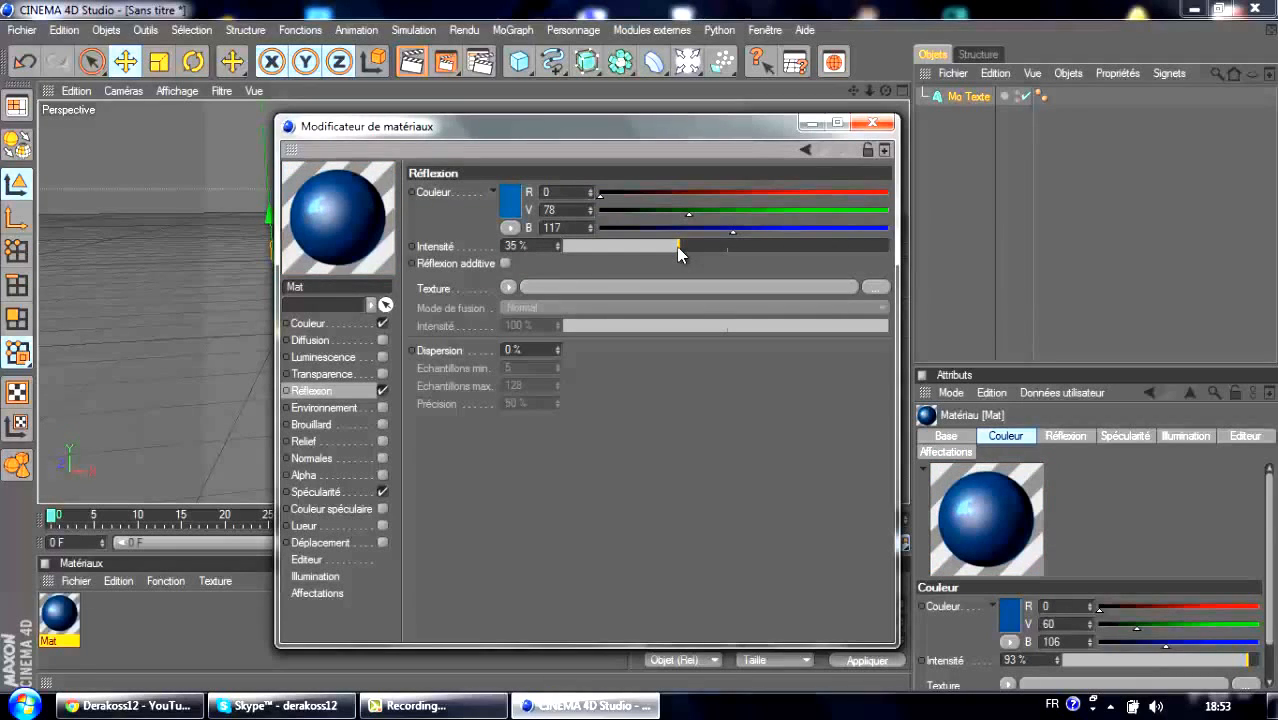
click(509, 288)
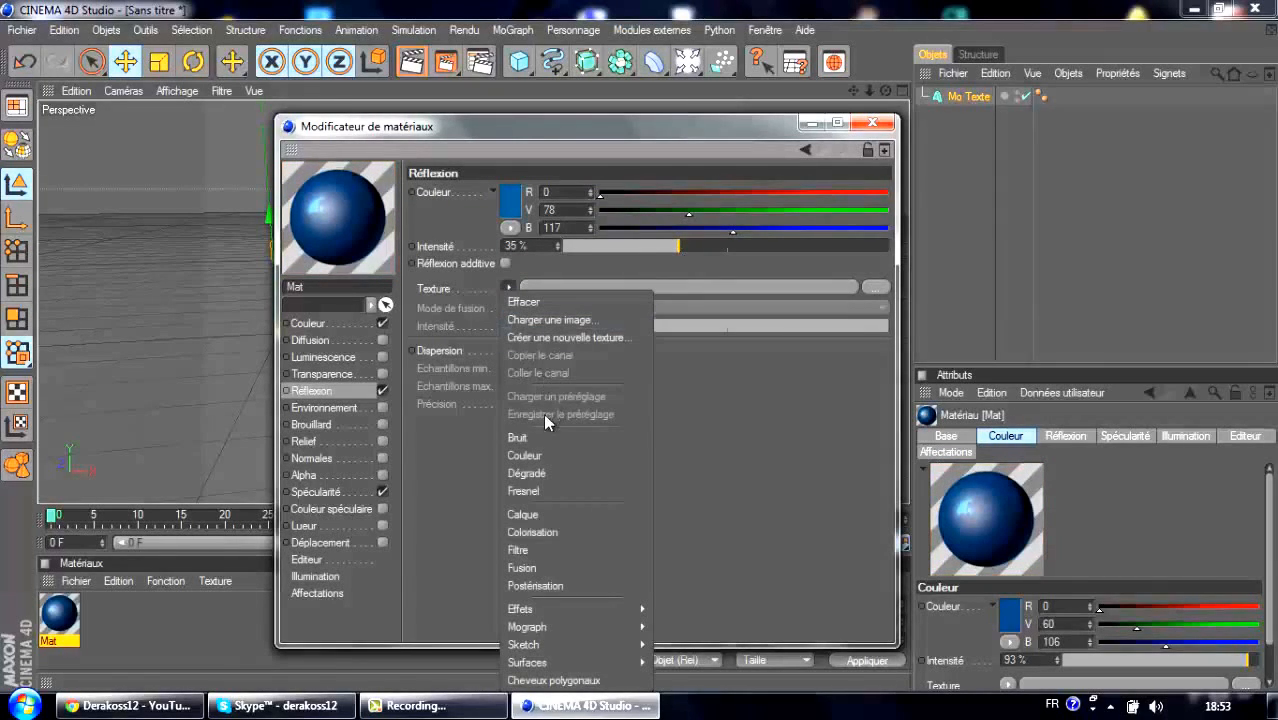
click(552, 490)
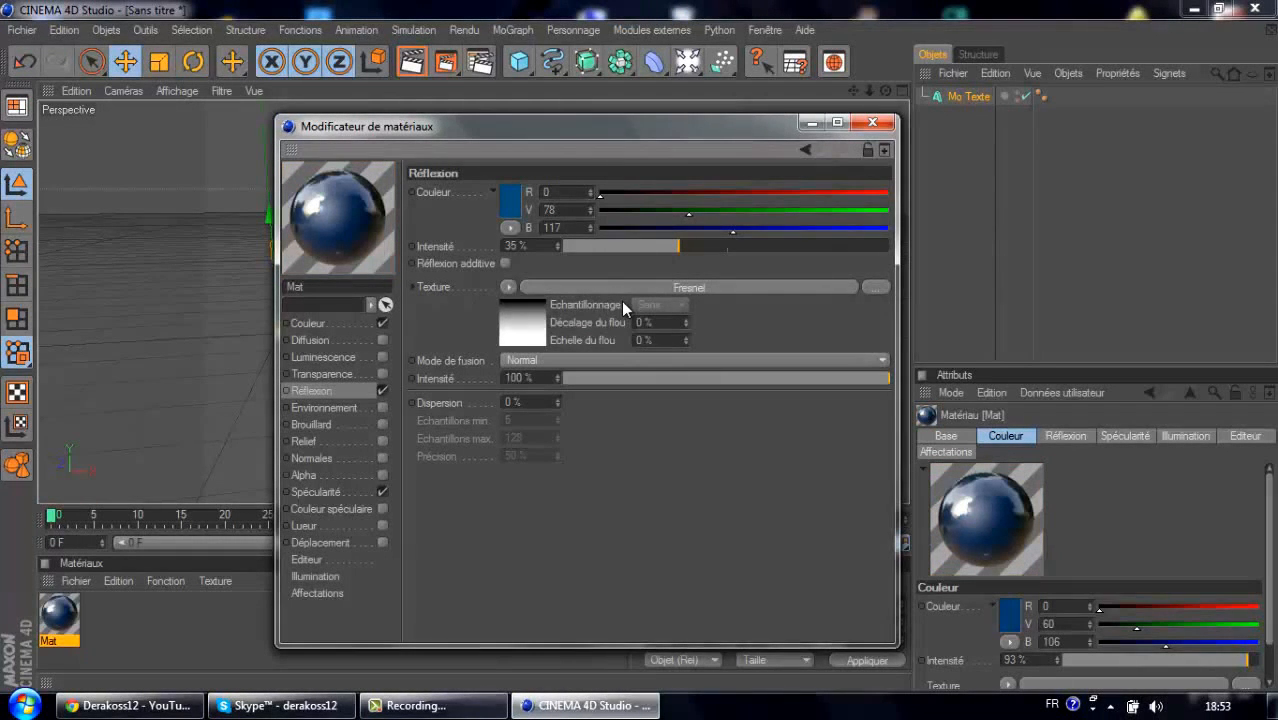
Step: Change the black end of the Fresnel gradient to dark blue (R 0, G 50, B 120)
click(509, 323)
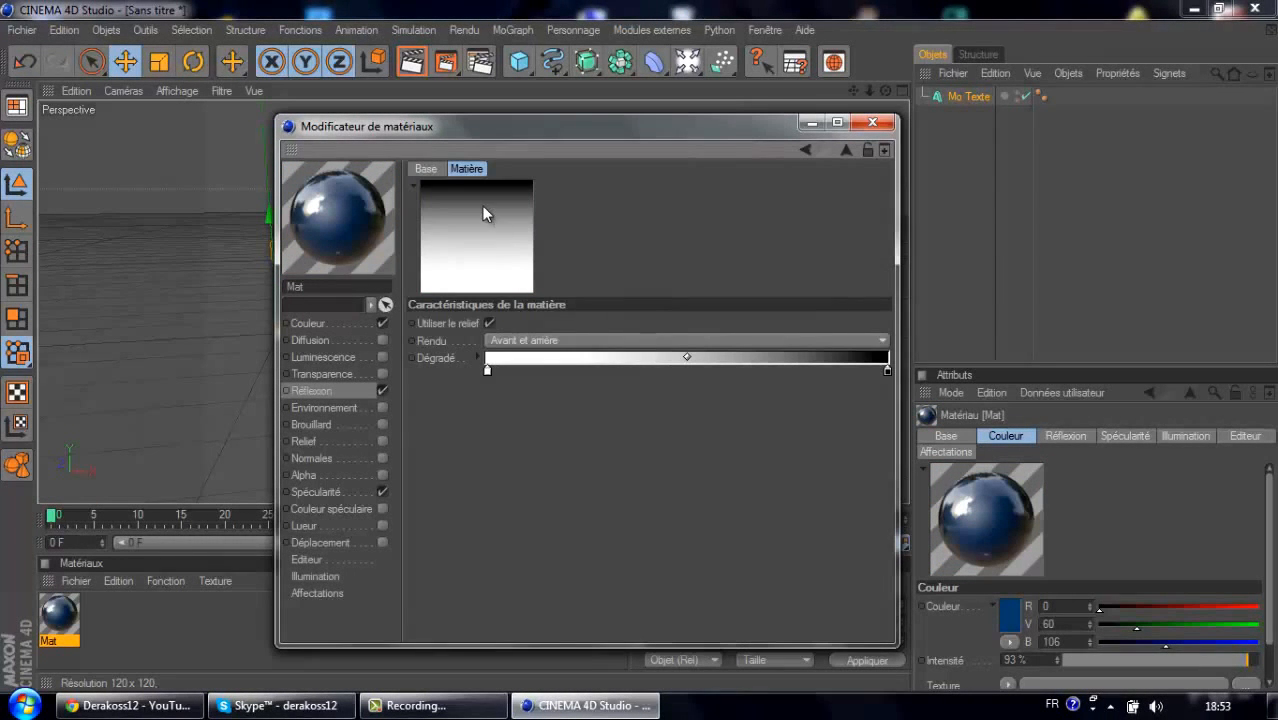
double_click(487, 372)
click(593, 268)
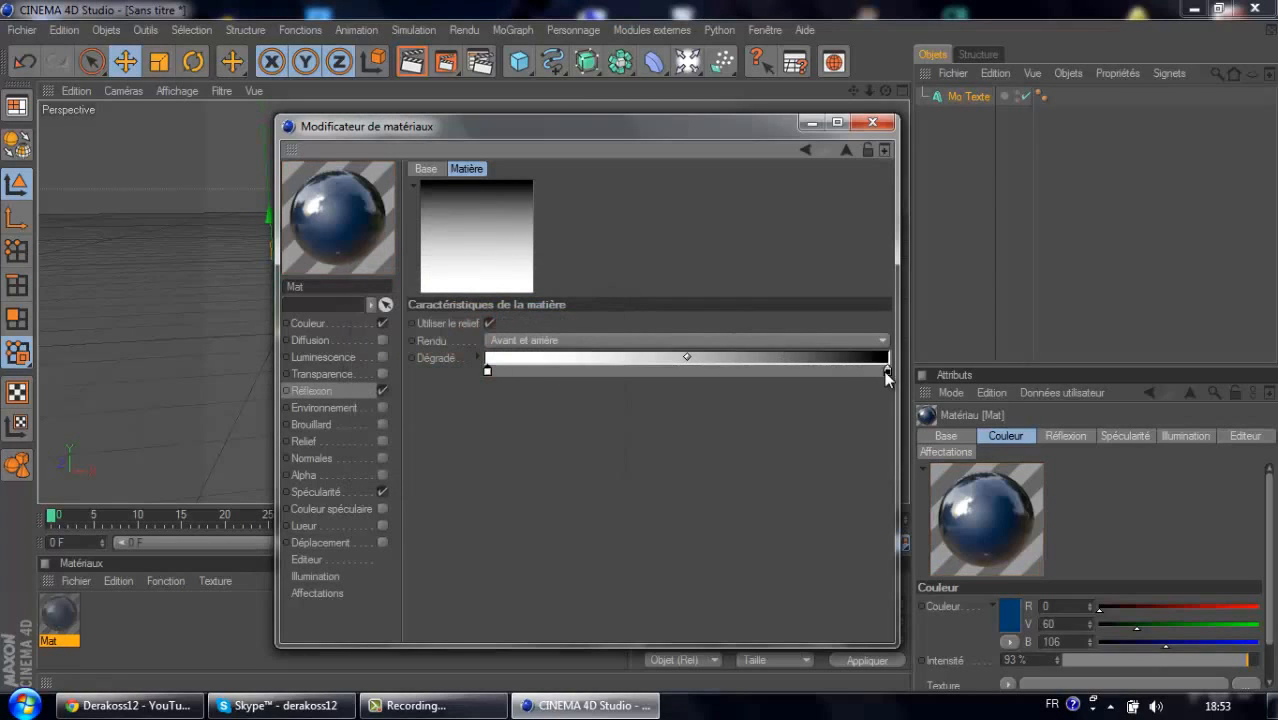
double_click(887, 370)
drag(921, 297, 946, 298)
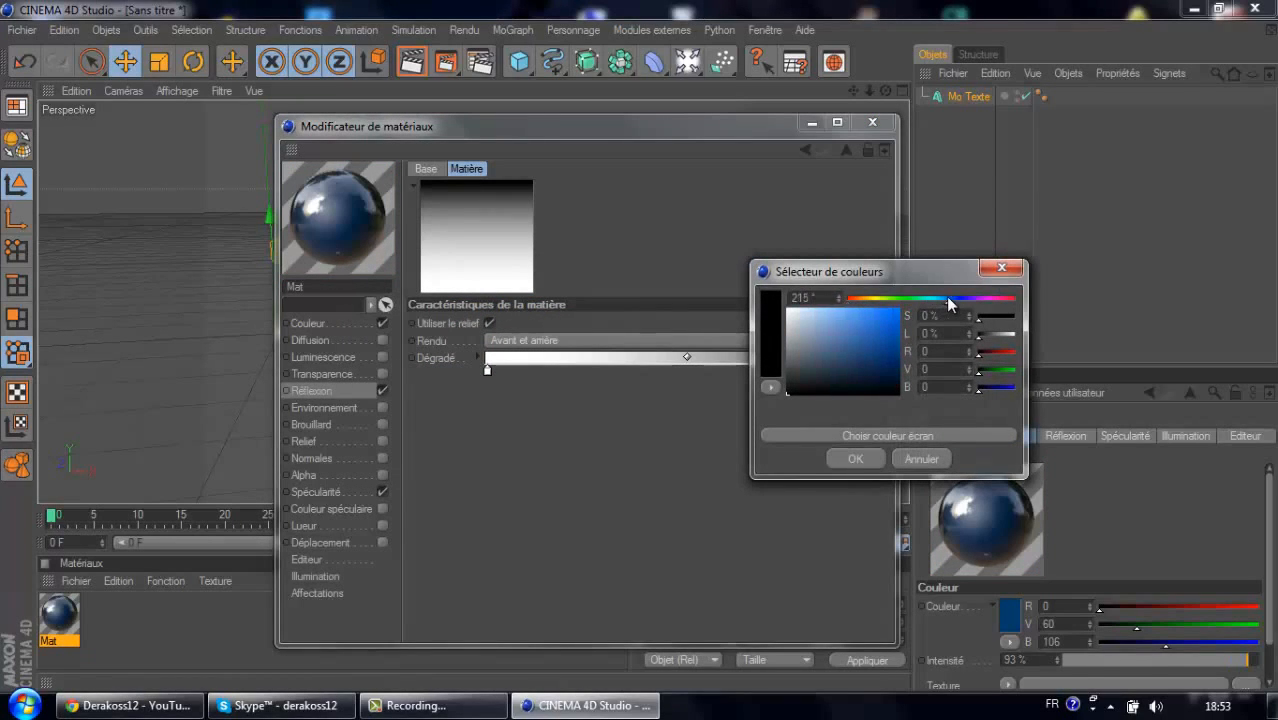
drag(882, 354, 914, 352)
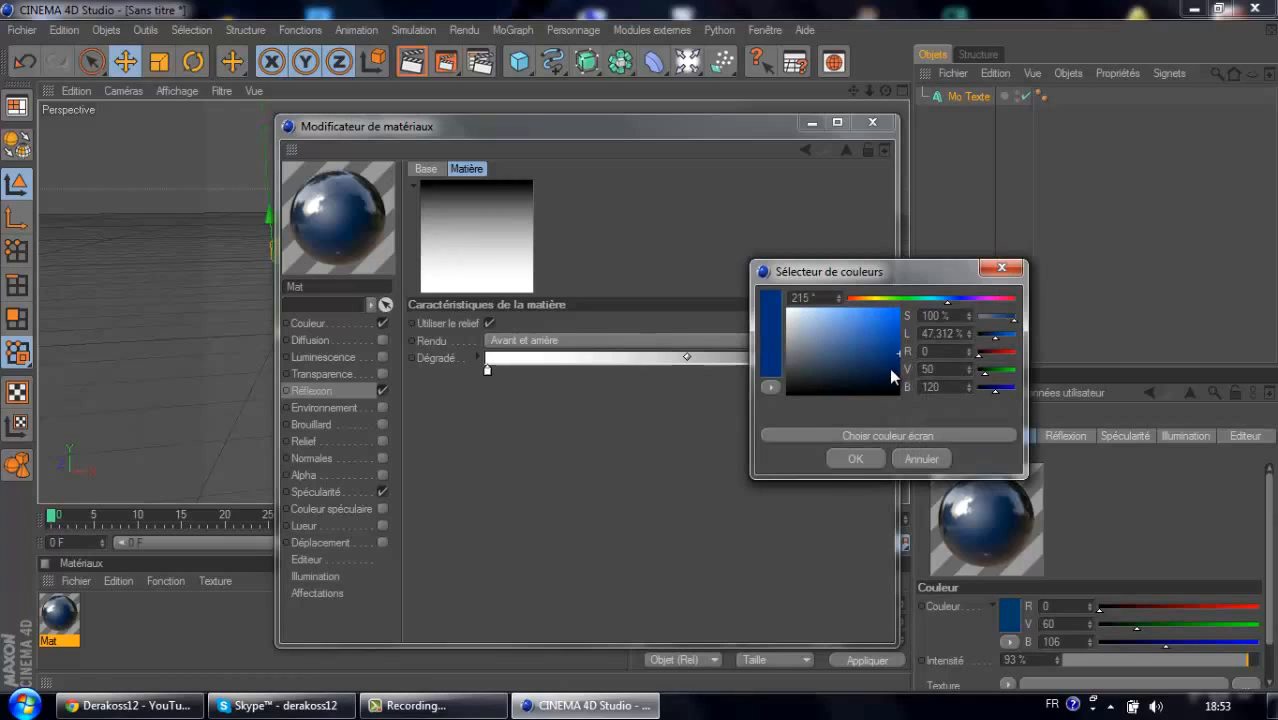
click(849, 459)
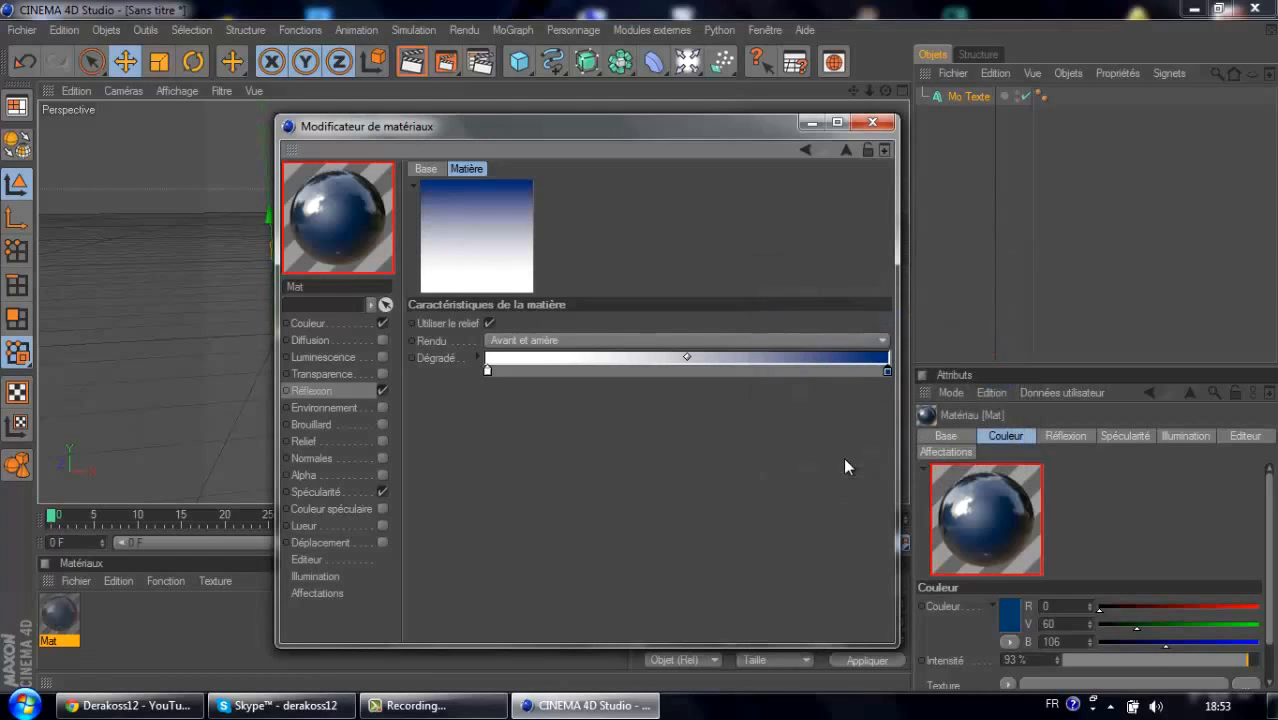
Step: Change the white end of the Fresnel gradient to bright blue (R 0, G 123, B 255) and close the material editor
double_click(487, 369)
mouse_move(536, 300)
mouse_down()
mouse_move(561, 300)
mouse_move(545, 300)
mouse_up()
drag(482, 334, 498, 309)
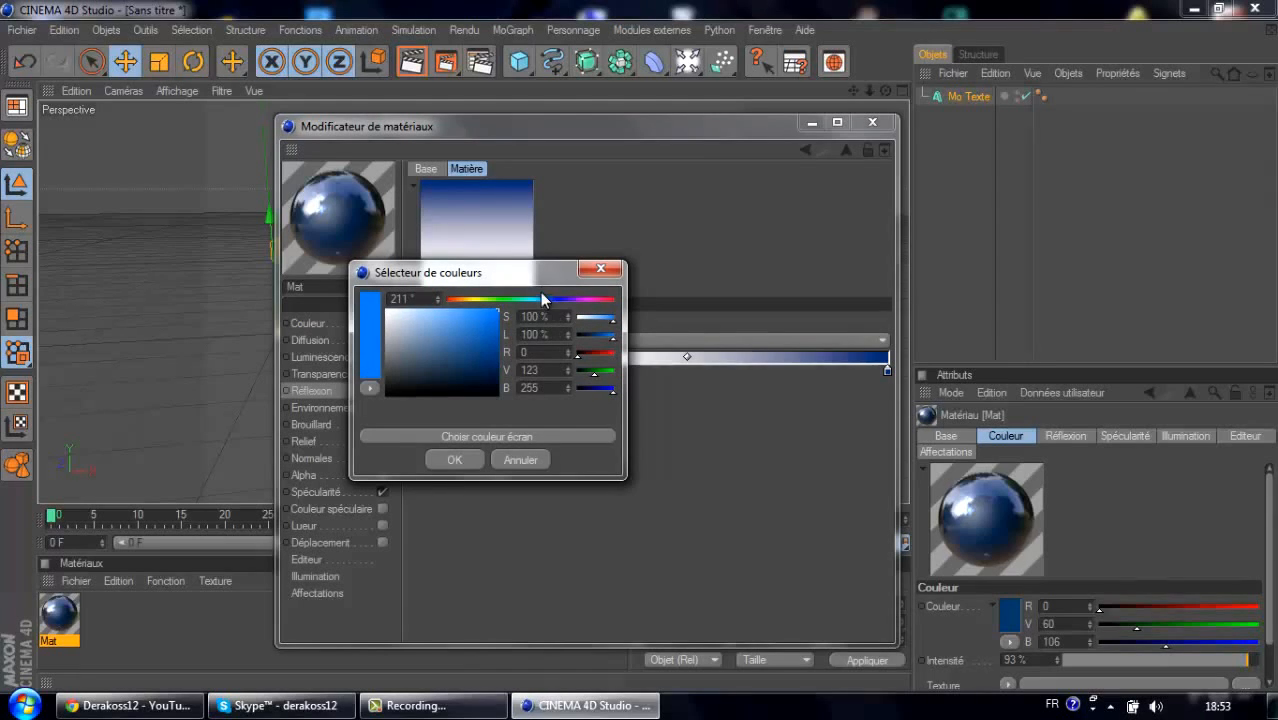
click(454, 459)
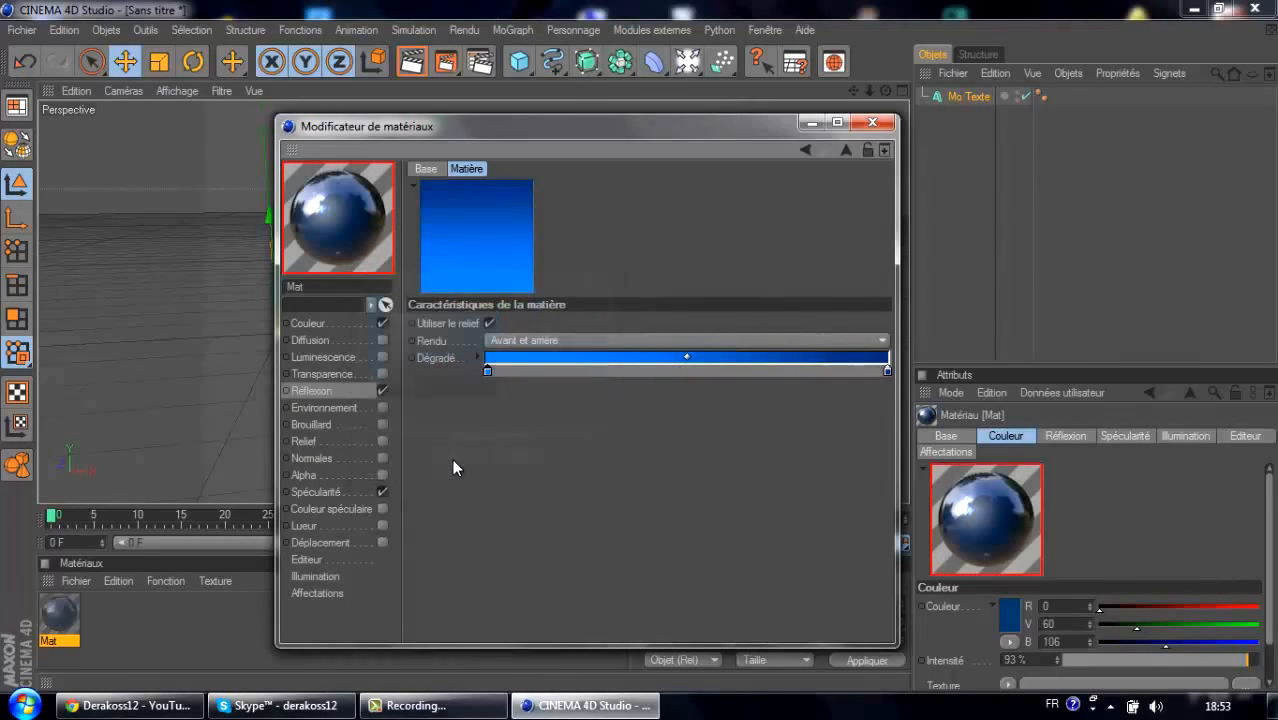
click(332, 375)
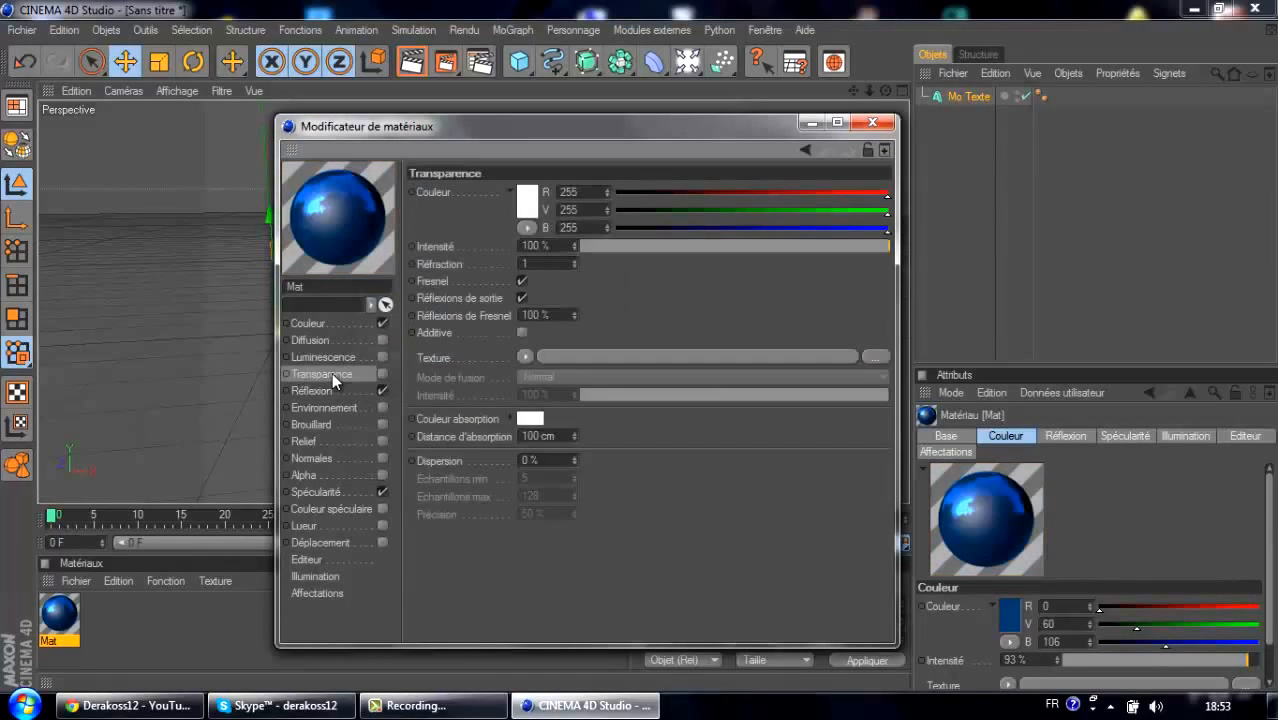
click(870, 123)
Step: Duplicate the Mo Texte object by copying and pasting it
click(967, 97)
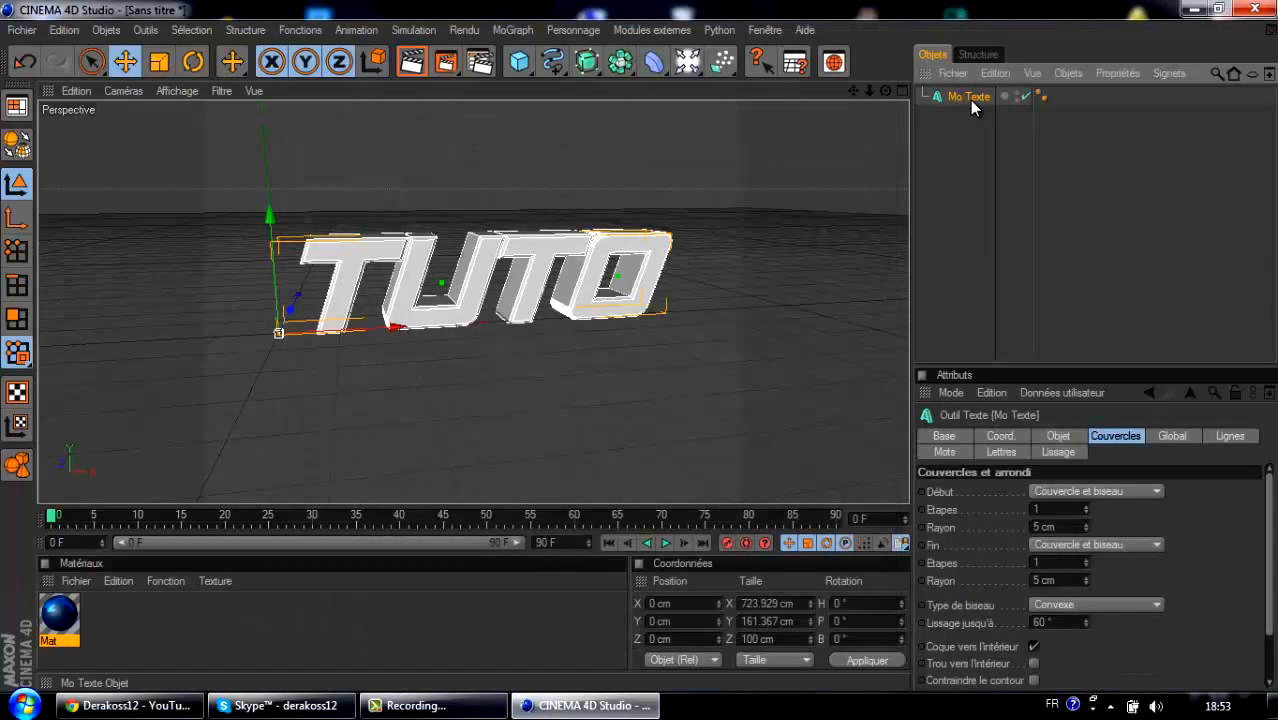
key(ctrl+c)
key(ctrl+v)
key(b)
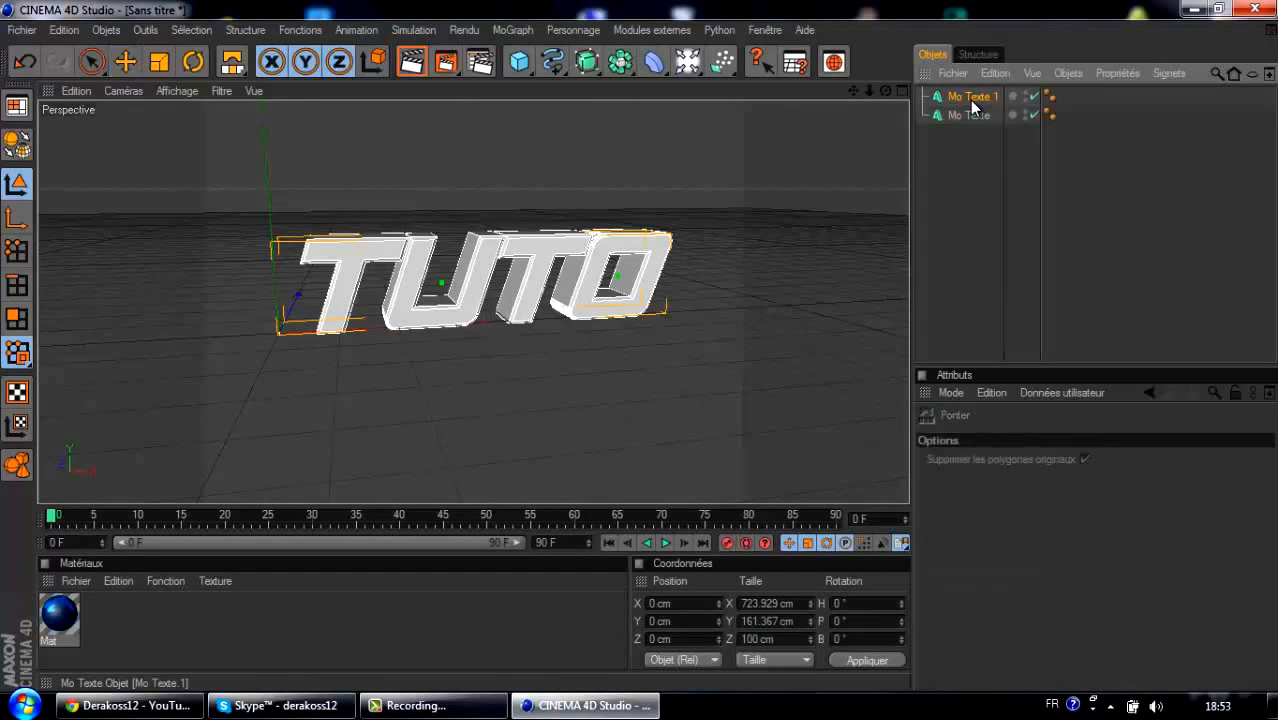
Step: Apply the blue reflective material to the original Mo Texte object
click(968, 115)
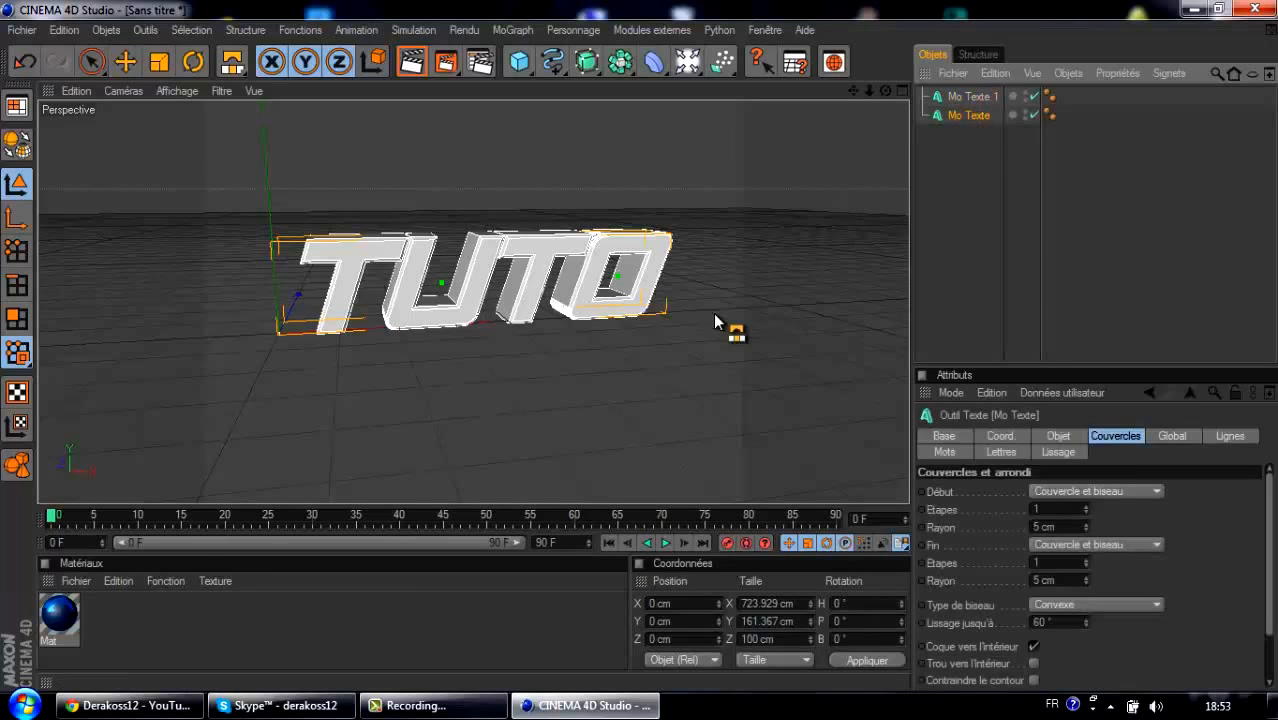
click(52, 620)
drag(52, 620, 919, 158)
click(980, 99)
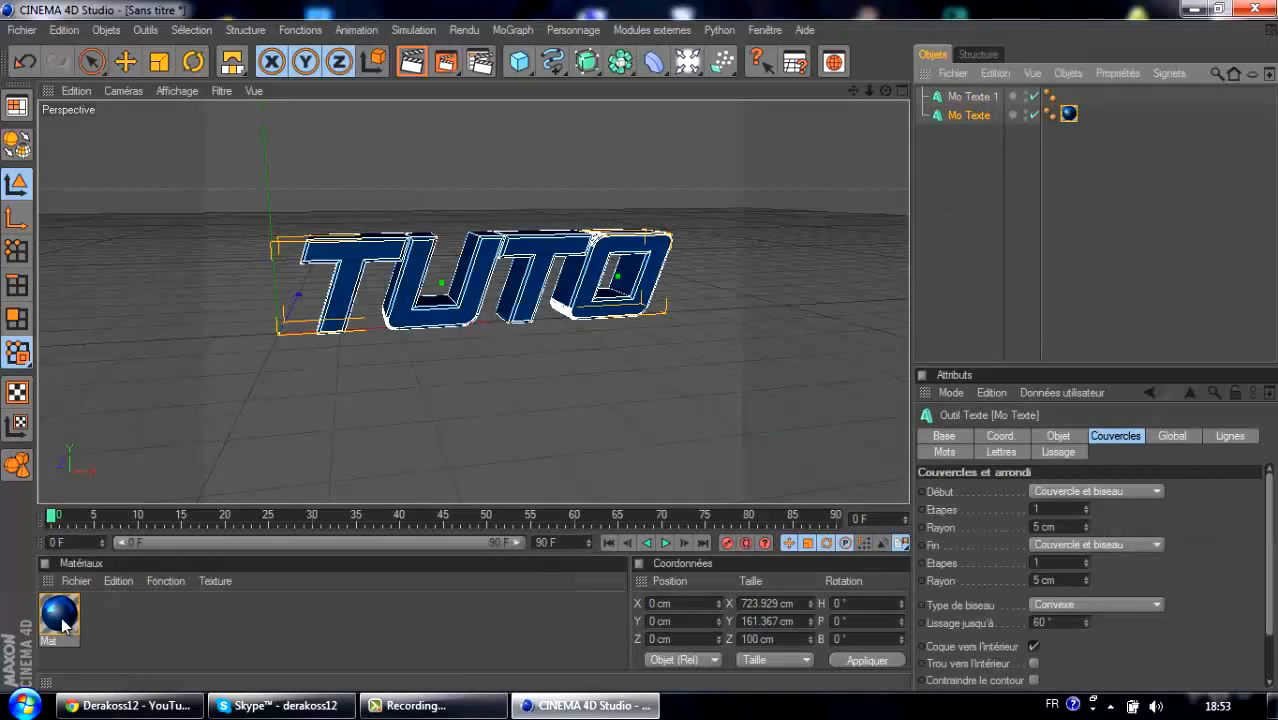
double_click(106, 615)
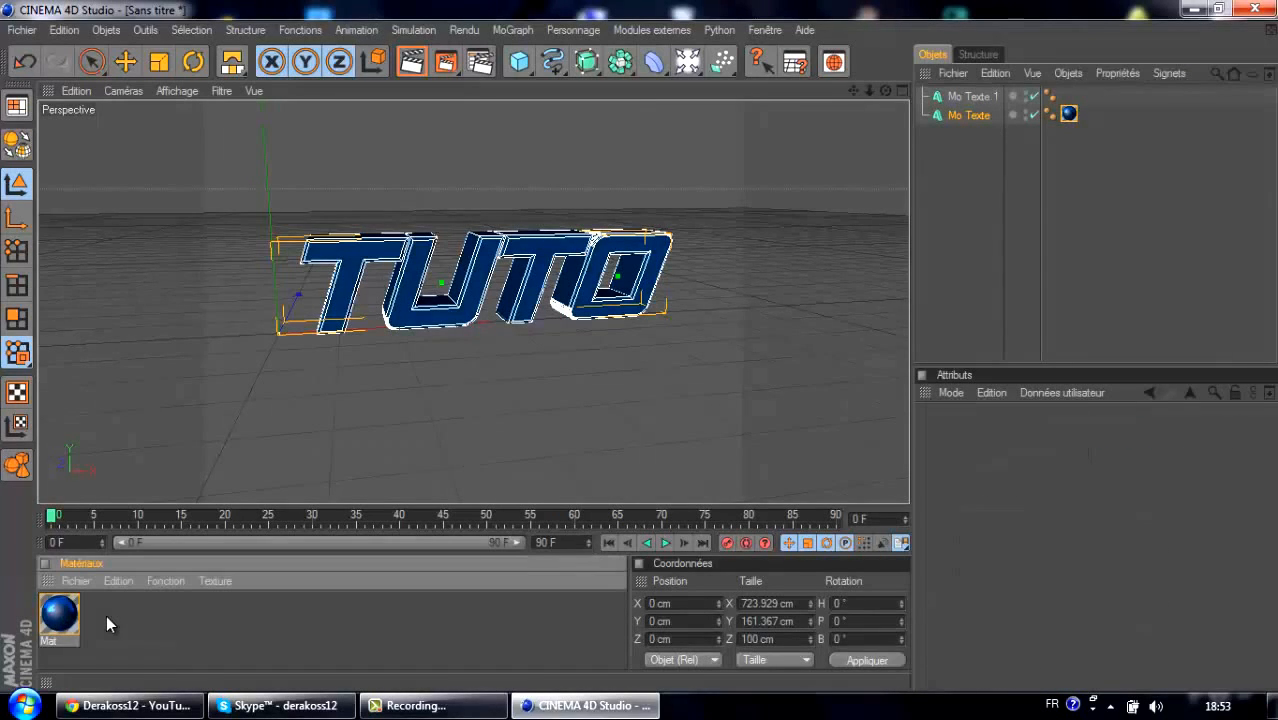
double_click(55, 625)
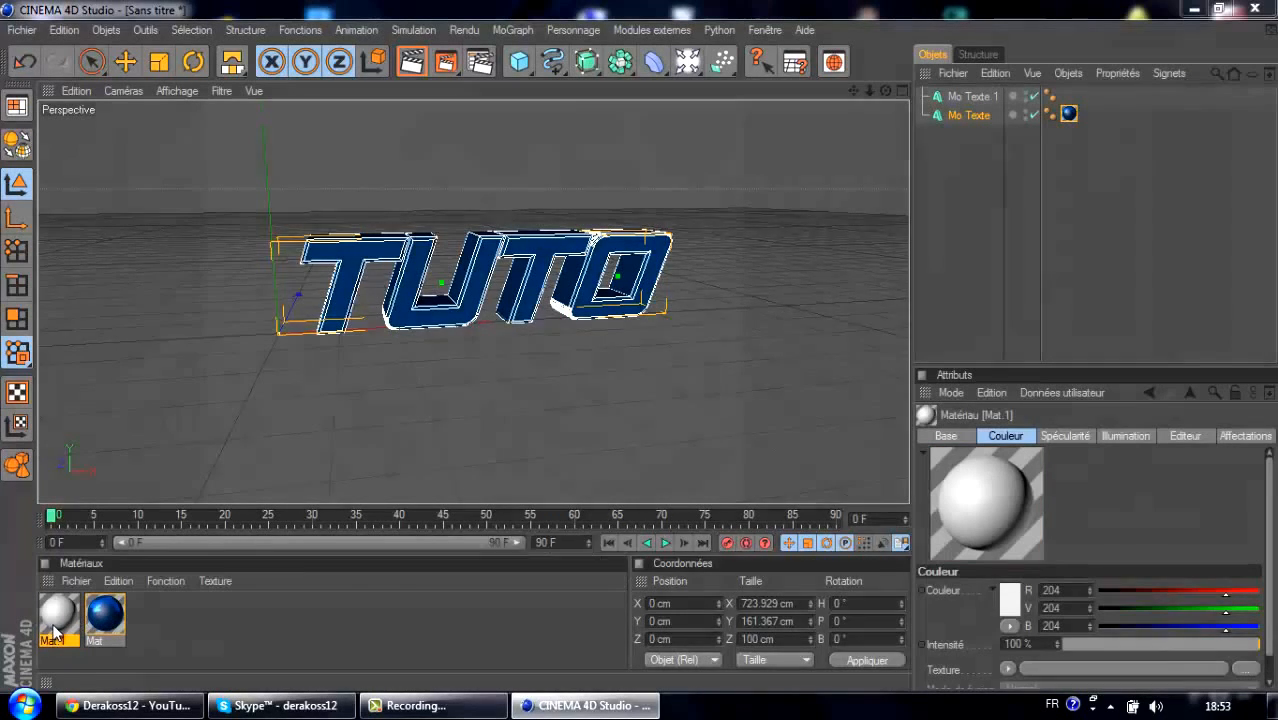
click(525, 193)
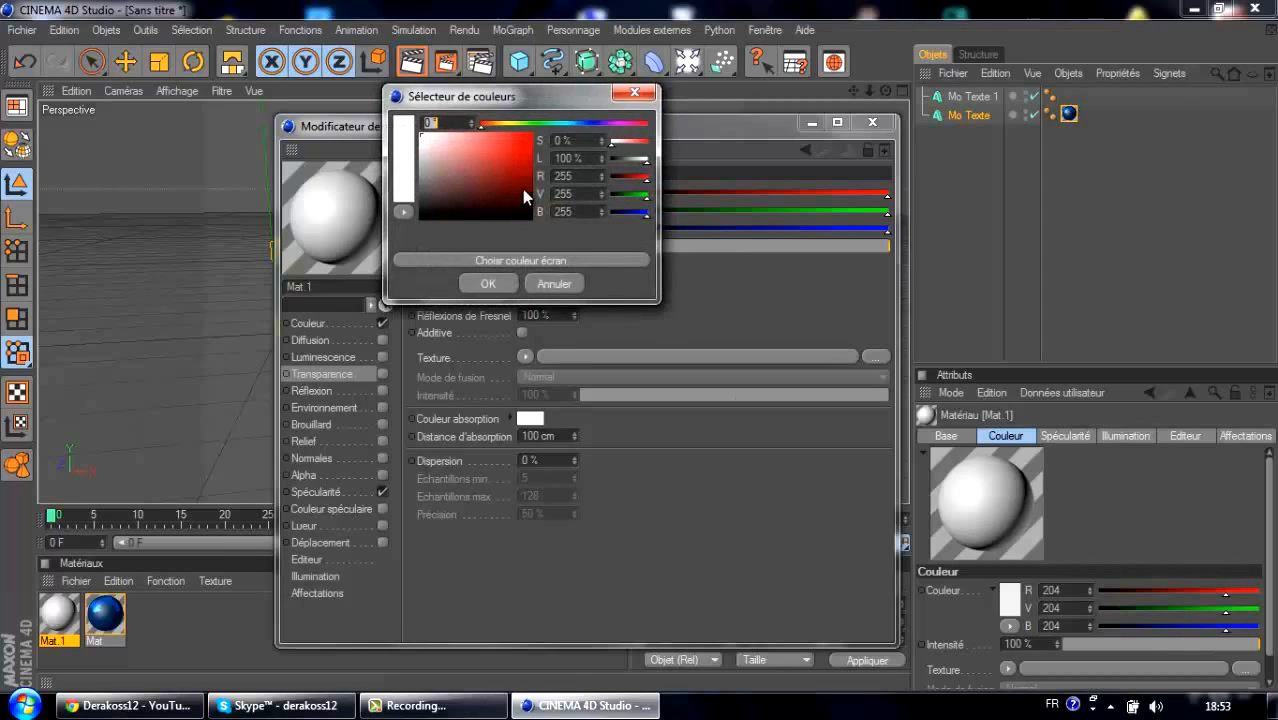
drag(540, 123, 521, 123)
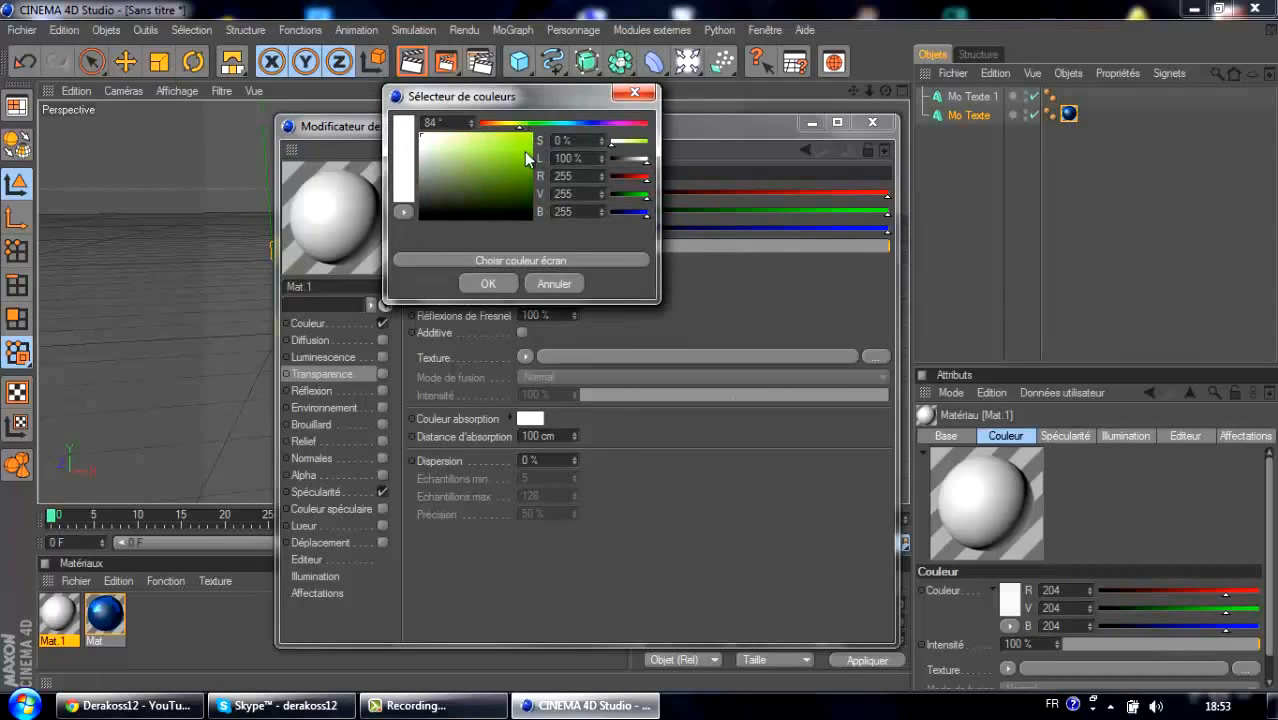
drag(540, 174, 551, 190)
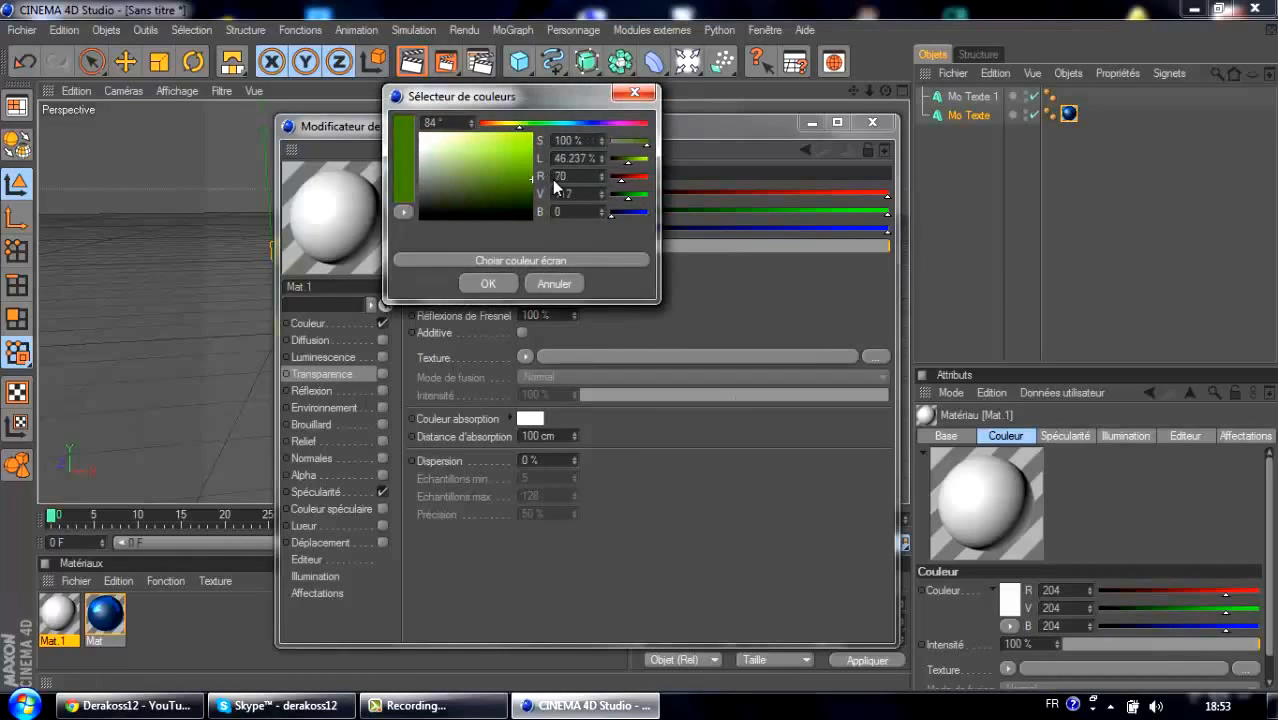
click(487, 284)
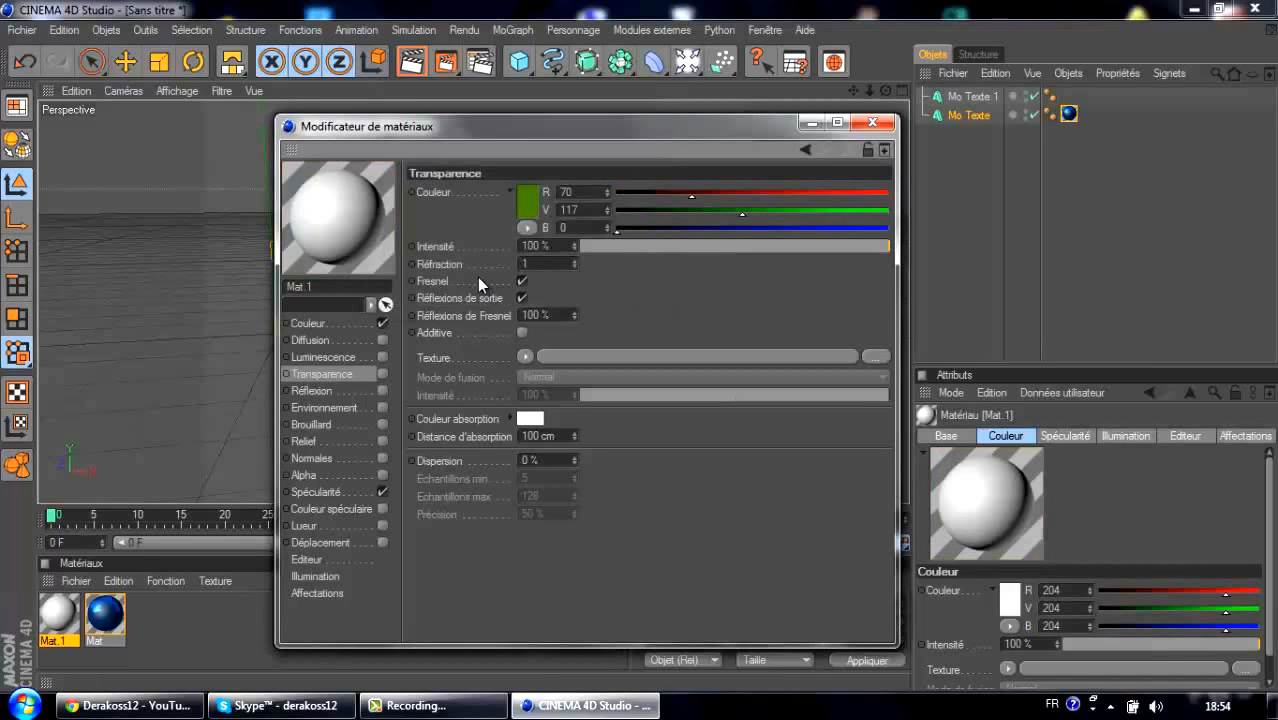
click(359, 321)
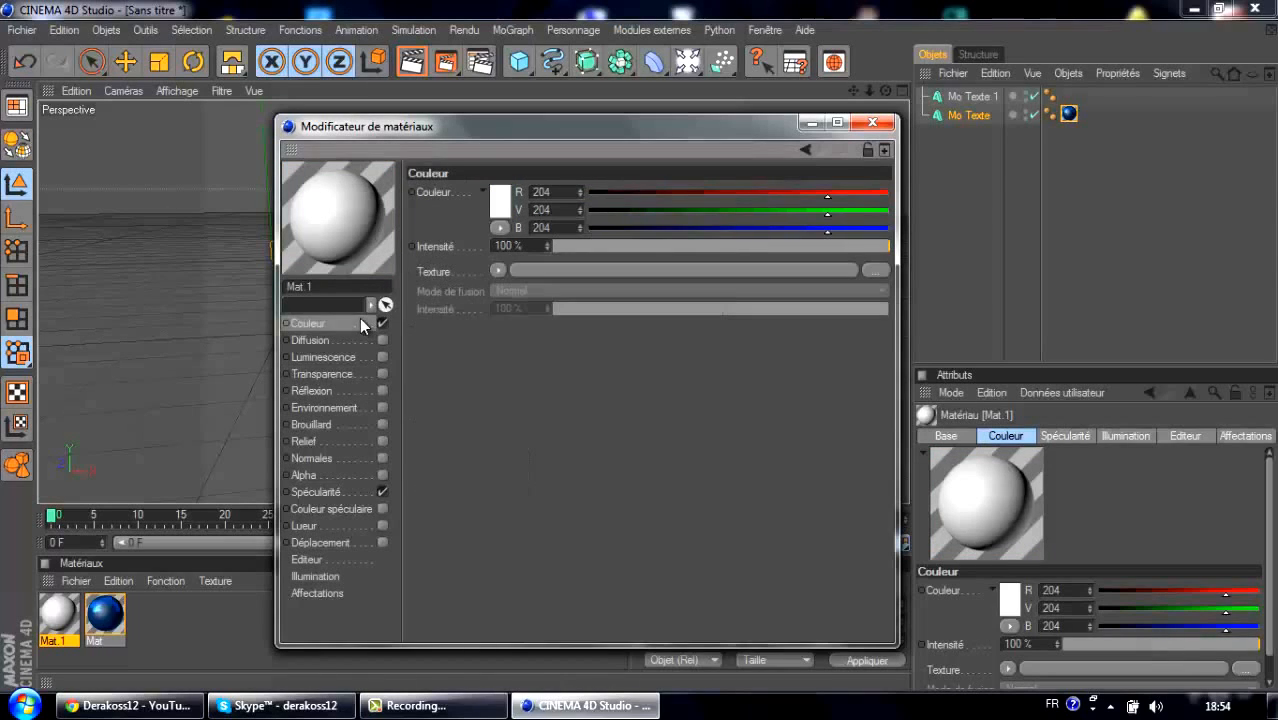
click(872, 122)
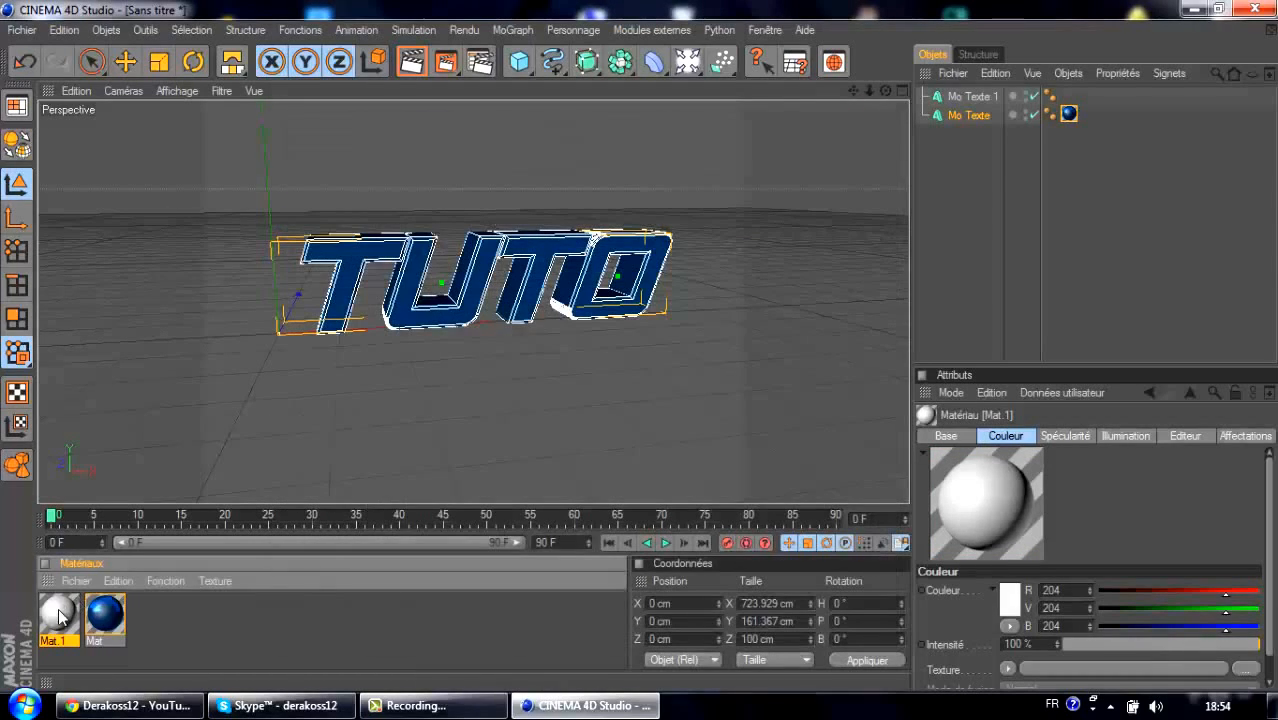
key(Delete)
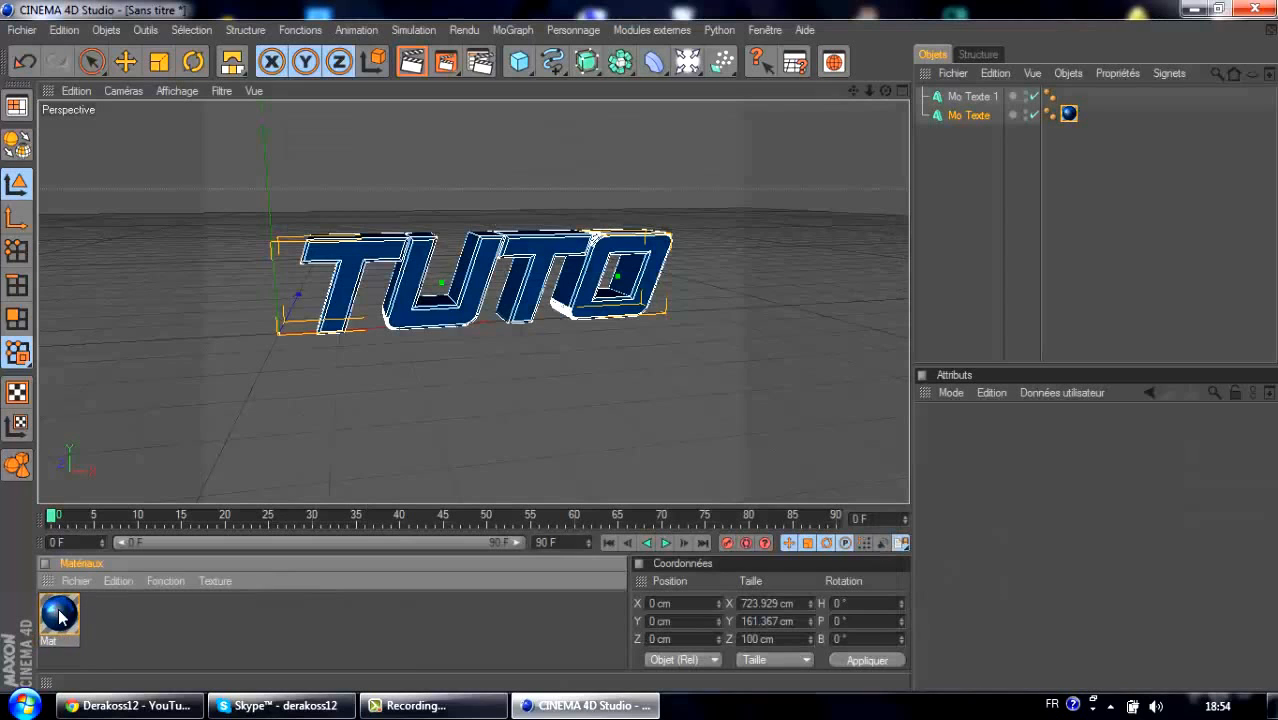
Step: Create a second material and set its colour to green (R 53, G 117, B 0)
double_click(231, 623)
double_click(58, 615)
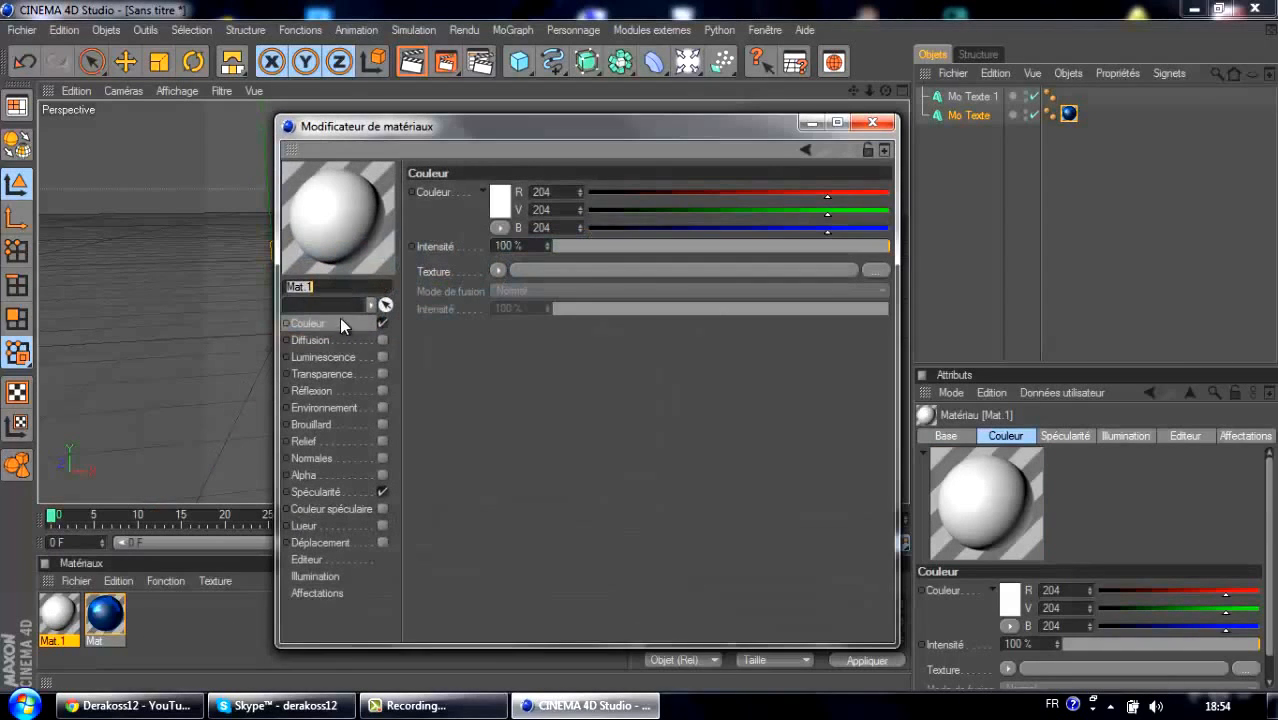
click(494, 205)
click(492, 131)
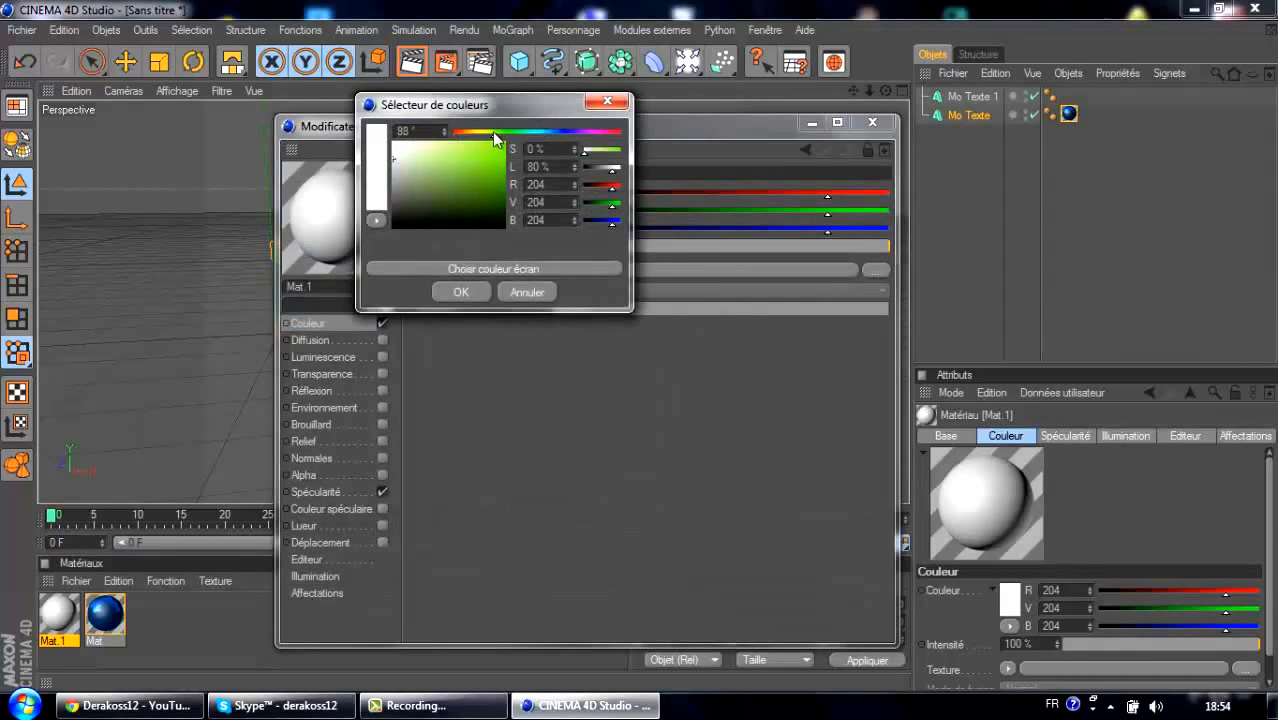
drag(478, 165, 503, 188)
click(461, 291)
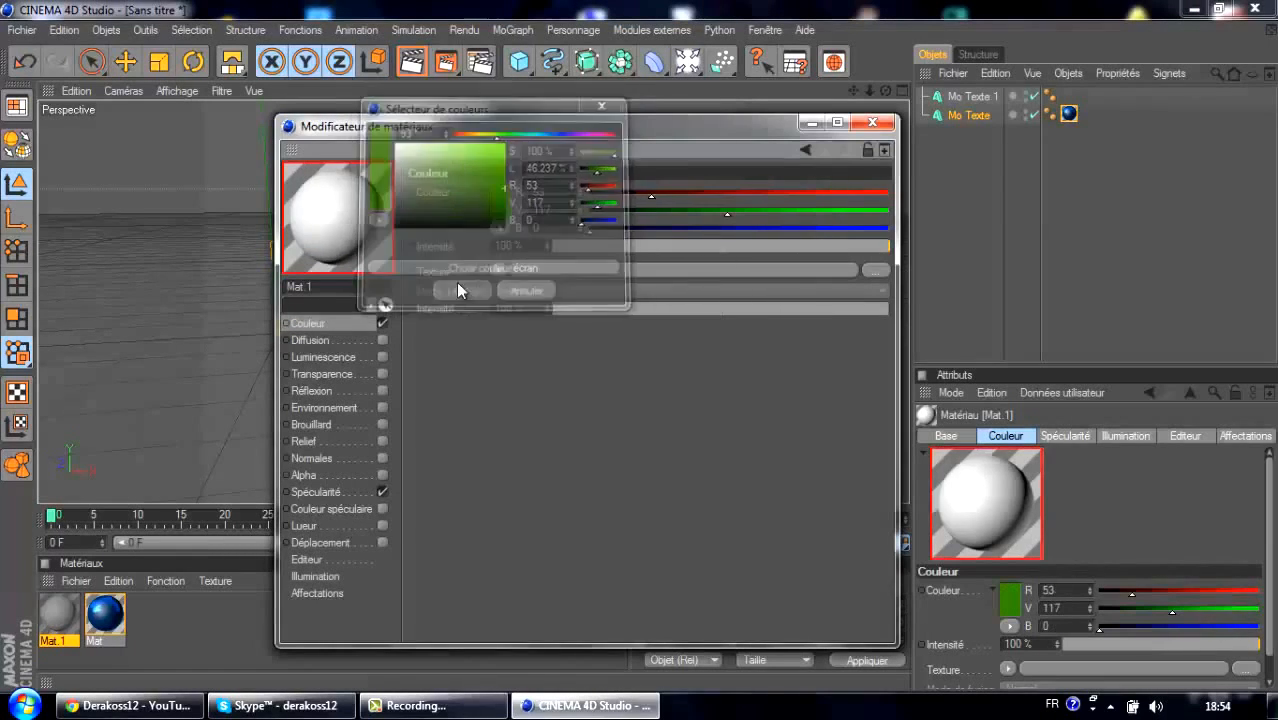
Step: Enable reflection on the green material with colour R 74, G 131, B 0 and an intensity of 18 %
click(318, 391)
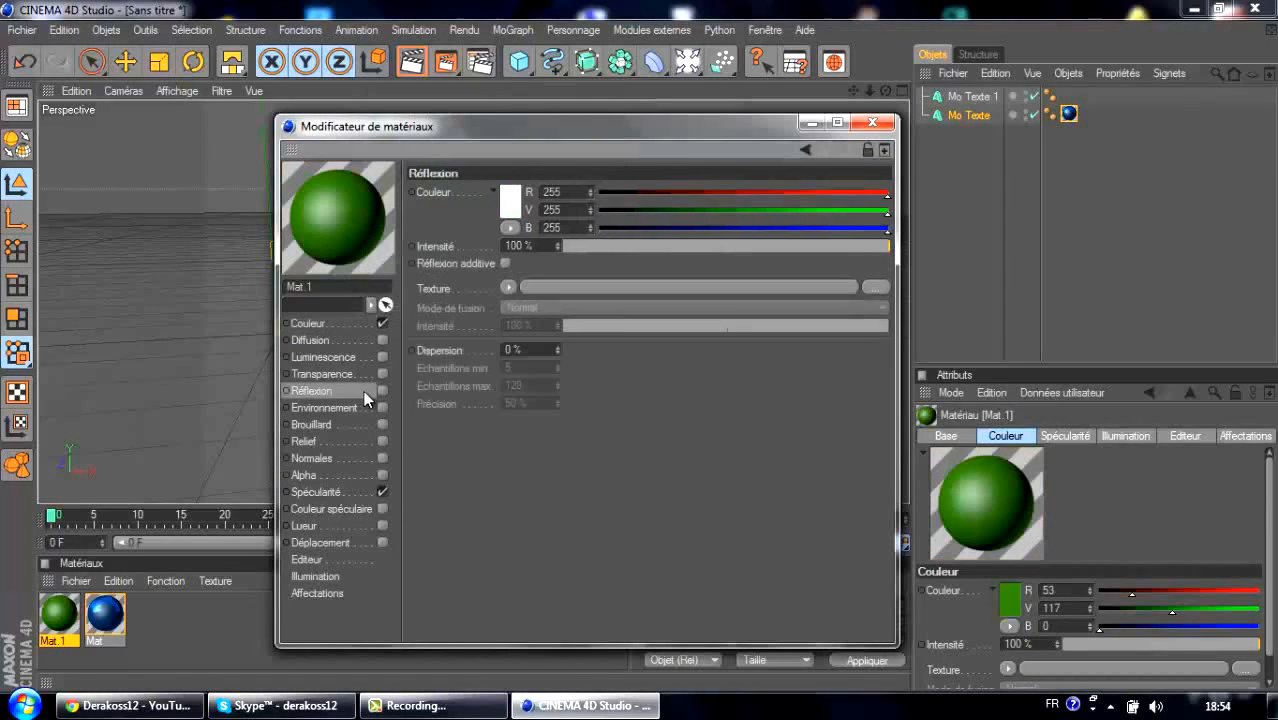
click(382, 391)
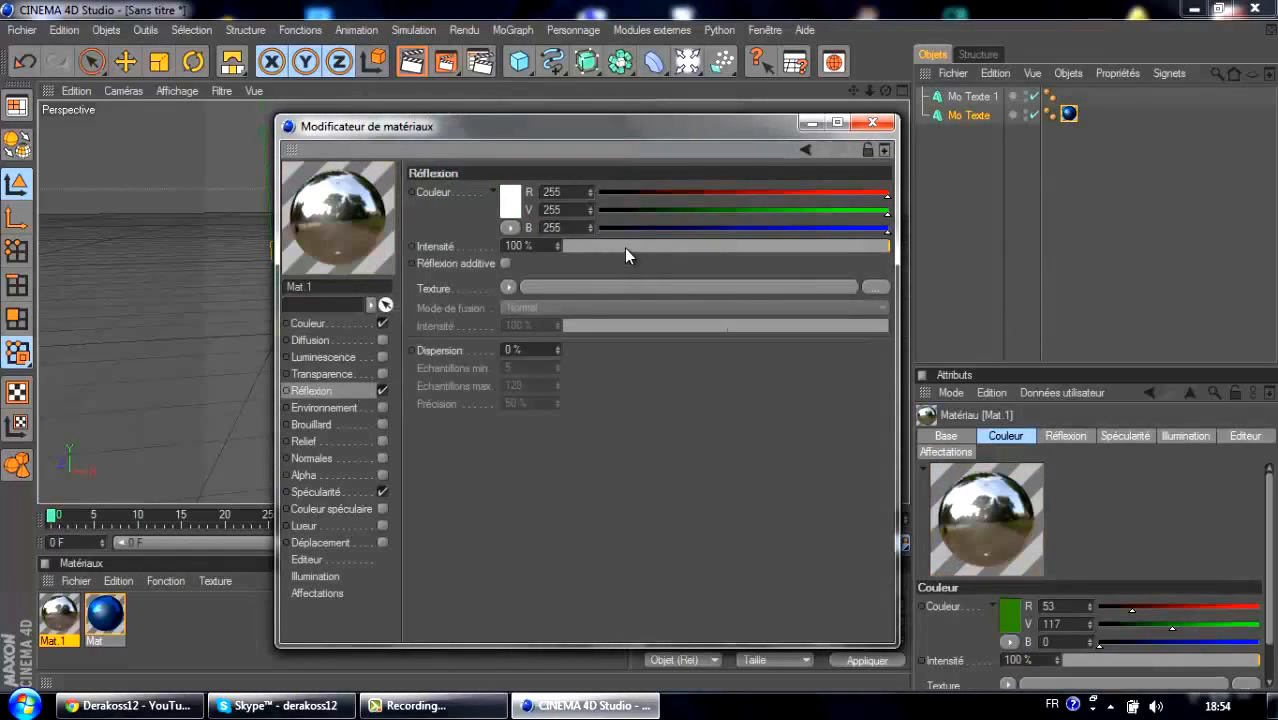
click(510, 200)
click(516, 124)
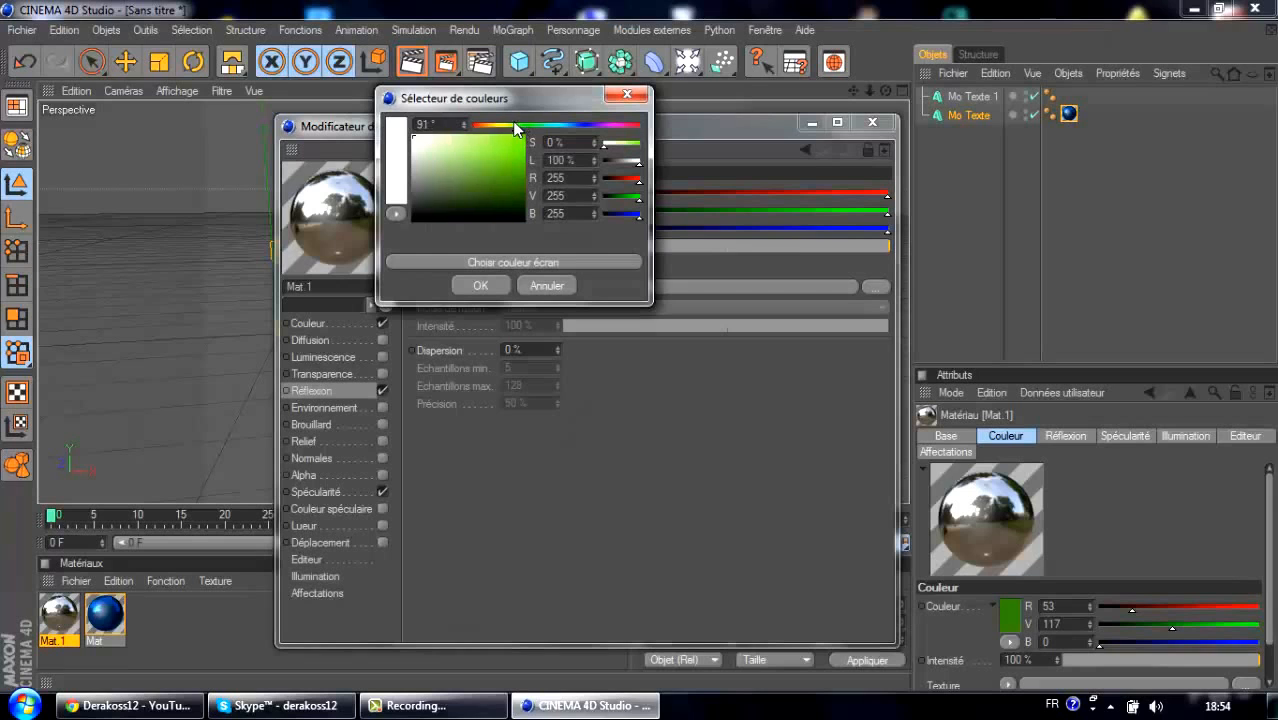
drag(514, 124, 512, 124)
click(537, 181)
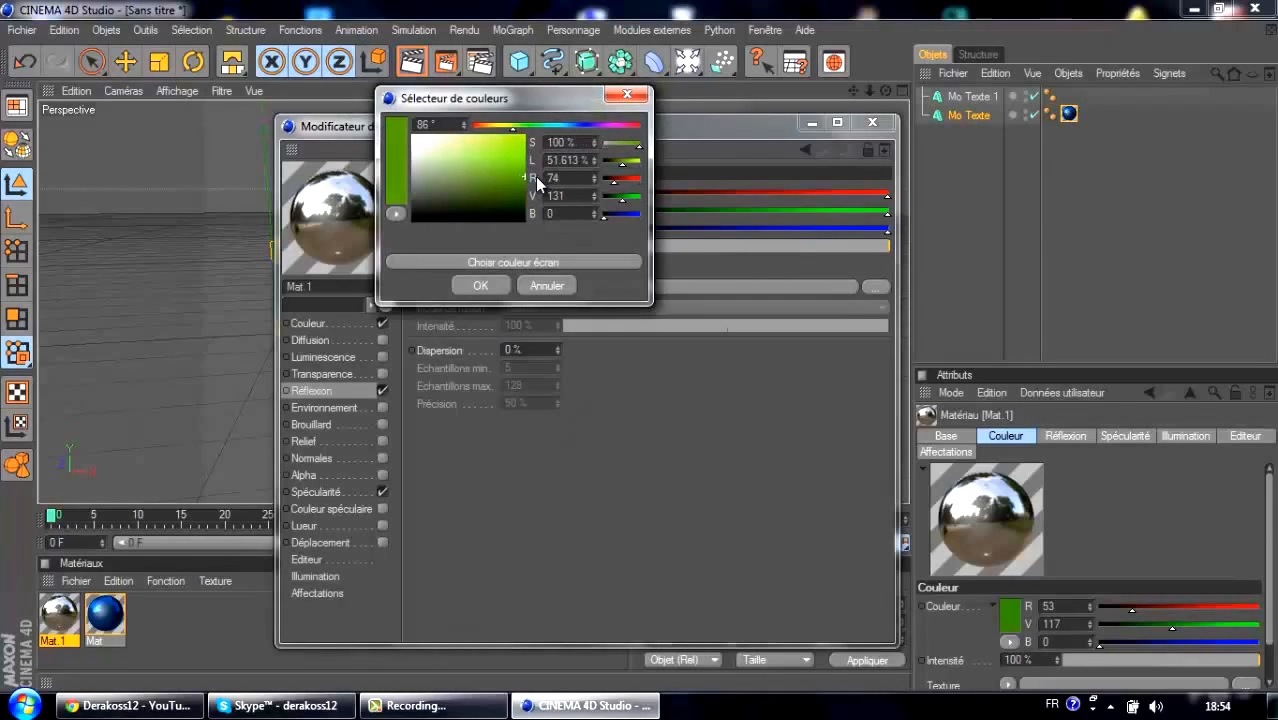
click(505, 288)
click(606, 246)
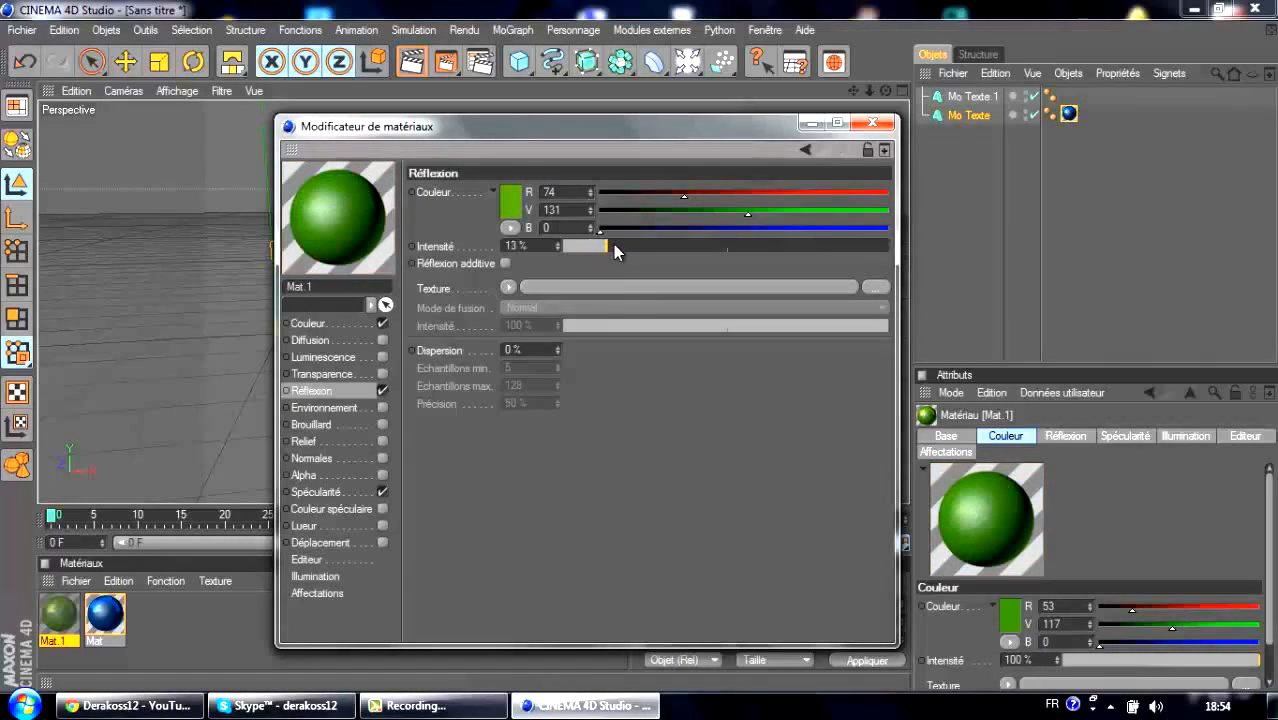
click(613, 245)
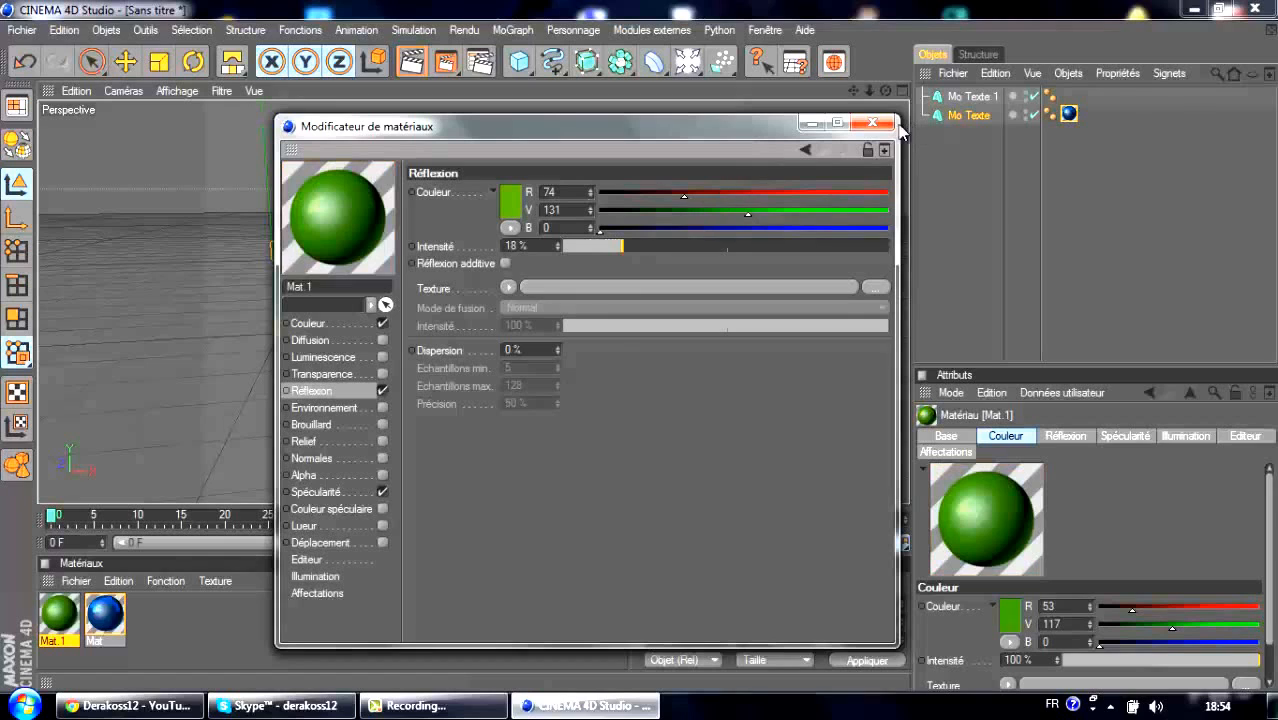
click(508, 287)
mouse_move(544, 611)
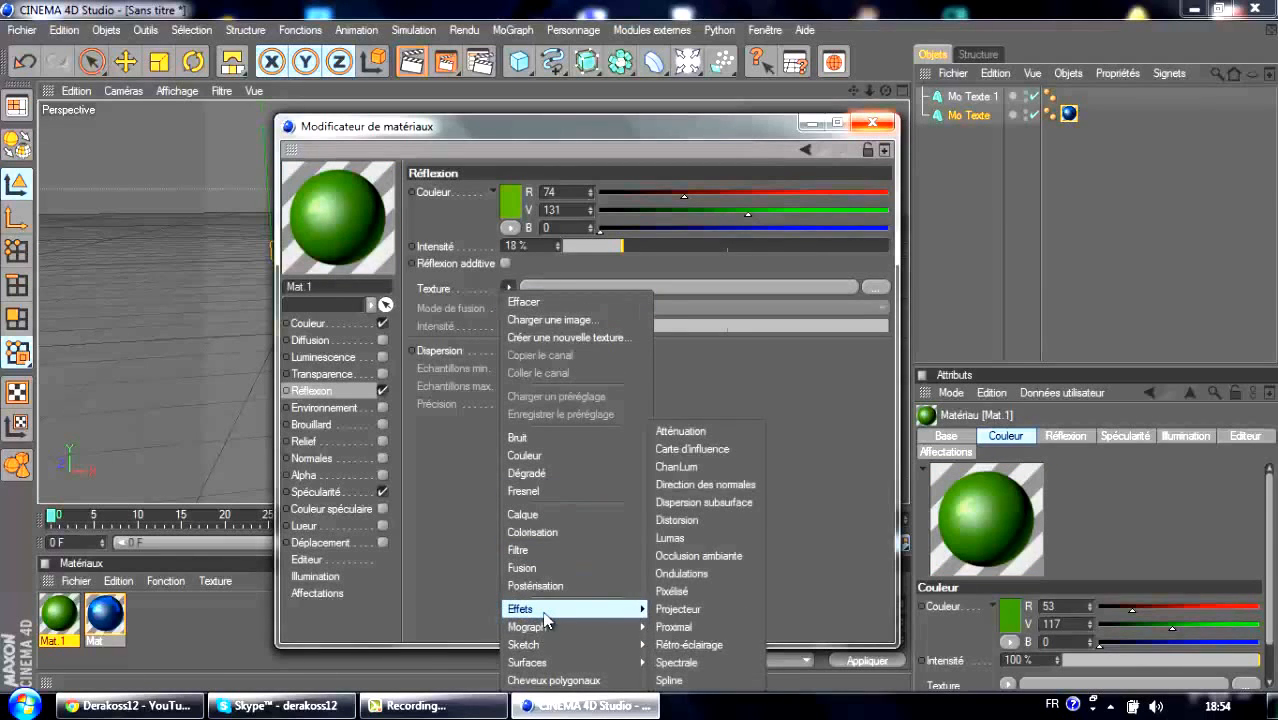
mouse_move(570, 661)
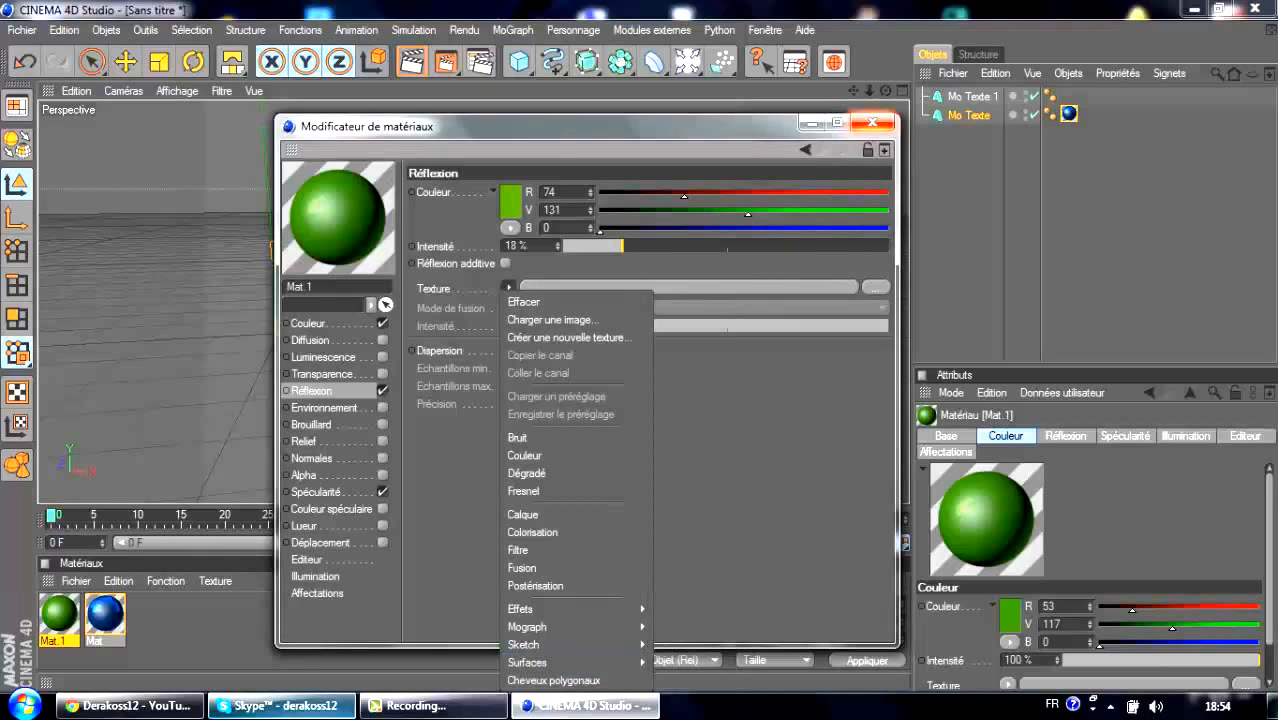
click(410, 705)
click(1189, 620)
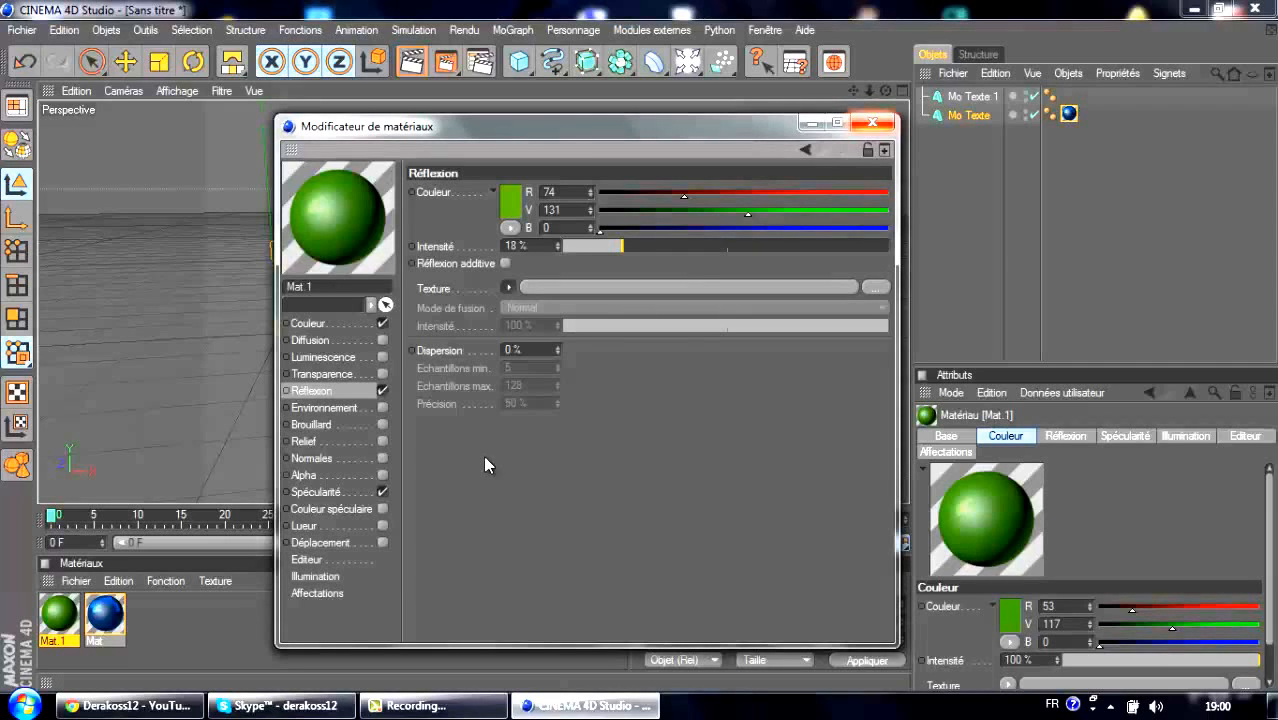
click(509, 287)
mouse_move(607, 624)
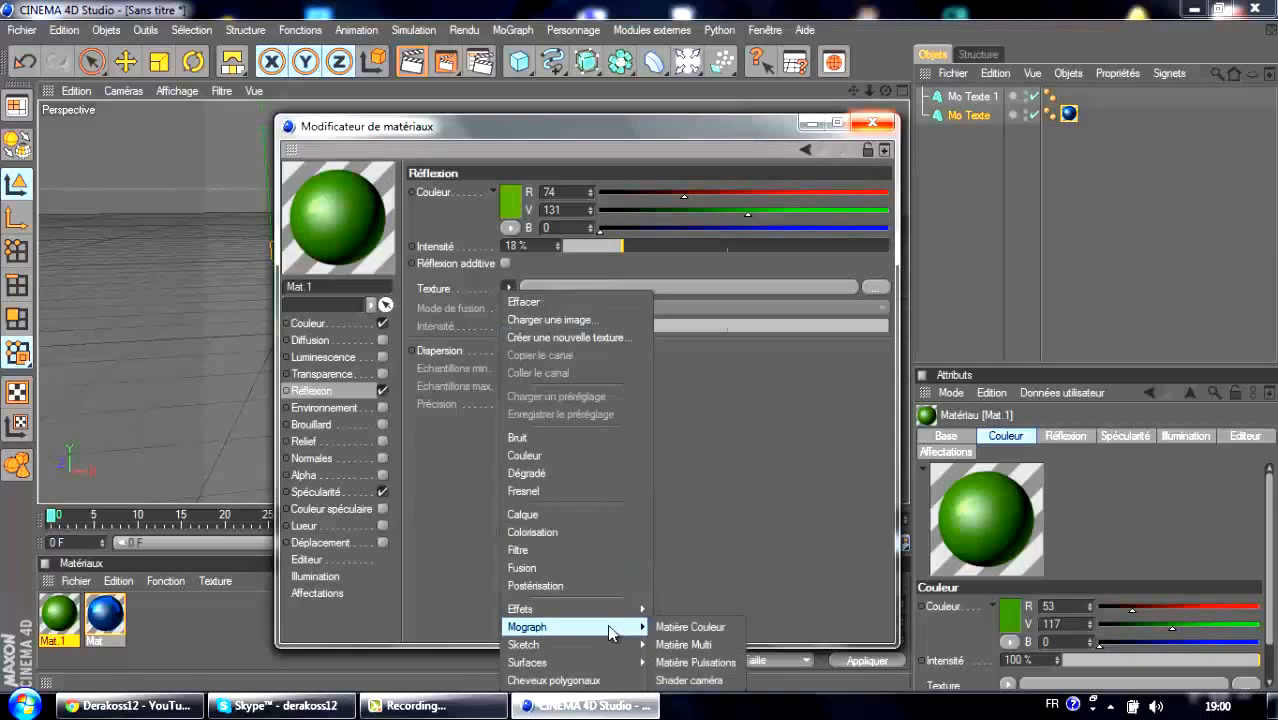
click(860, 456)
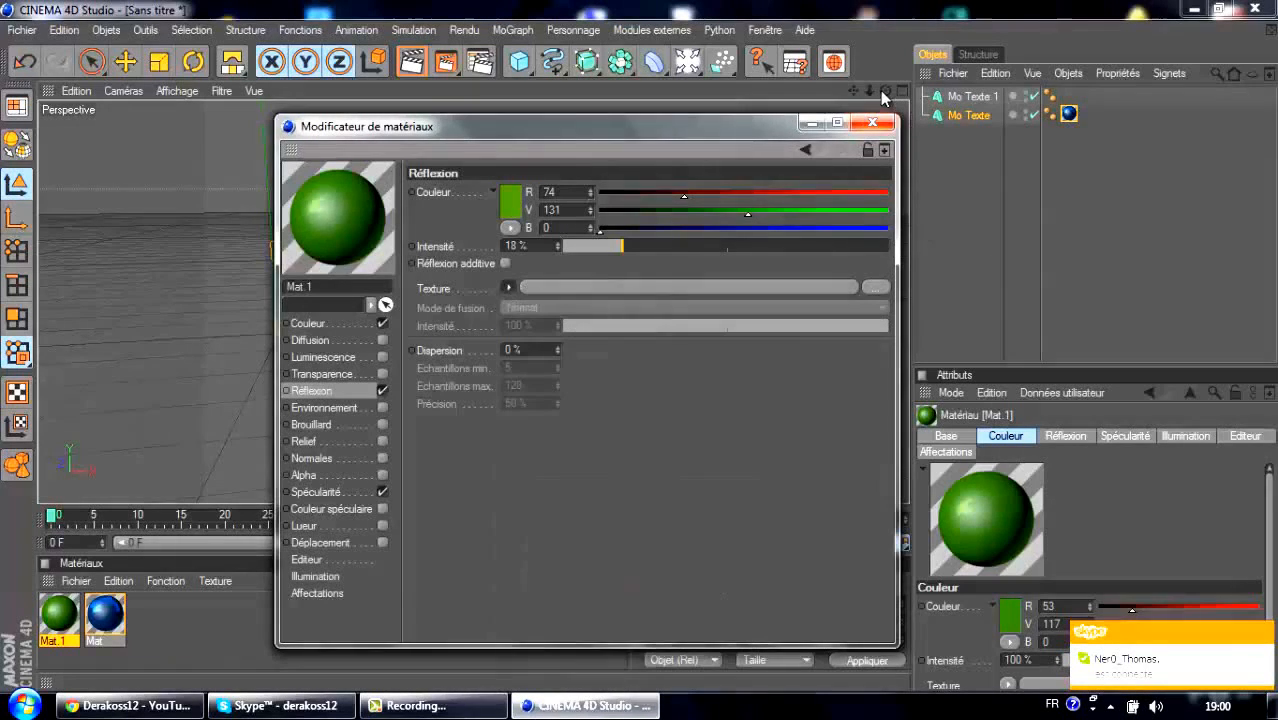
Step: Close the material editor, apply the green material to the duplicate Mo Texte 1, and render the active view
click(873, 122)
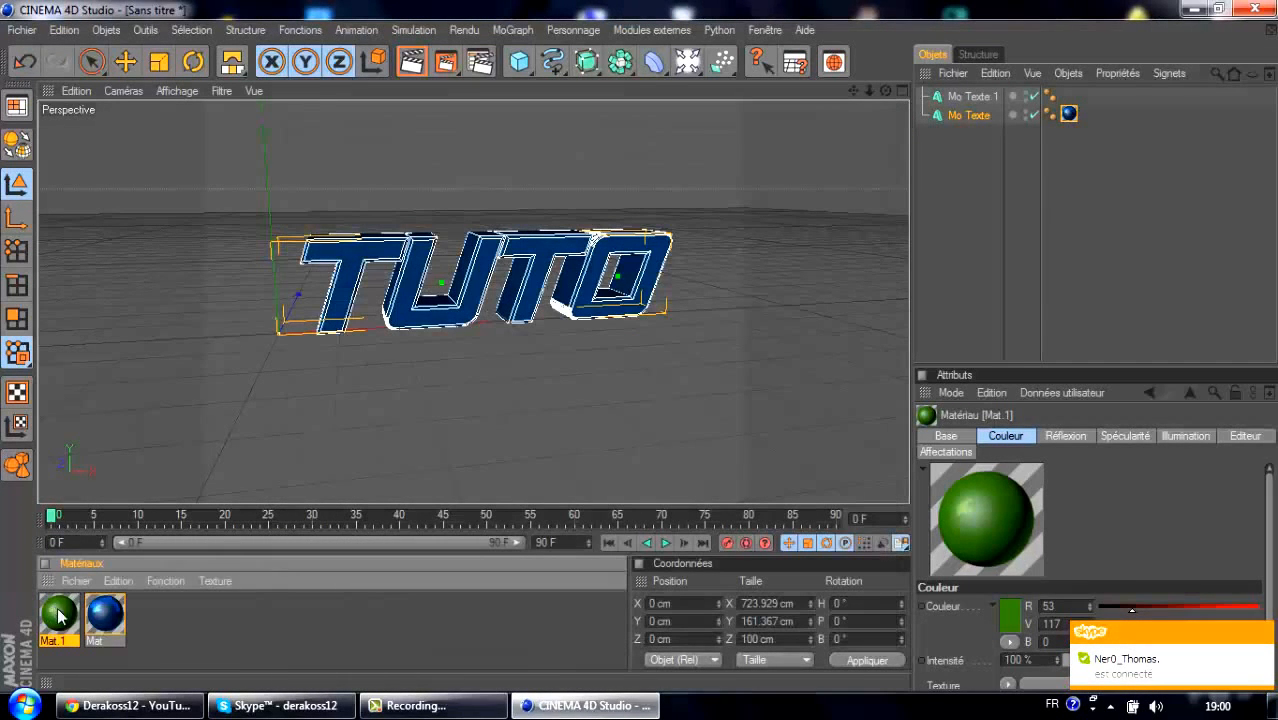
drag(59, 612, 968, 100)
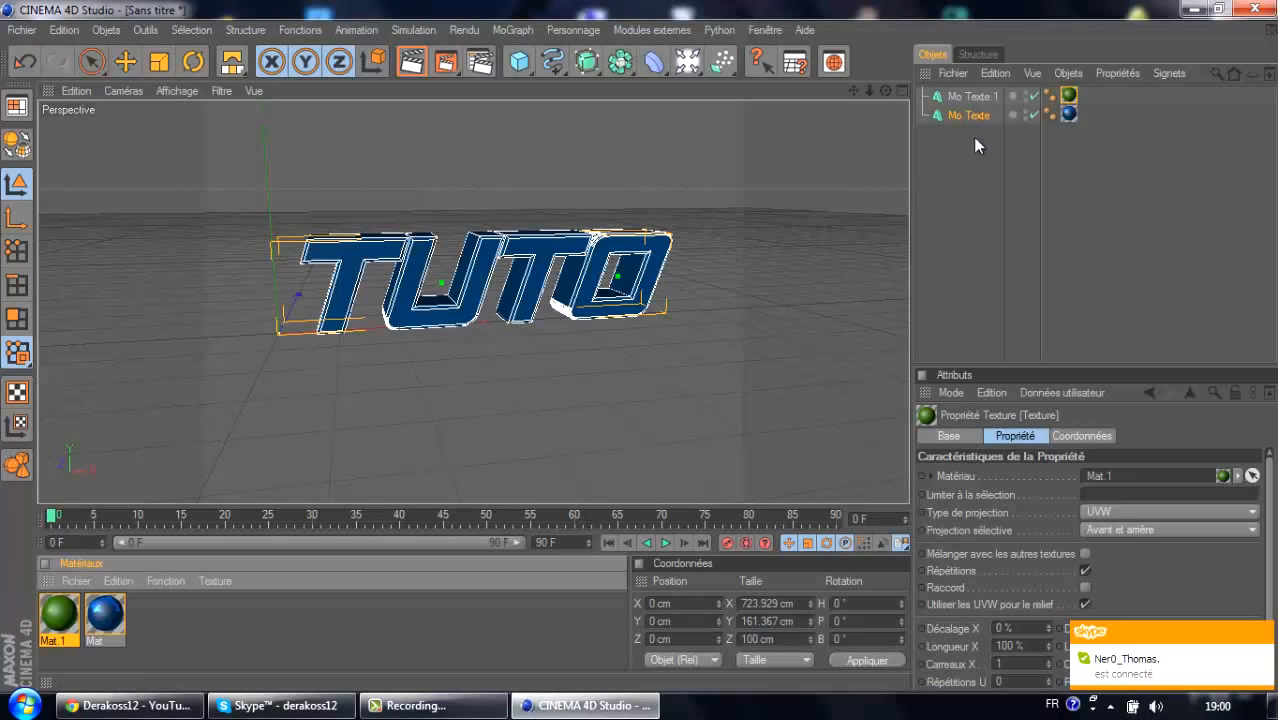
click(411, 62)
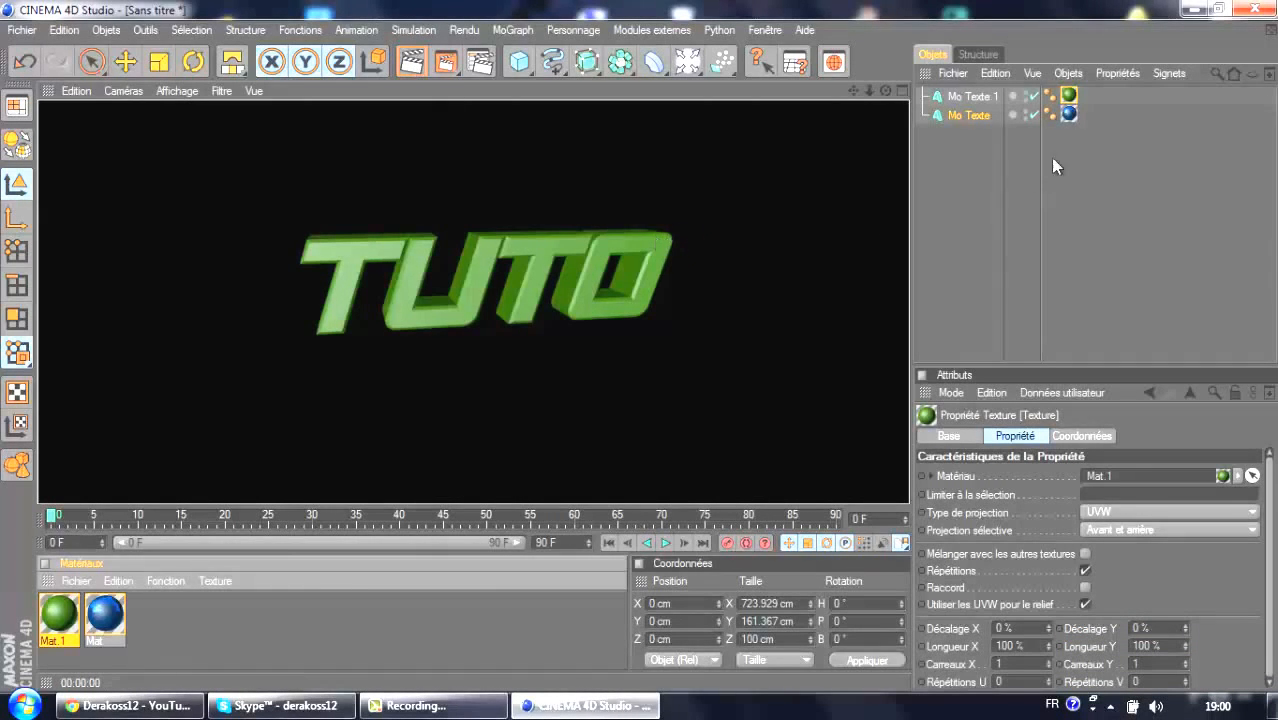
click(1068, 113)
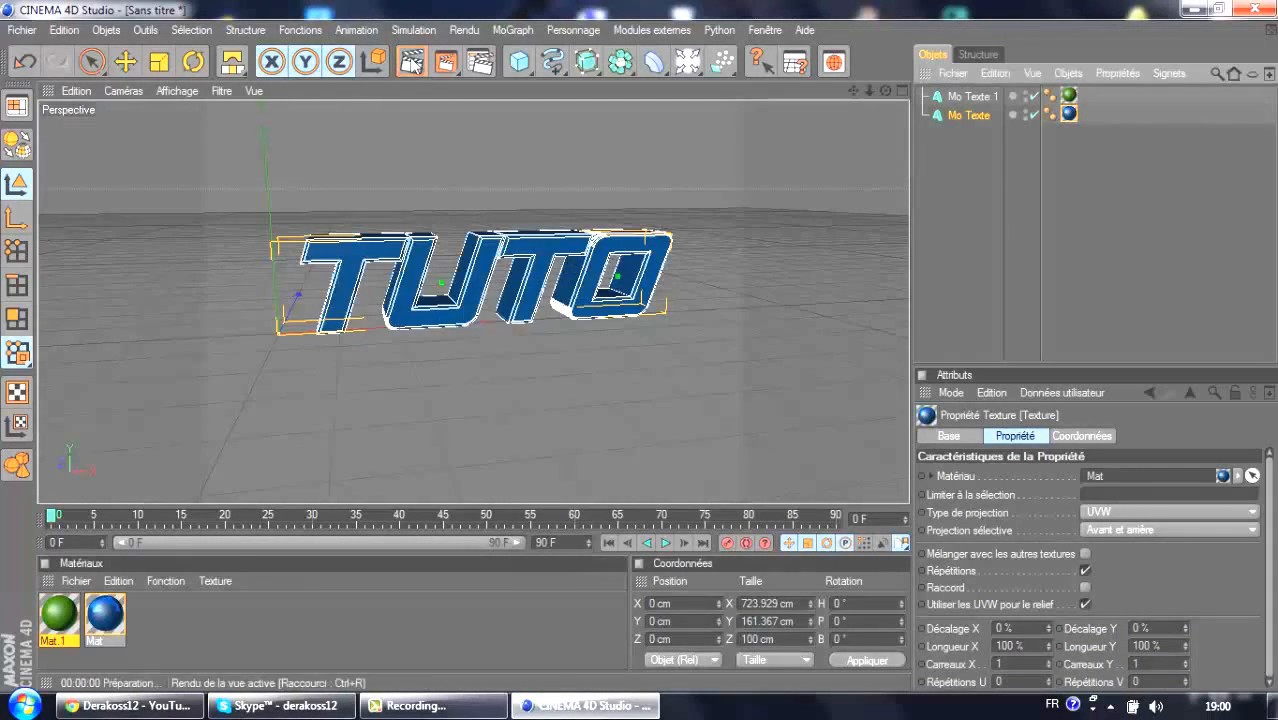
click(411, 62)
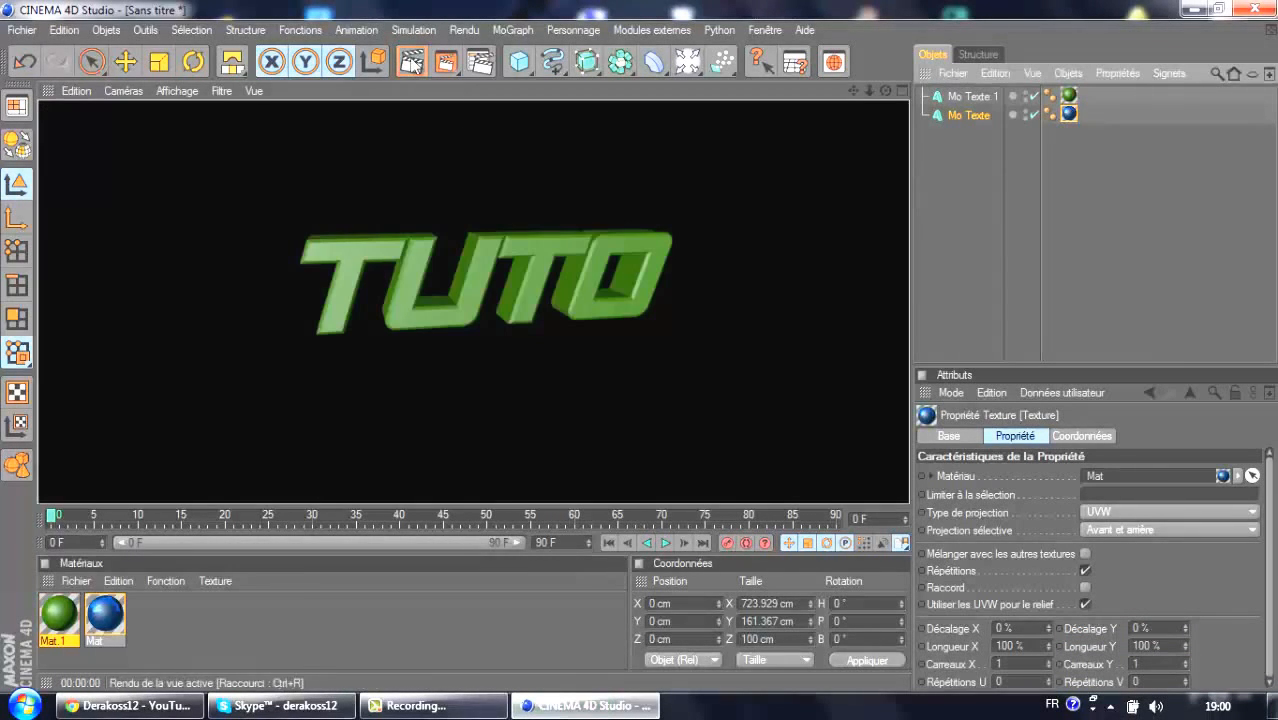
Step: Remove the green material from Mo Texte 1 and render the active view
click(1067, 98)
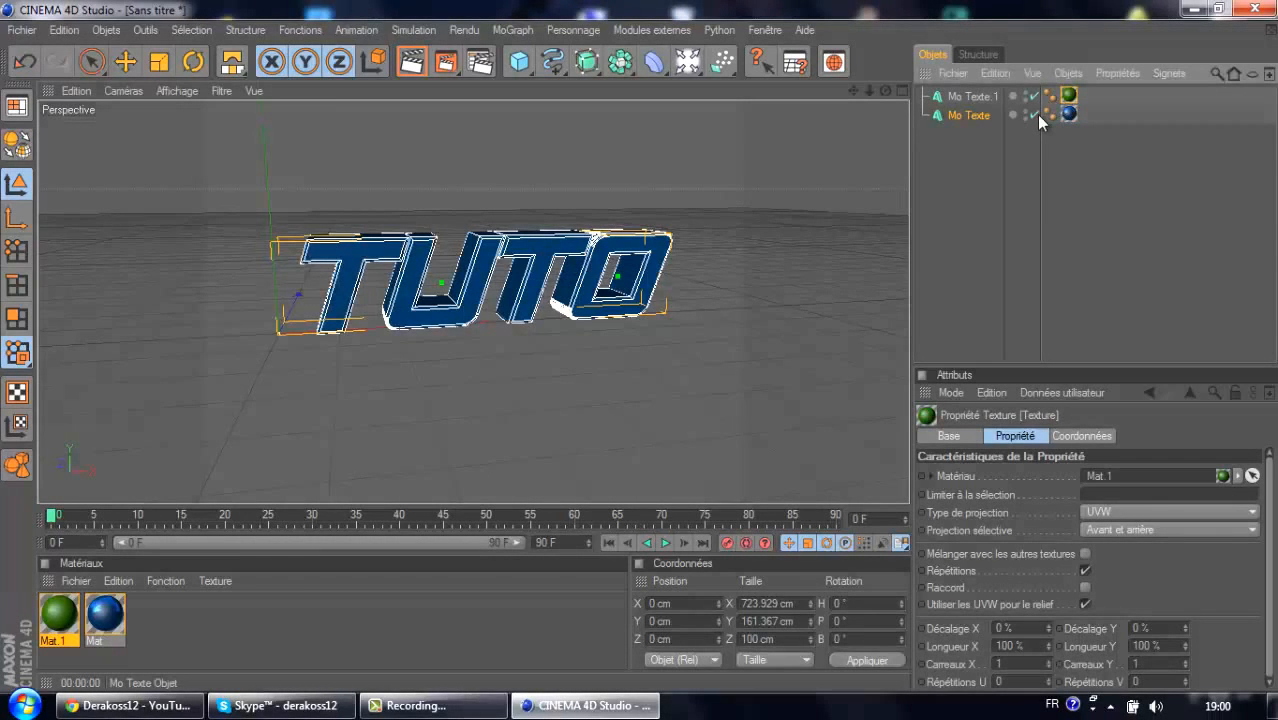
key(Delete)
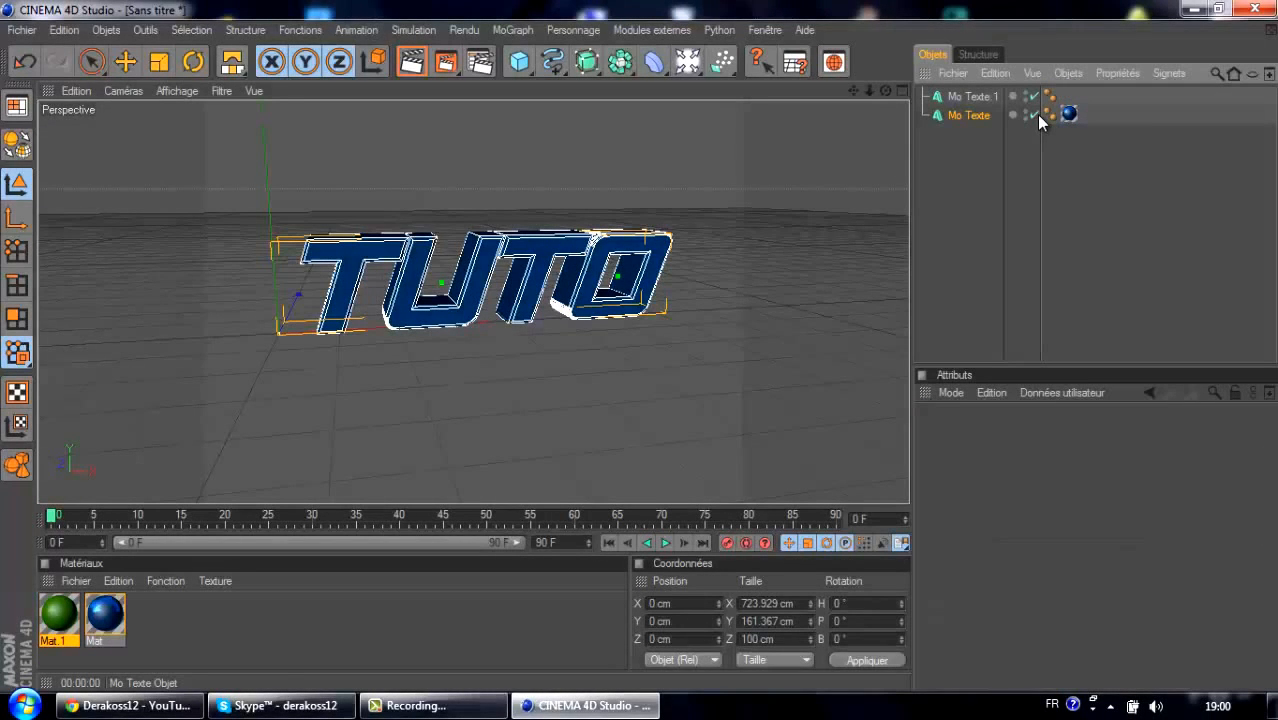
click(967, 98)
right_click(967, 98)
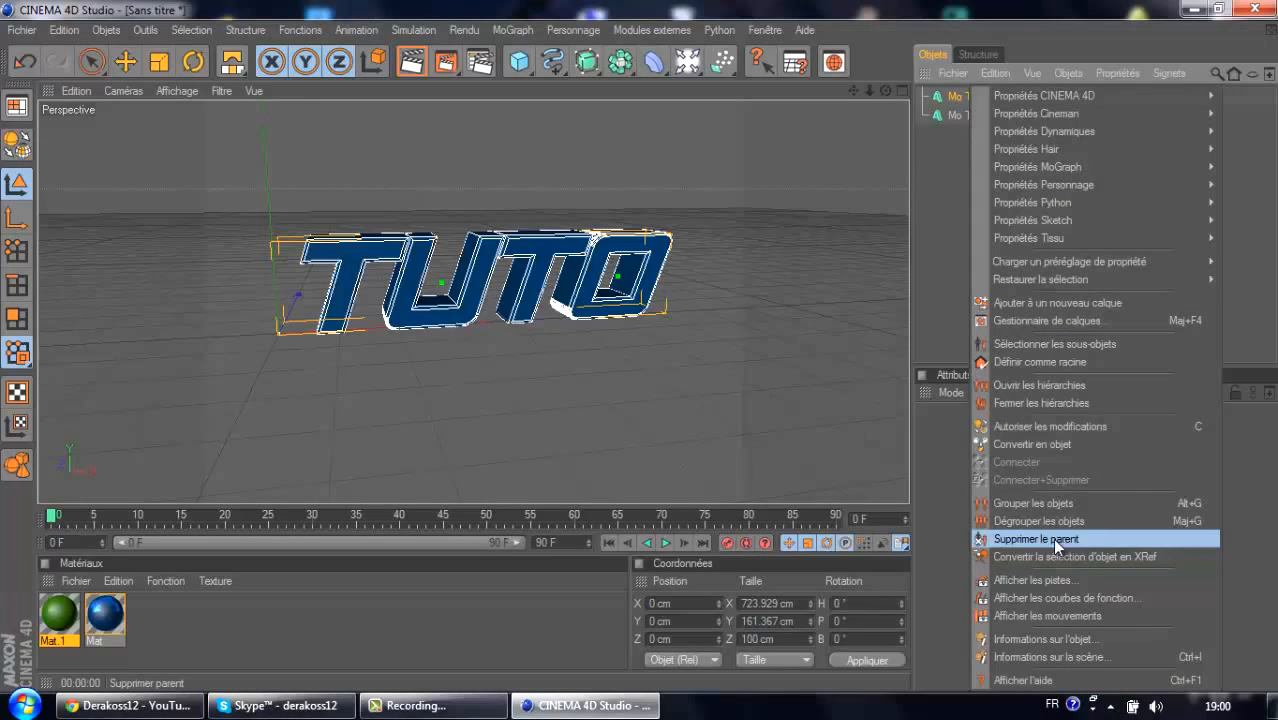
click(890, 322)
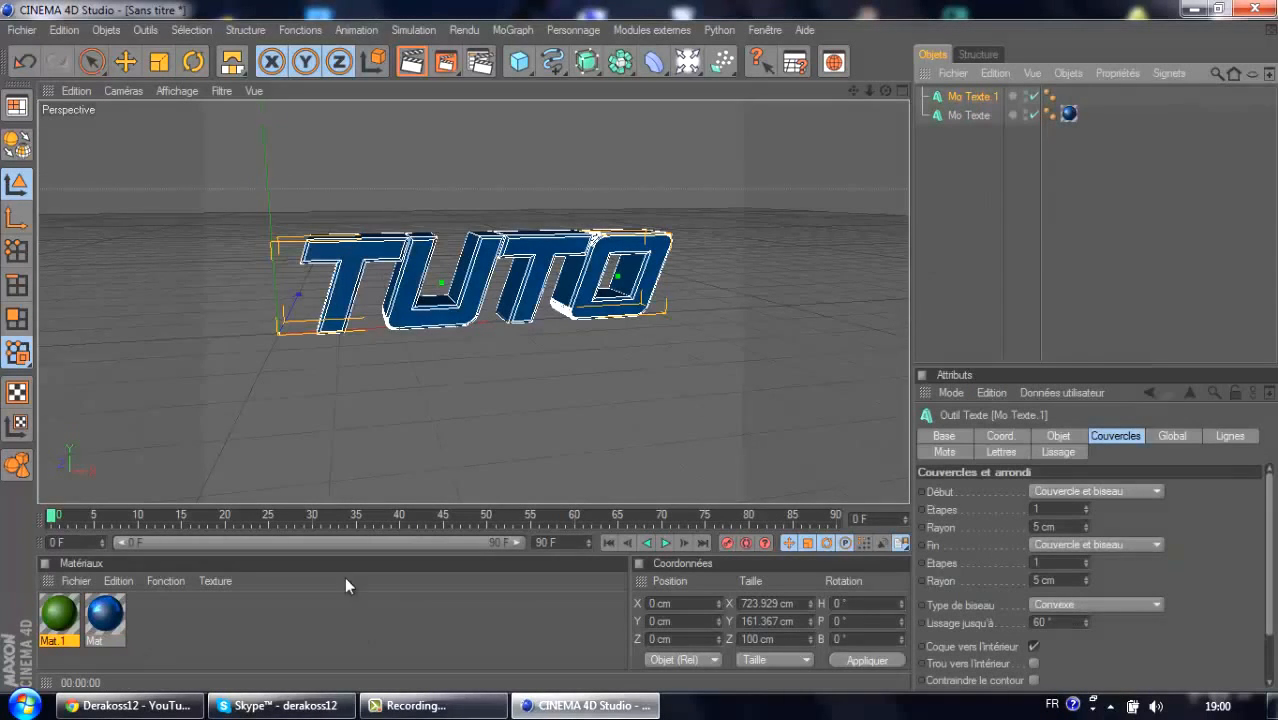
click(411, 62)
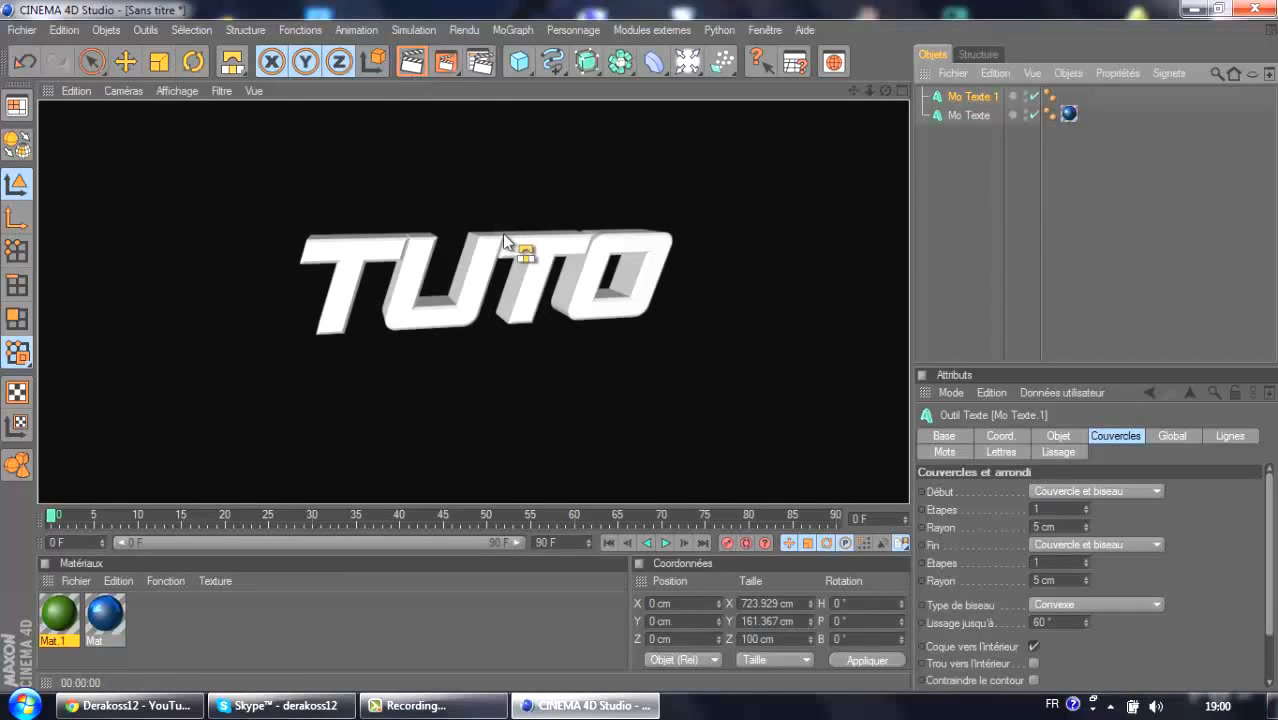
click(562, 241)
click(969, 115)
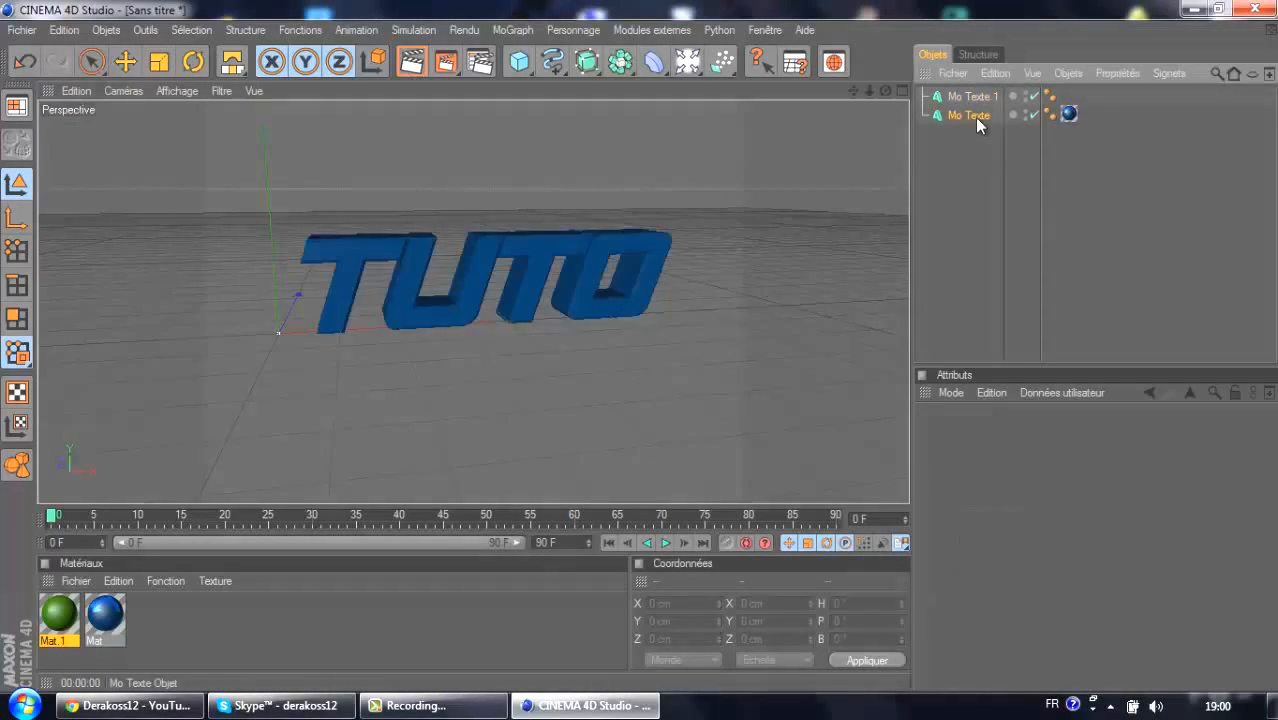
Step: Add a Sol floor object, move it to about X 478 cm, Y -24 cm, and render the active view
click(686, 62)
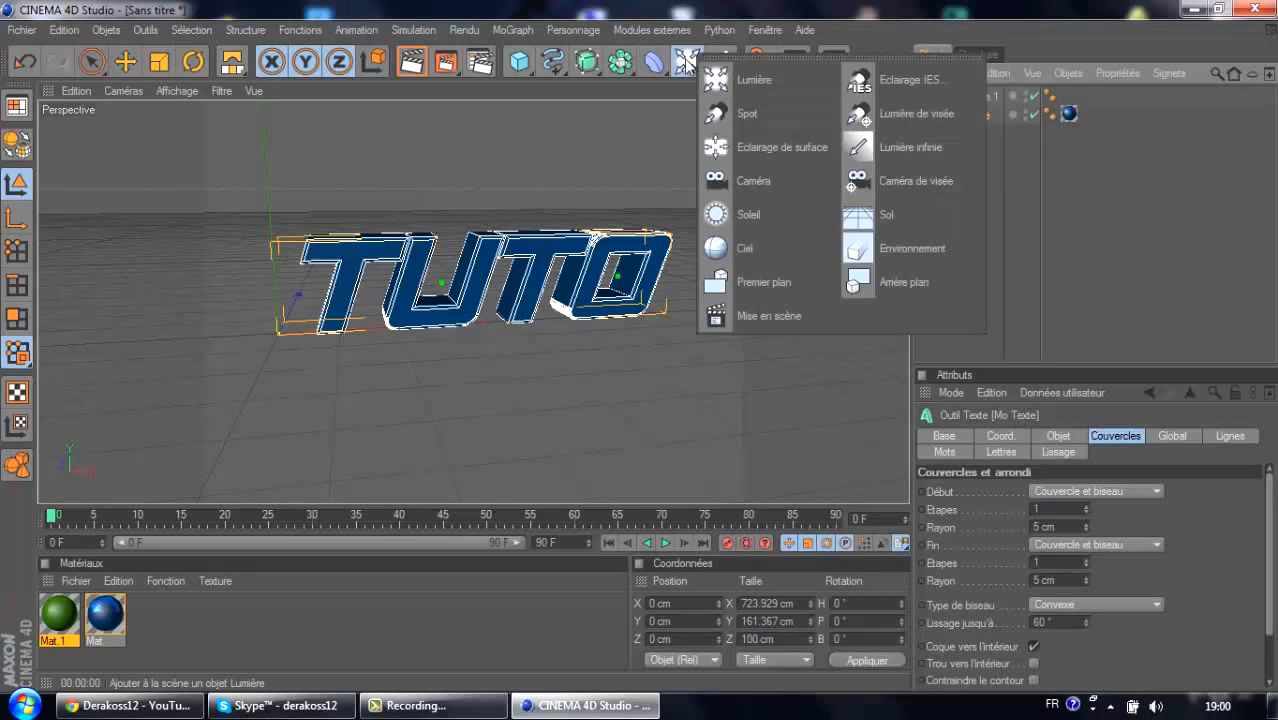
click(905, 204)
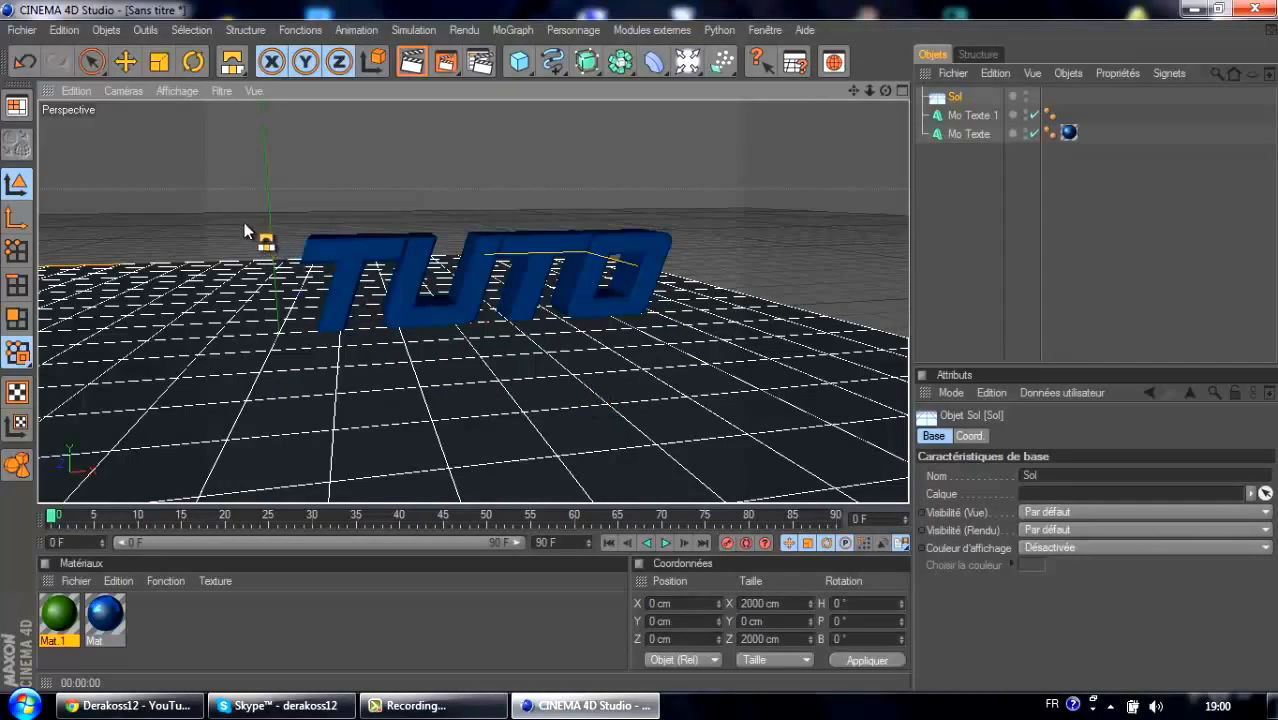
click(126, 63)
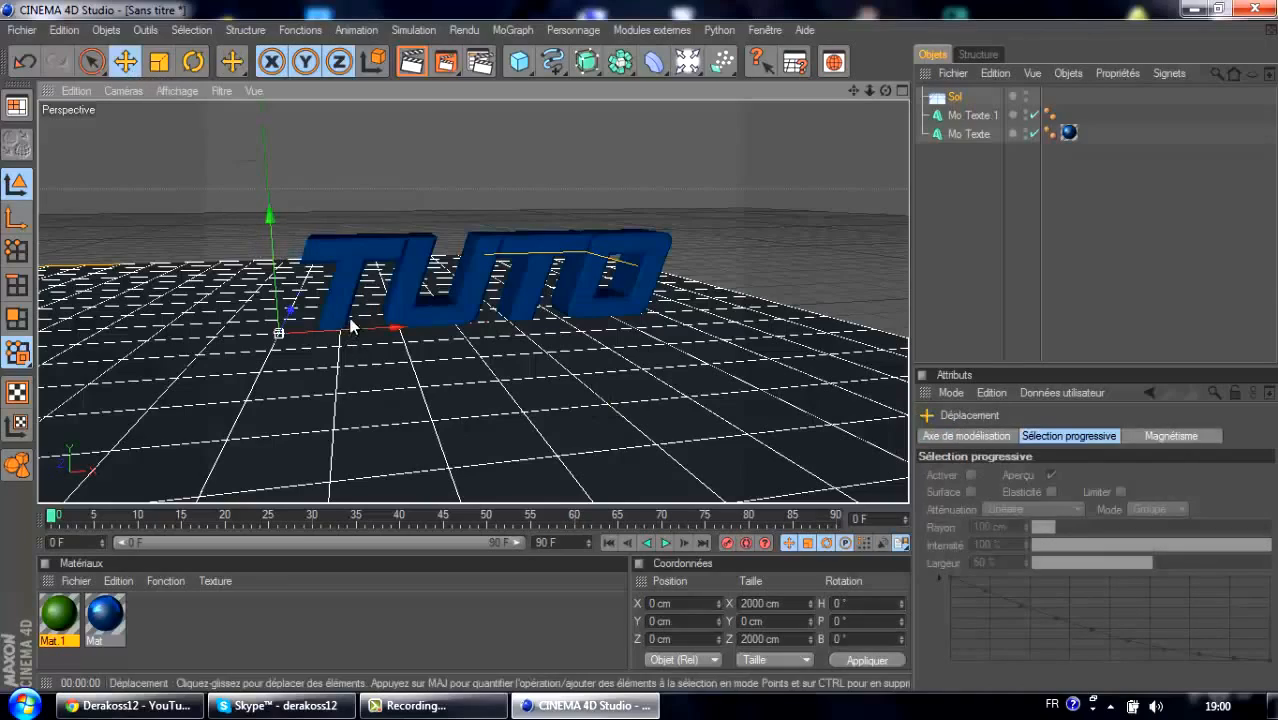
drag(350, 320, 639, 346)
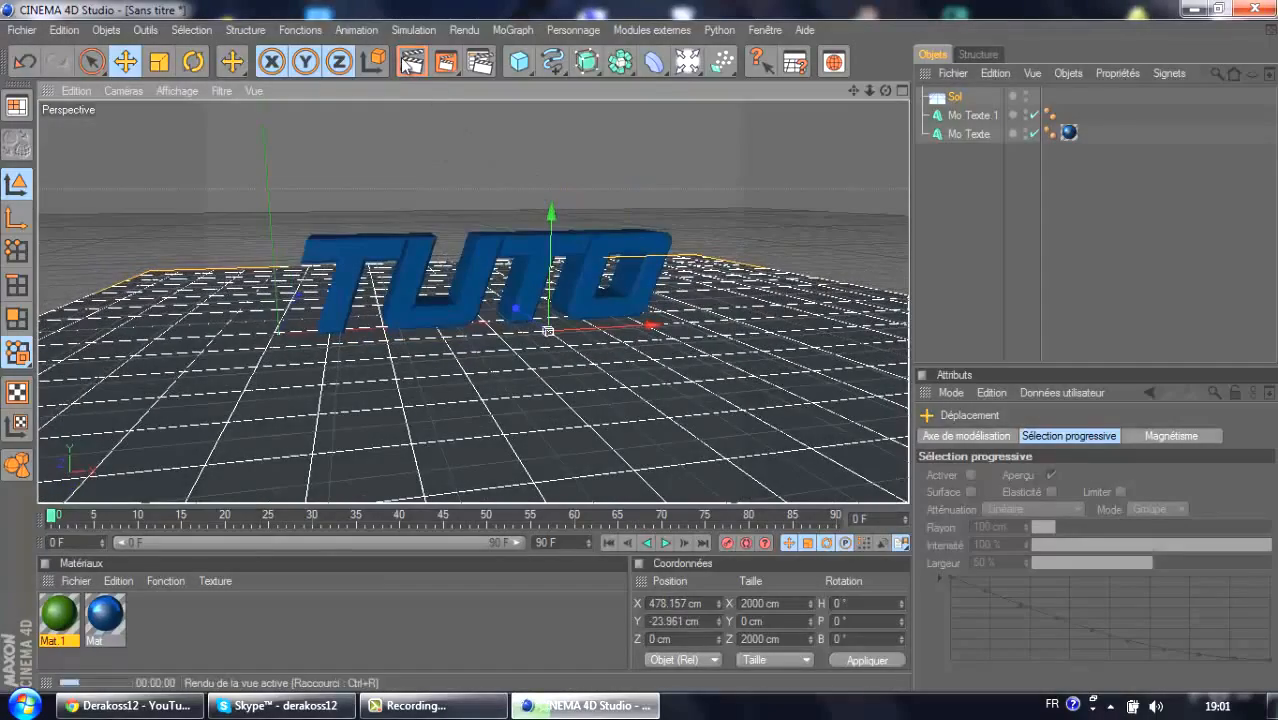
key(ctrl+r)
click(672, 215)
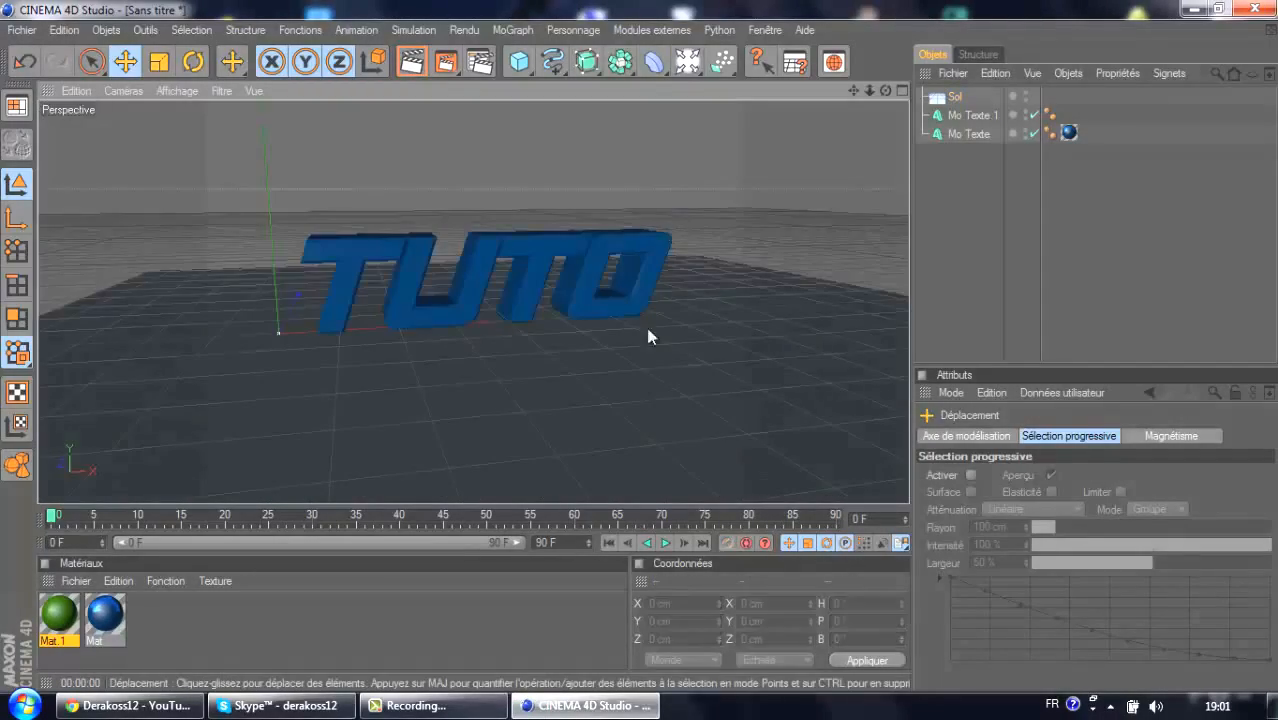
Step: Rotate the floor's pitch to about 93° and move it behind the text at about X 569, Y 109, Z 488 cm
click(648, 336)
mouse_move(639, 341)
mouse_down()
mouse_move(642, 361)
mouse_move(639, 343)
mouse_up()
click(193, 62)
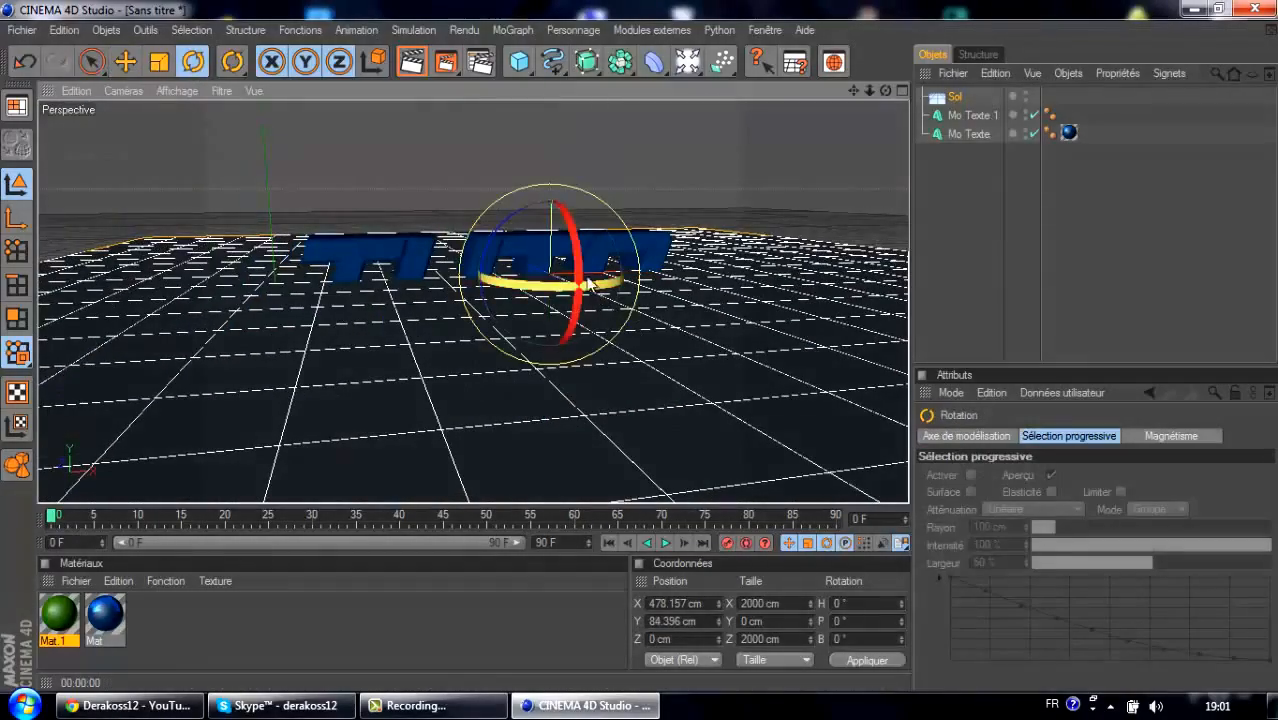
drag(589, 284, 642, 345)
click(124, 62)
drag(593, 240, 634, 351)
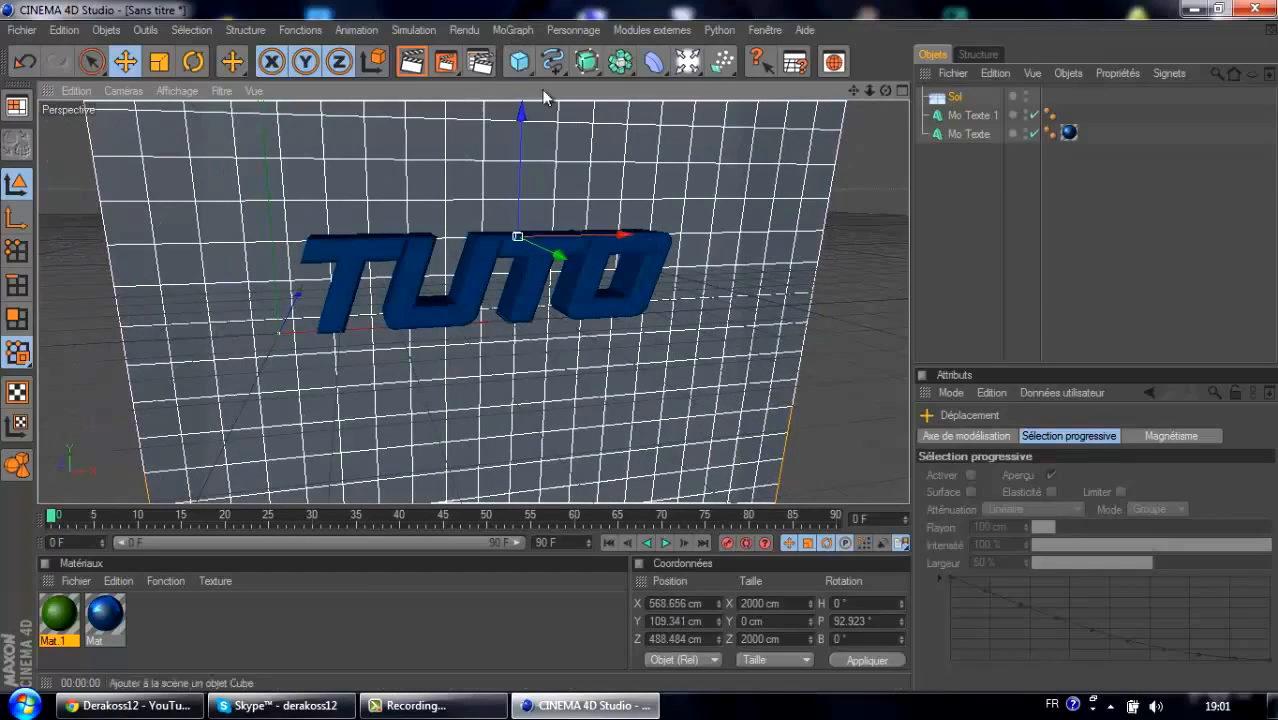
Step: Add a second Sol floor object and move it along X to about 525 cm
click(687, 61)
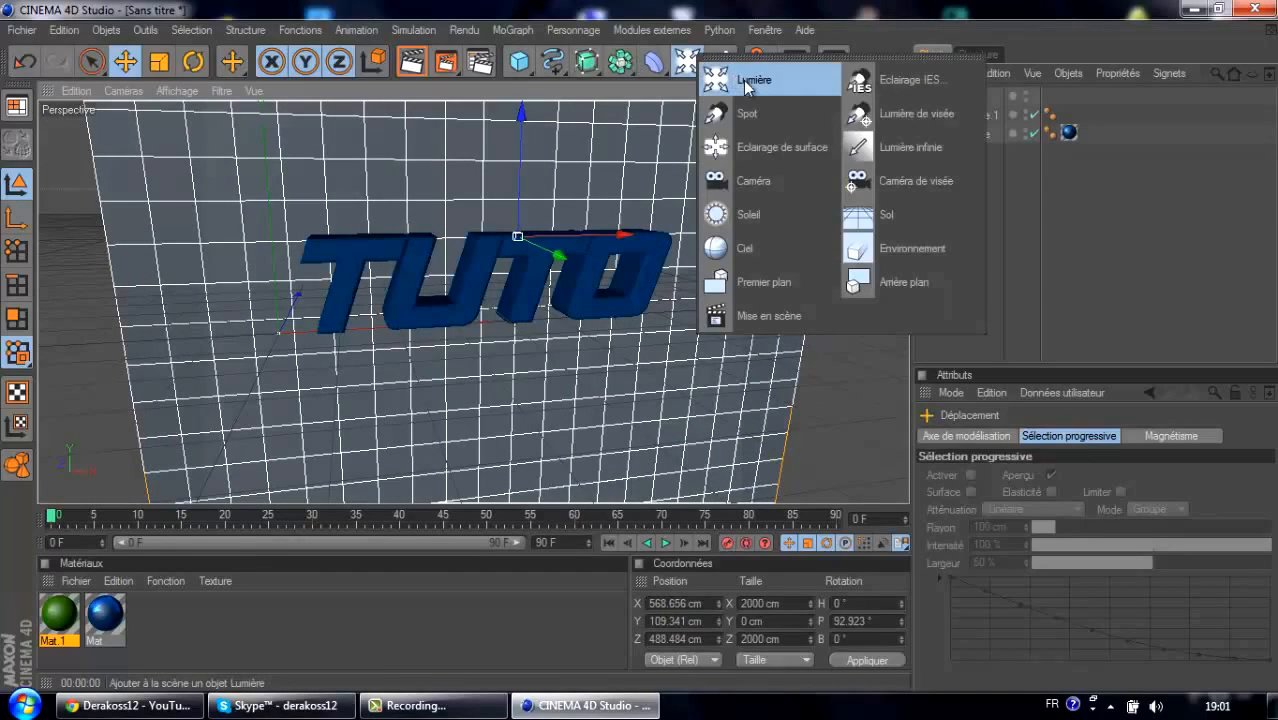
click(904, 215)
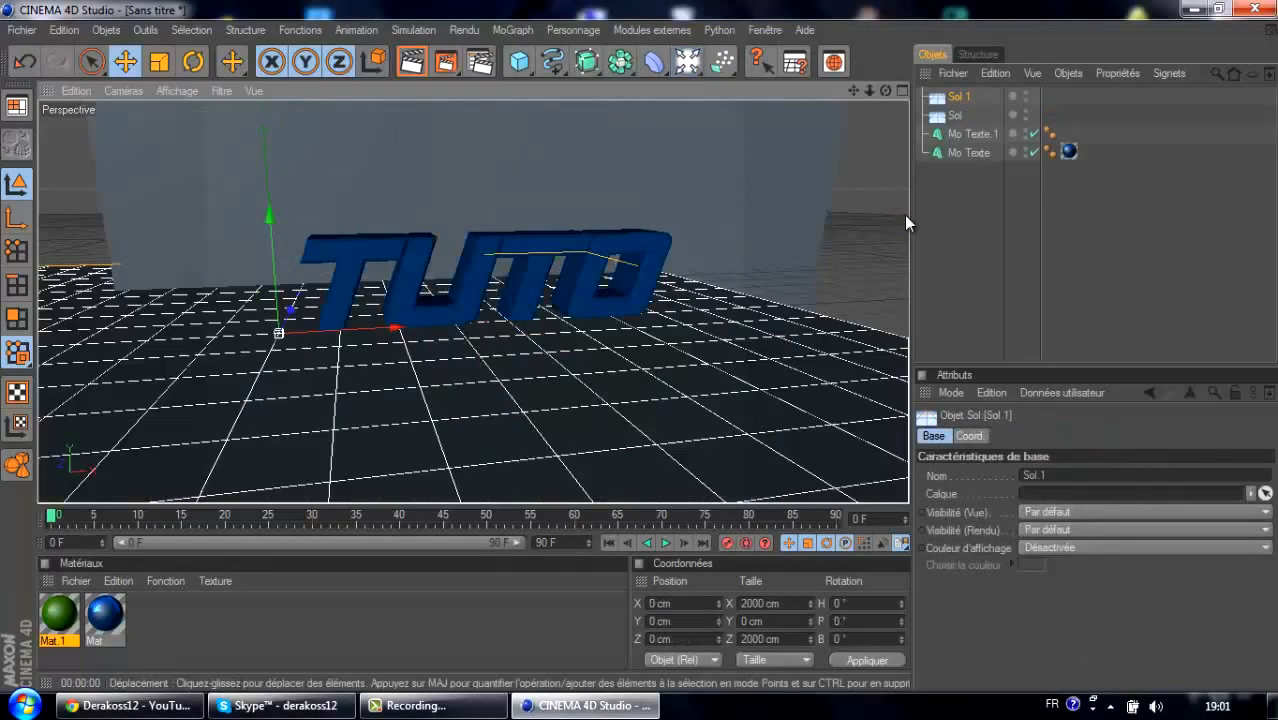
drag(380, 336, 645, 354)
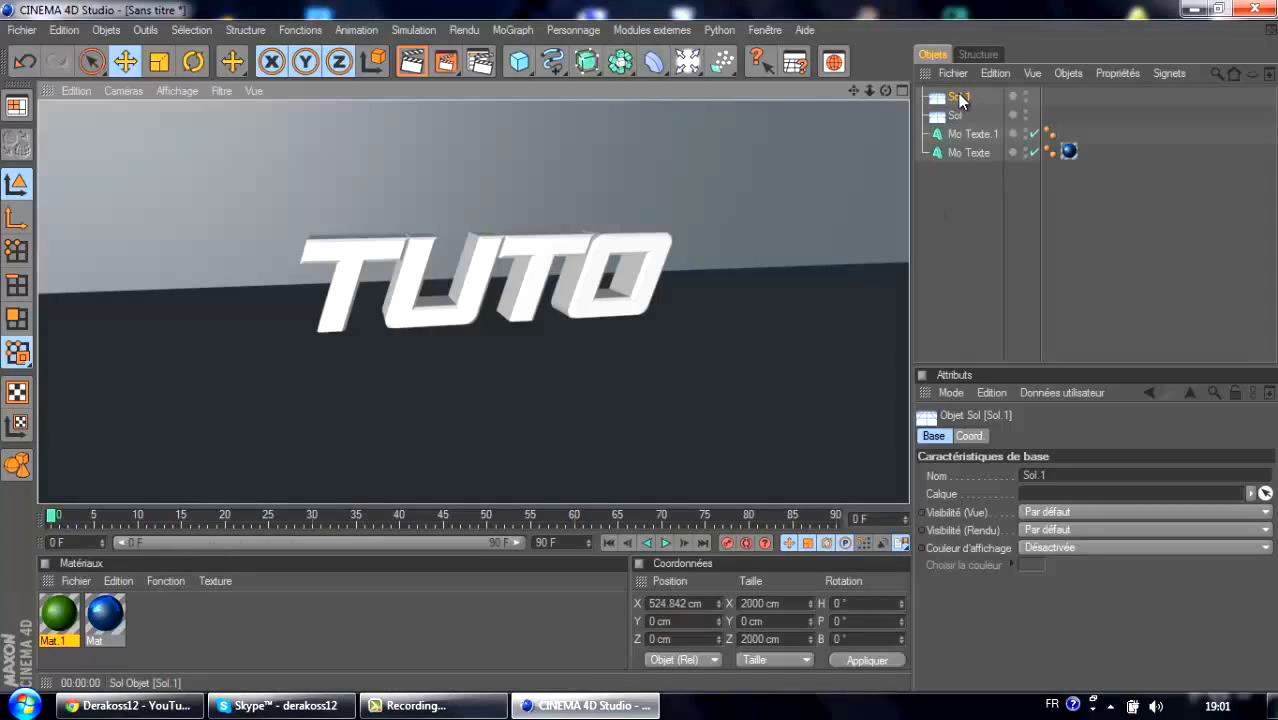
Step: Apply the blue material to the horizontal floor and the green material to the upright one, and render the active view
drag(105, 622, 962, 118)
click(412, 62)
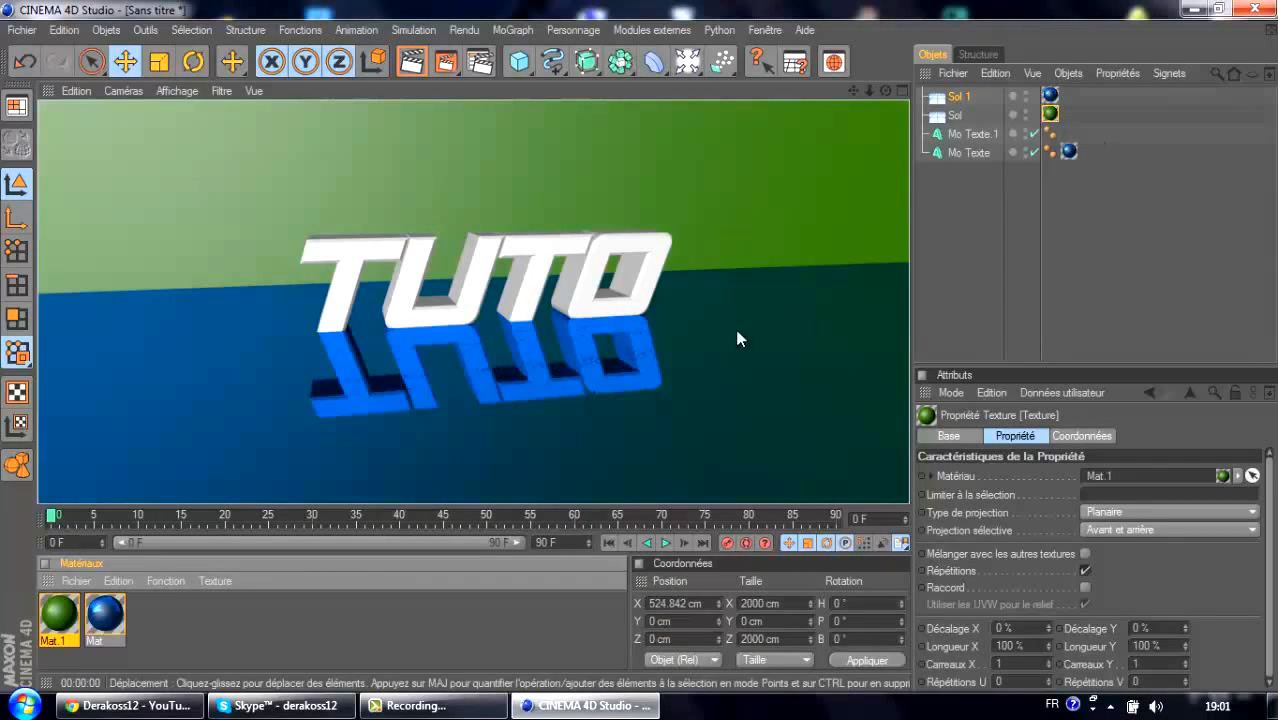
click(985, 97)
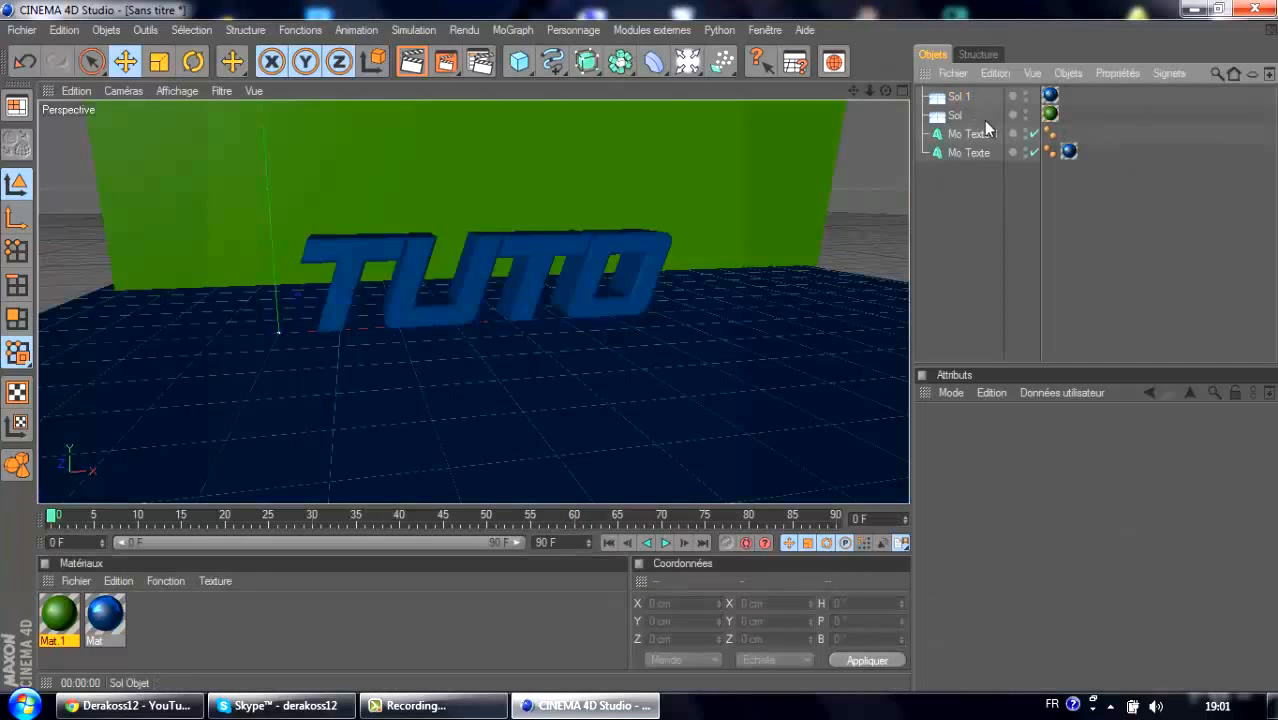
click(955, 116)
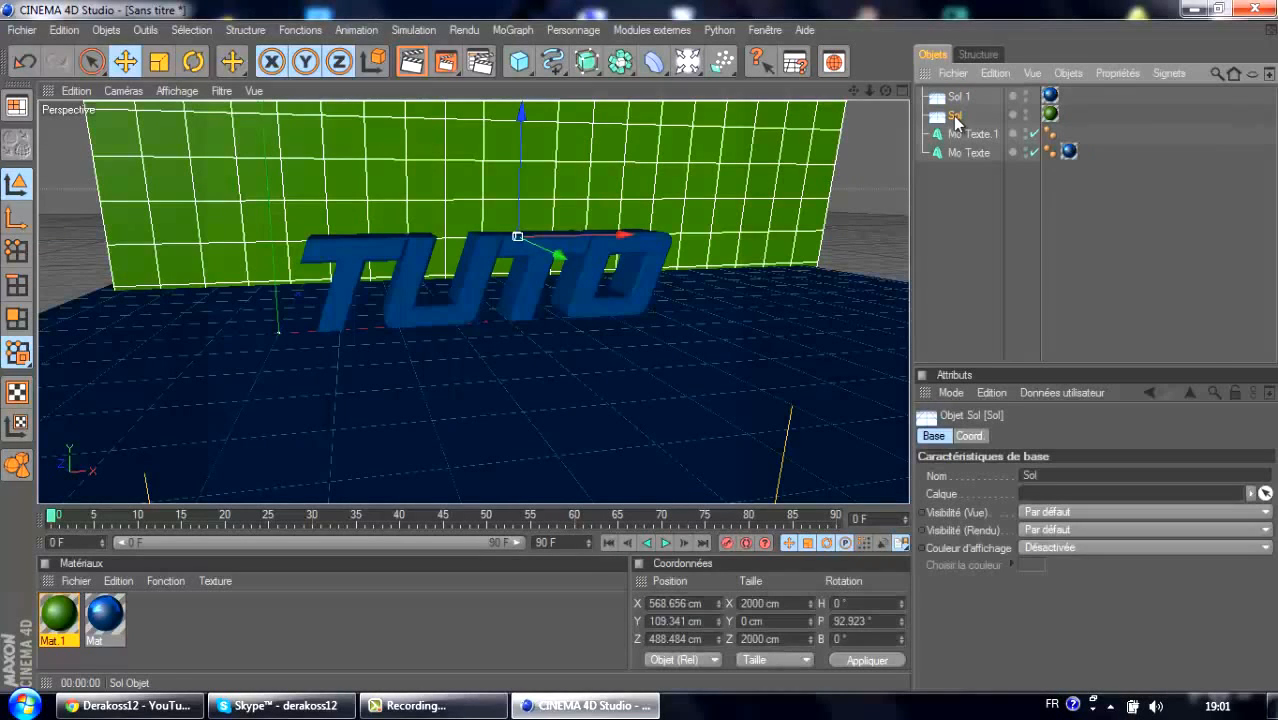
Step: Select the horizontal floor and render the active view to preview the blue and green scene
click(959, 97)
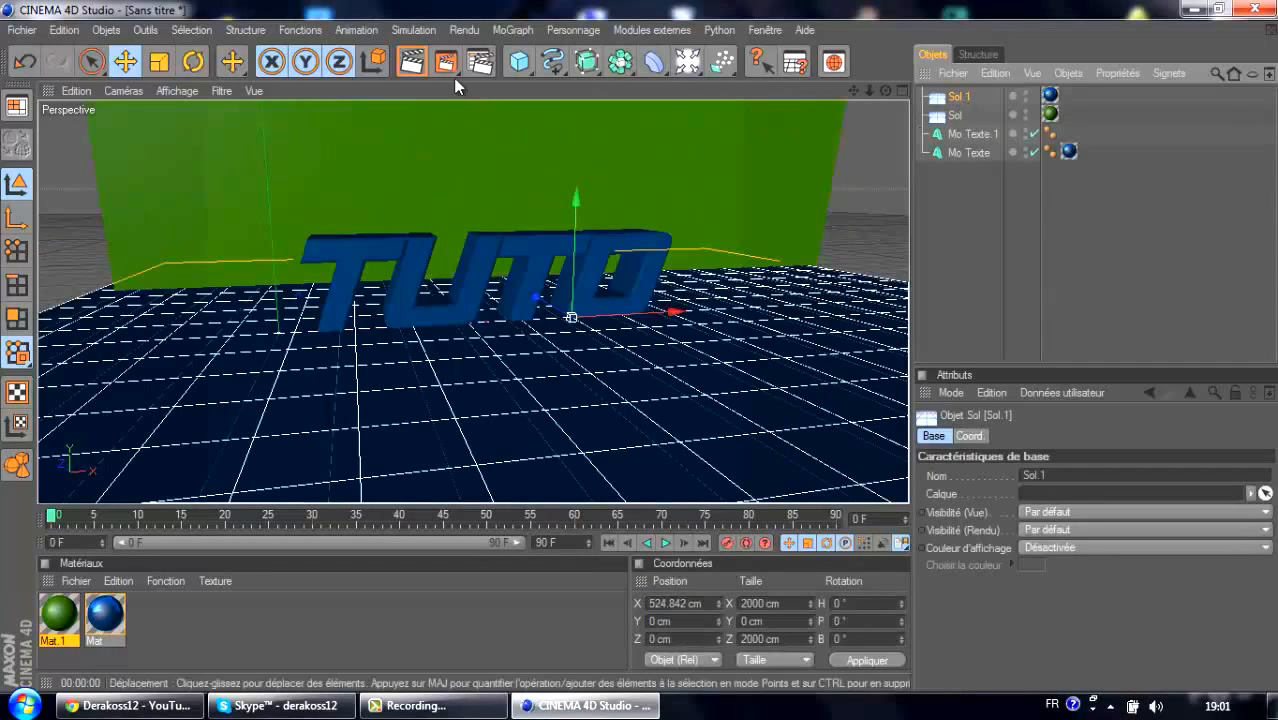
click(411, 62)
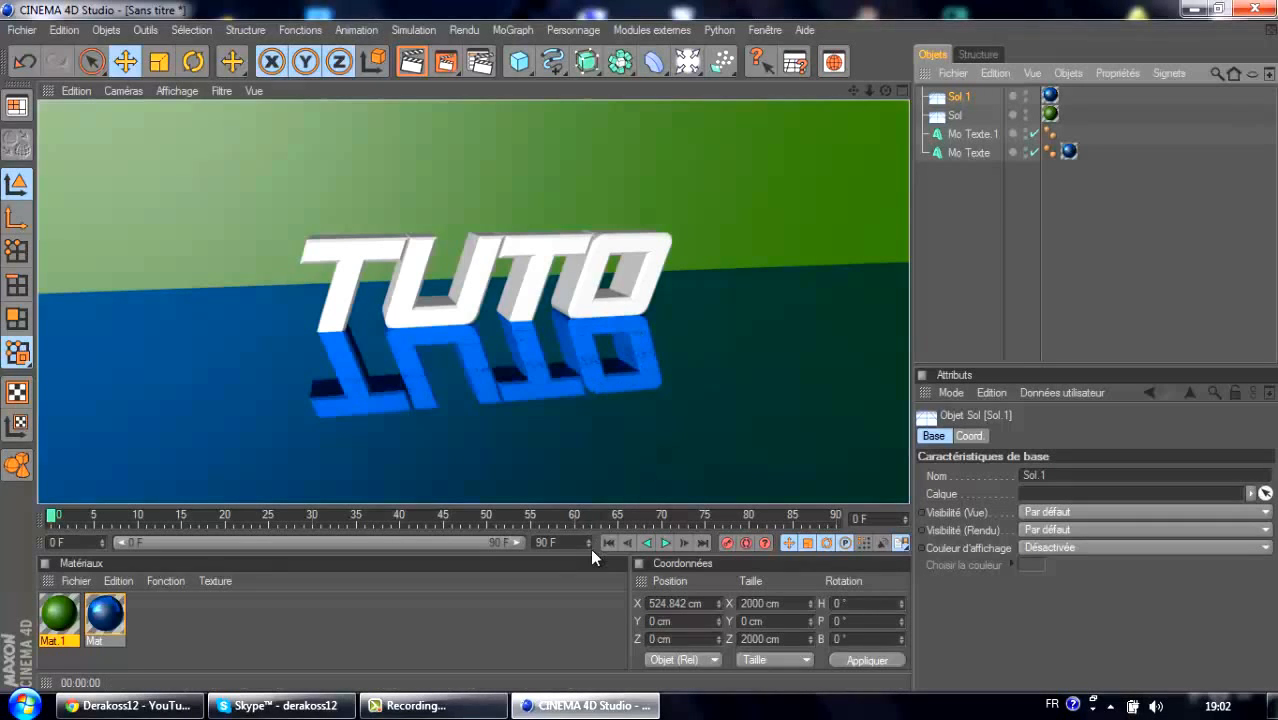
click(789, 274)
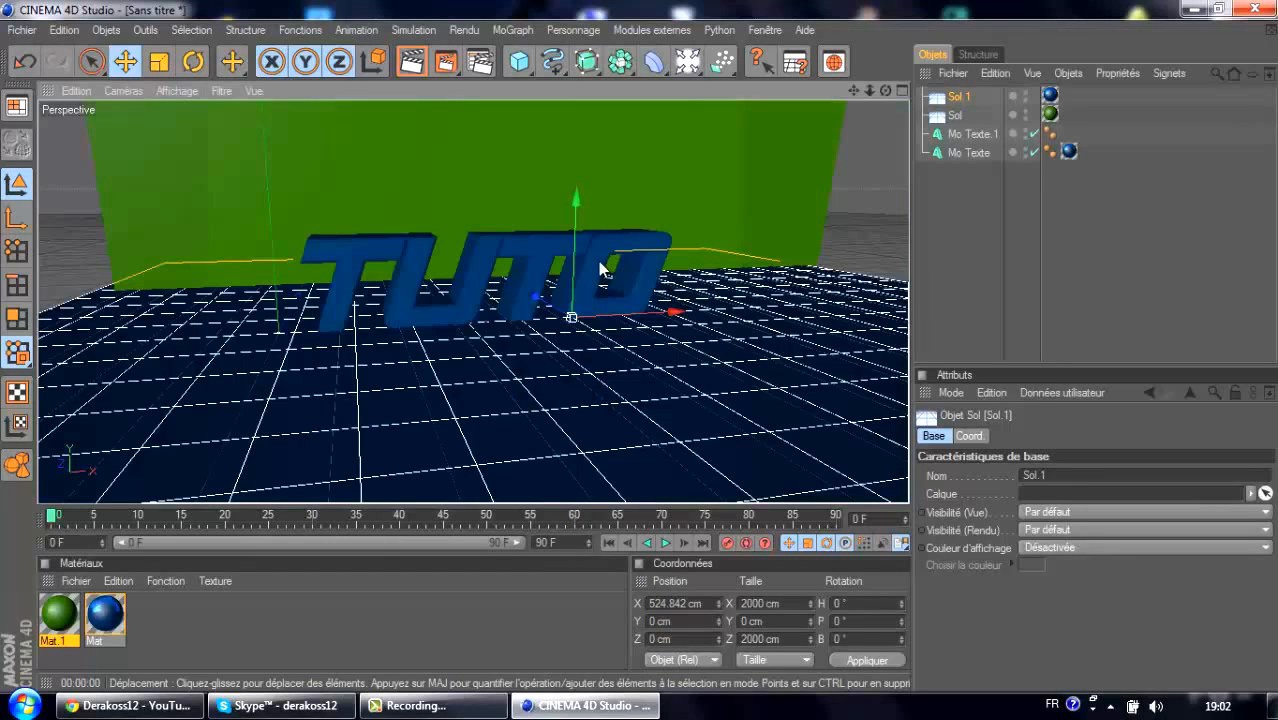
Step: Remove the green and blue material tags from the two Sol floor objects and render the active view
click(608, 264)
click(1049, 116)
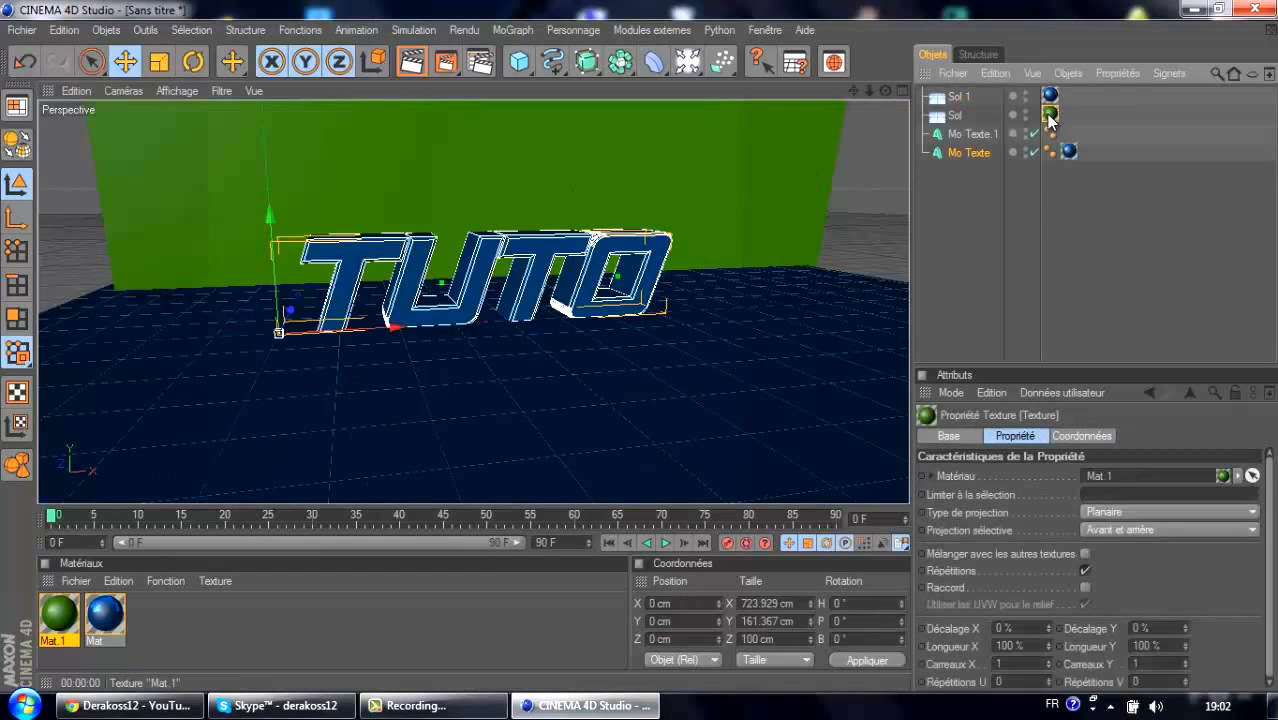
key(Delete)
click(1049, 95)
key(Delete)
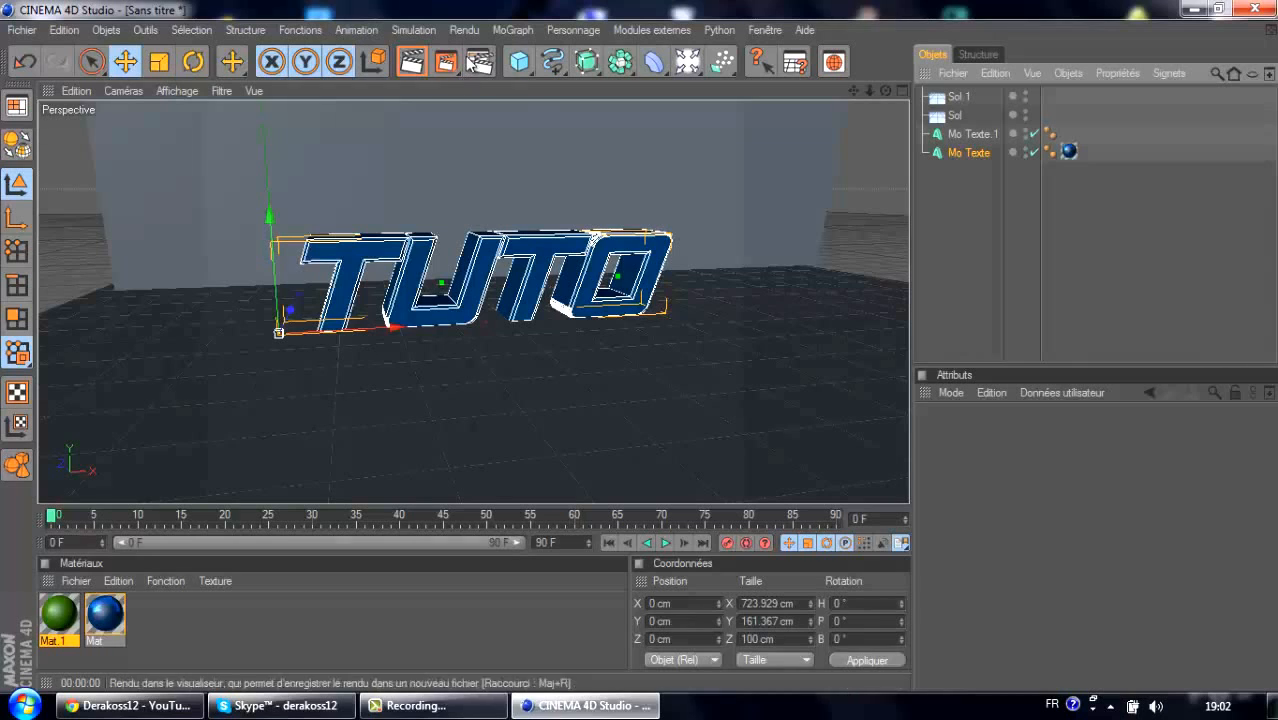
click(412, 62)
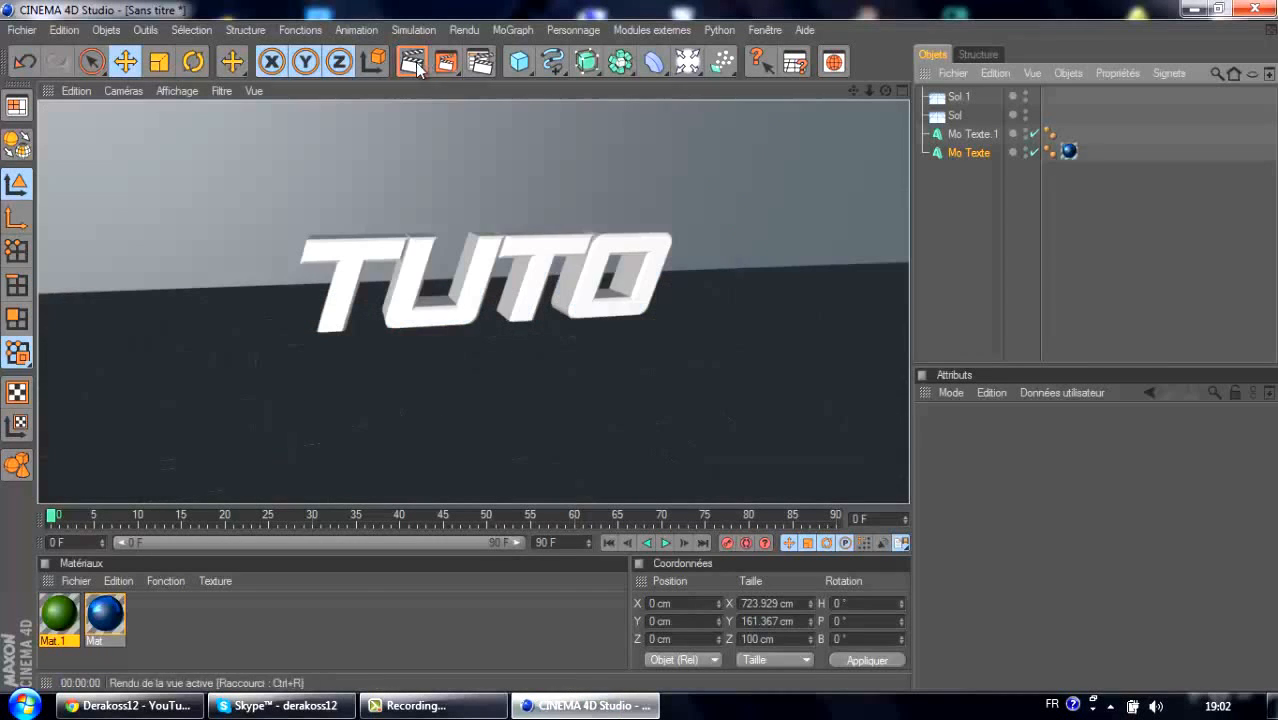
click(376, 356)
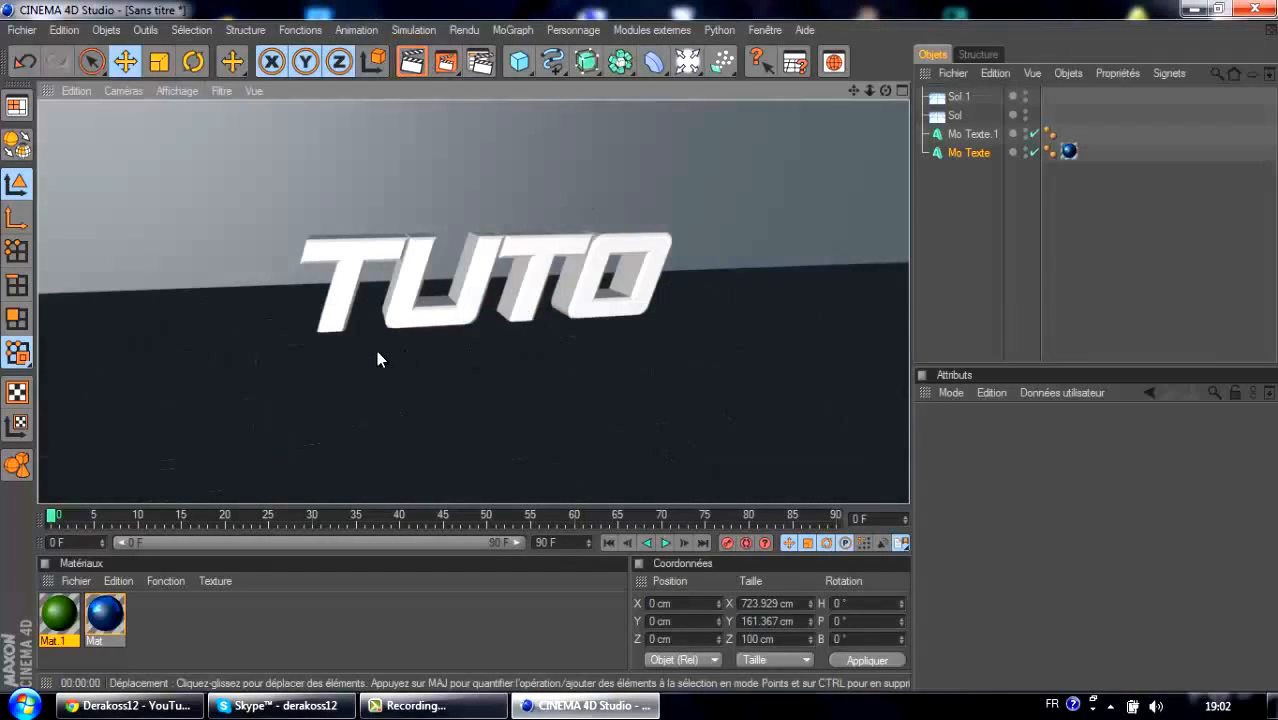
Step: Set the render output to the 1440 x 900 screen preset and the frame range to Toutes les images
click(478, 62)
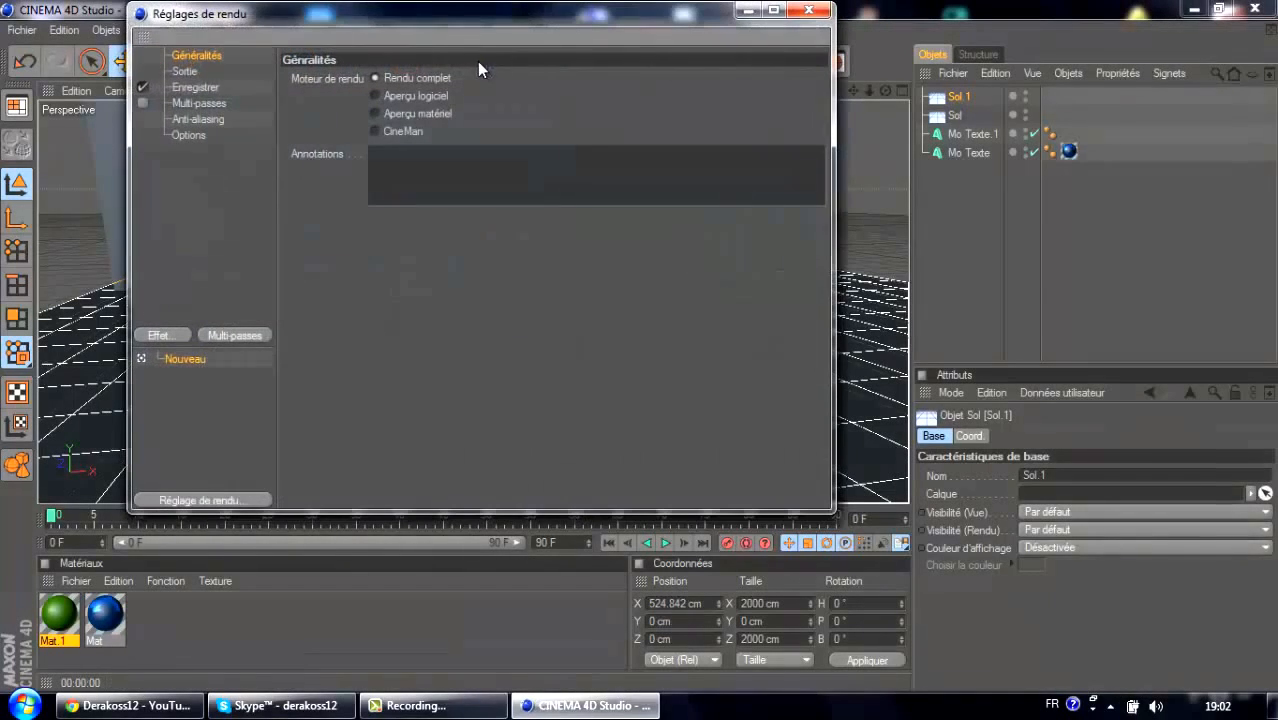
click(202, 73)
click(301, 80)
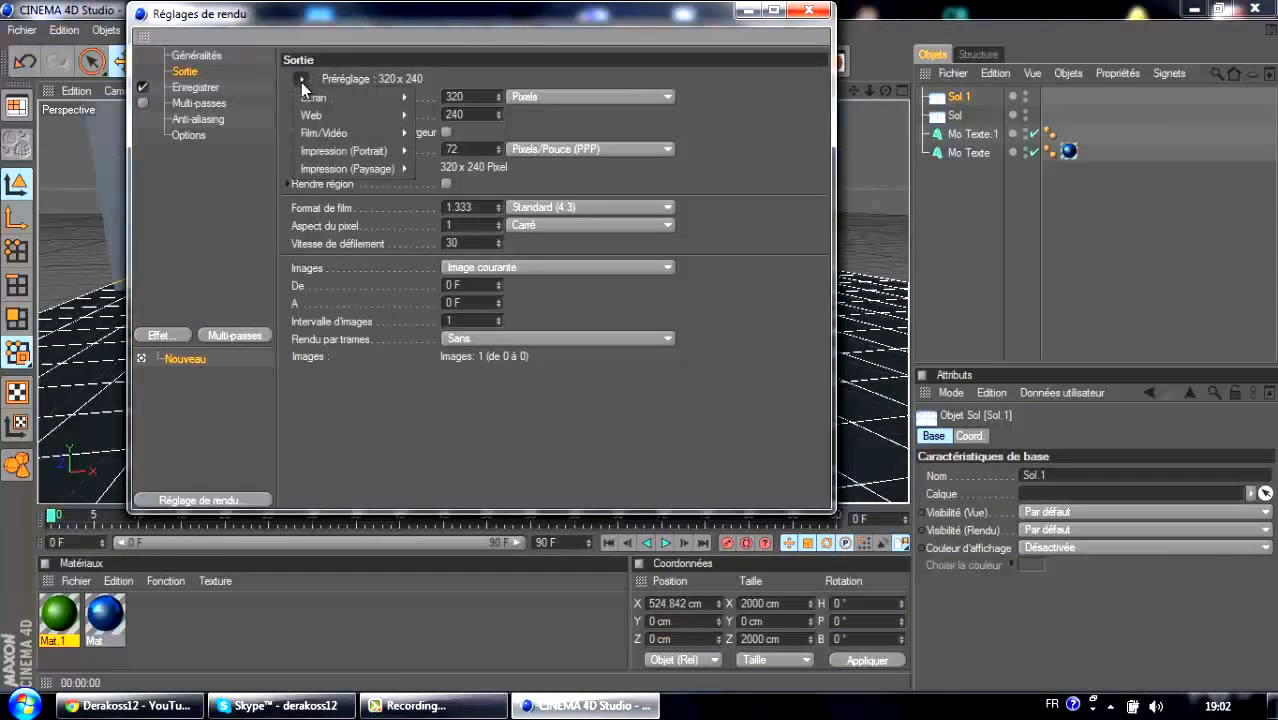
mouse_move(342, 100)
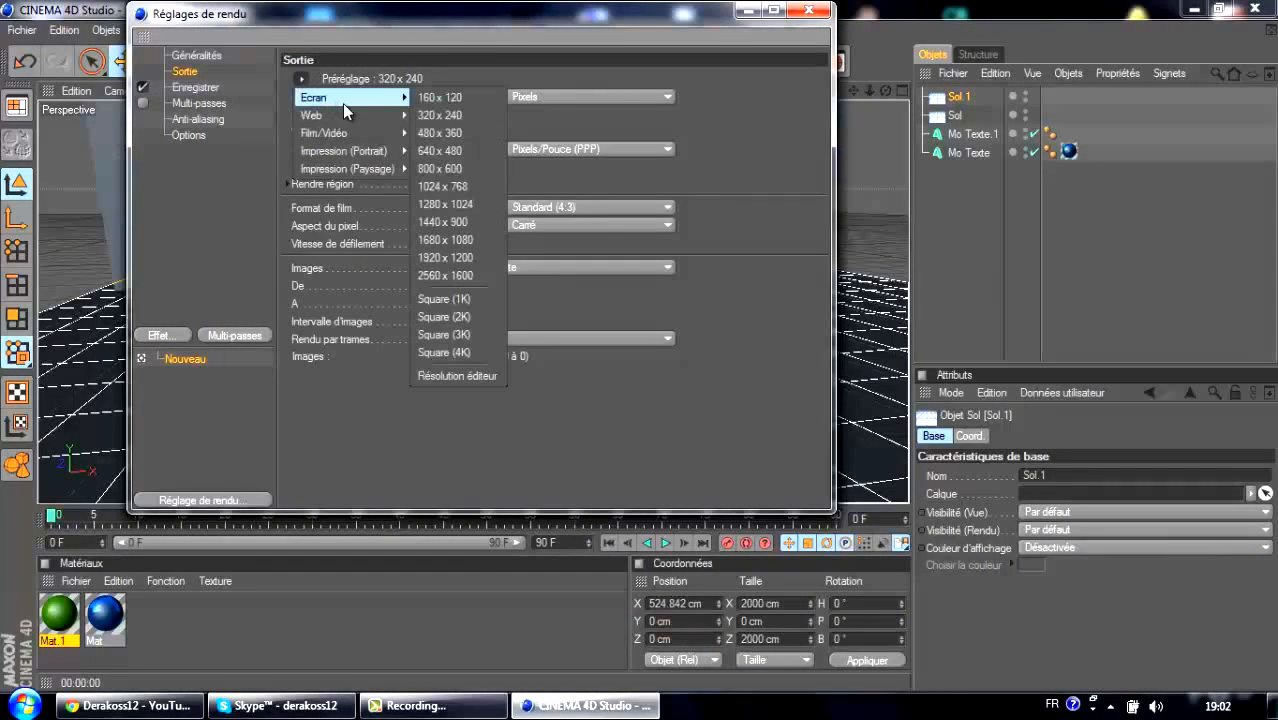
click(454, 225)
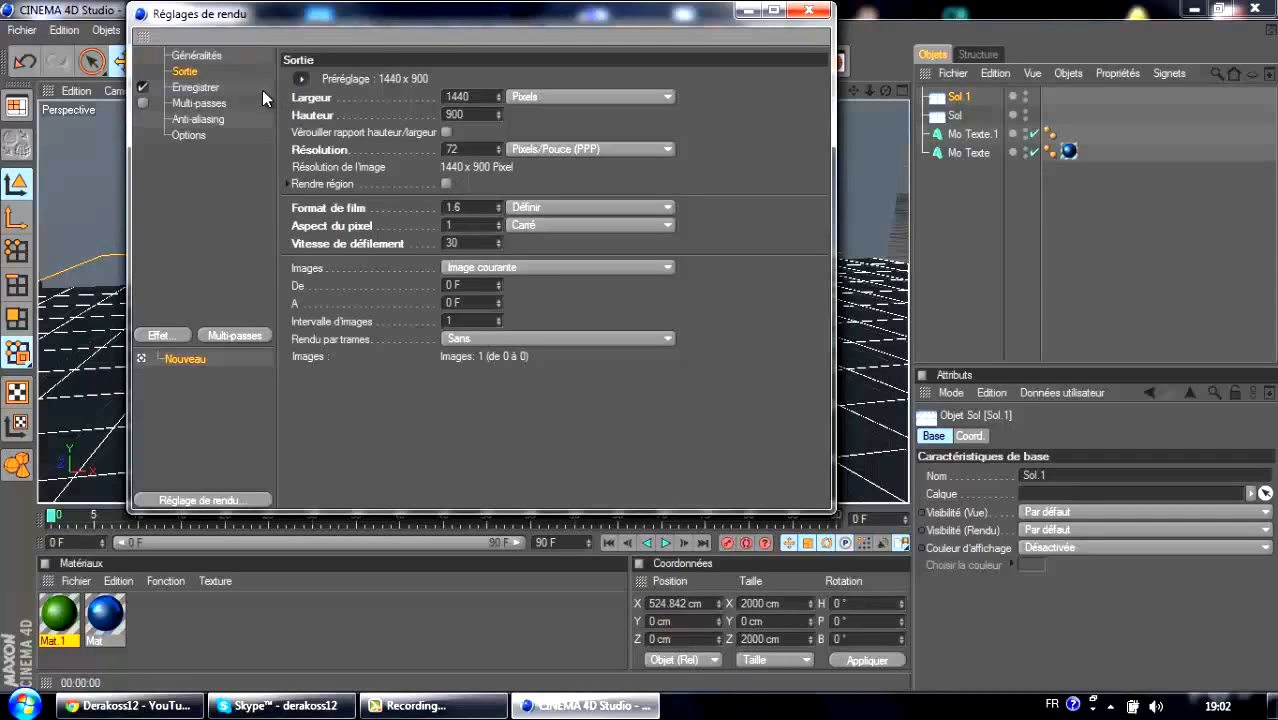
click(522, 268)
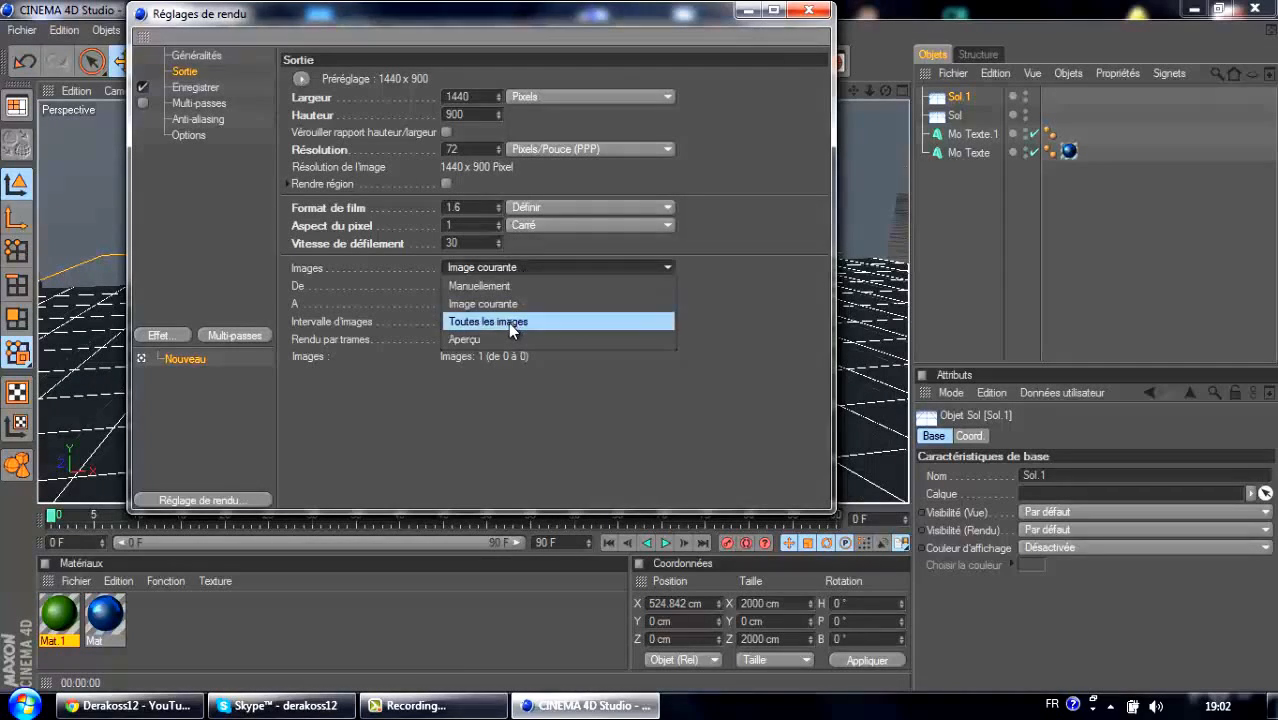
click(508, 322)
Step: Set the render's save path to a file named tuto on the Desktop (Bureau)
click(222, 88)
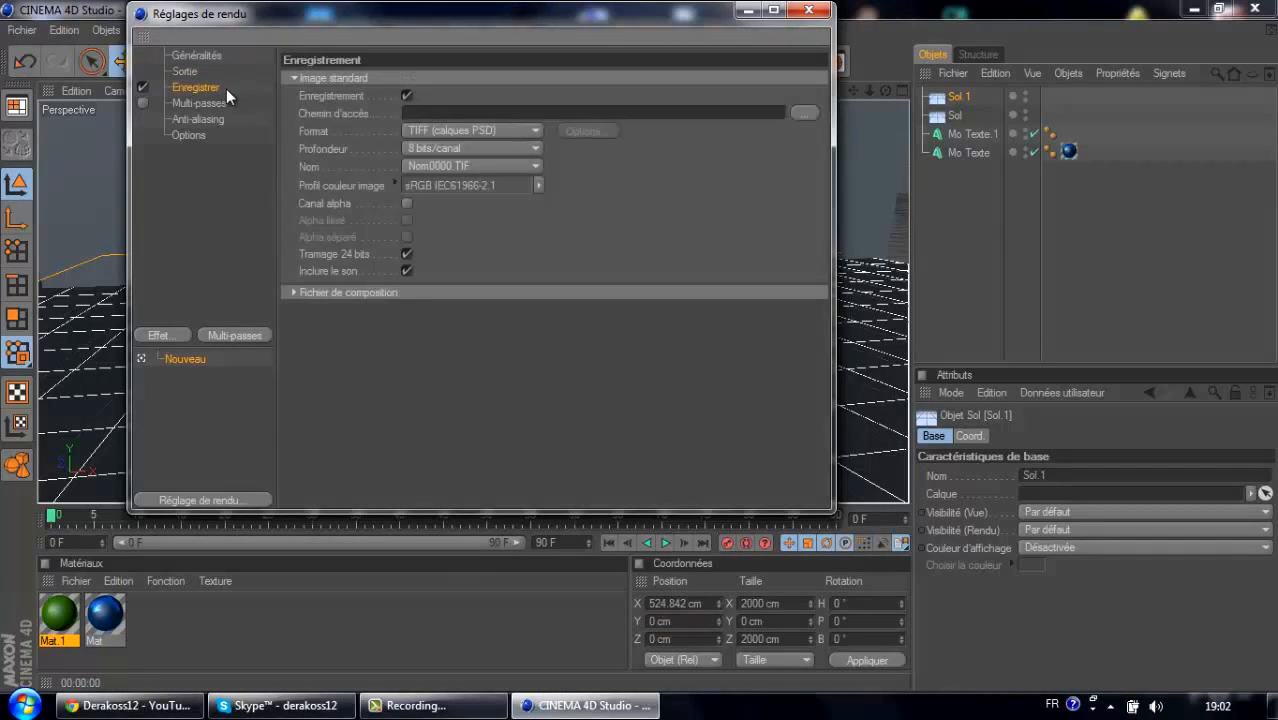
click(809, 118)
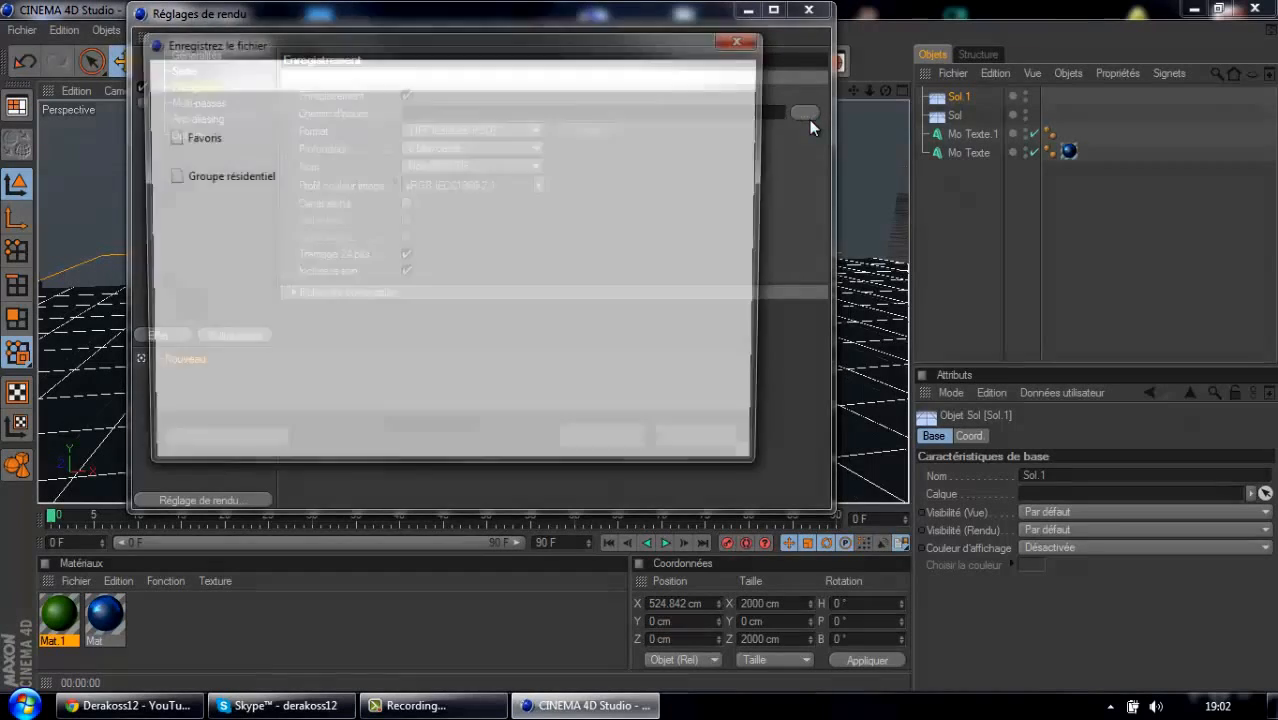
click(252, 160)
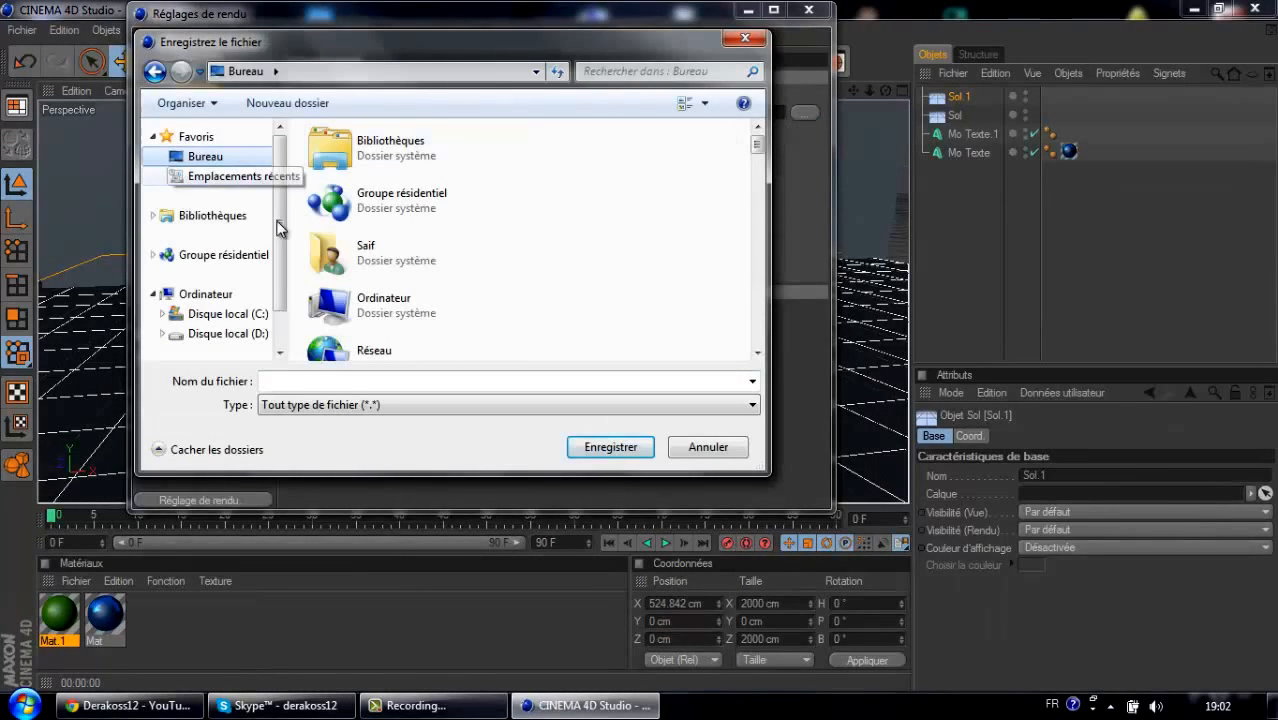
click(342, 380)
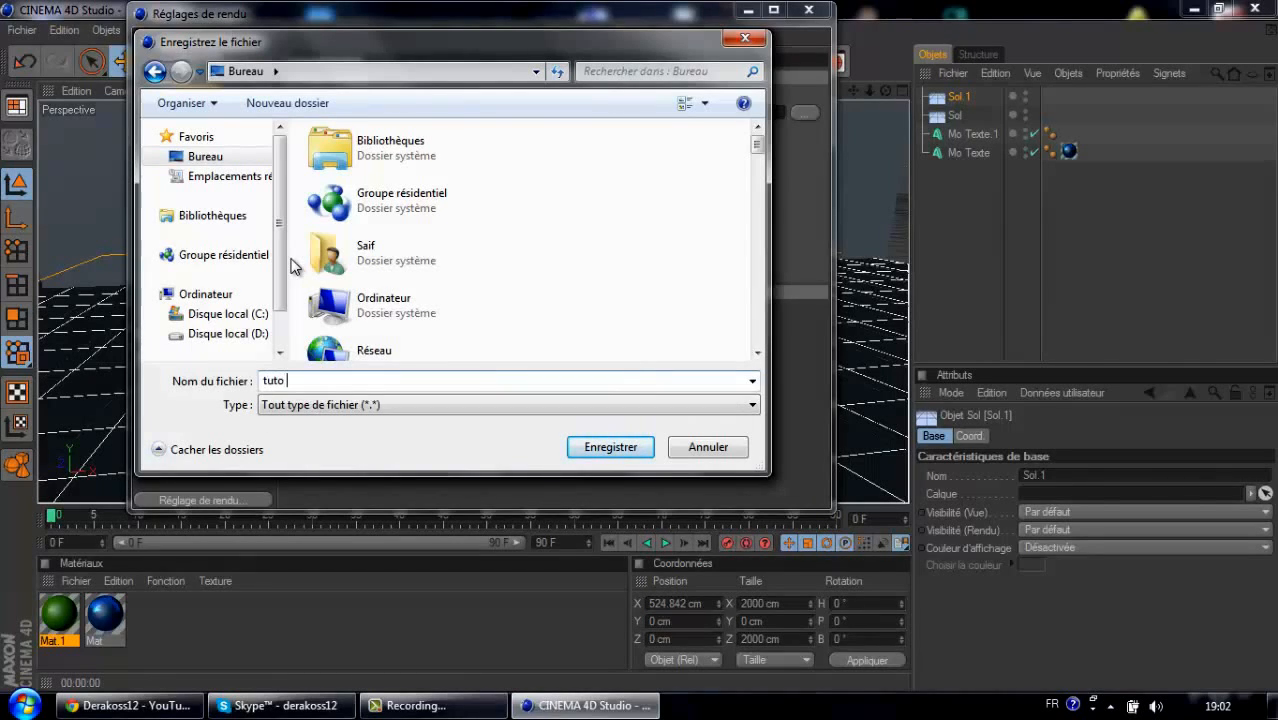
key(Return)
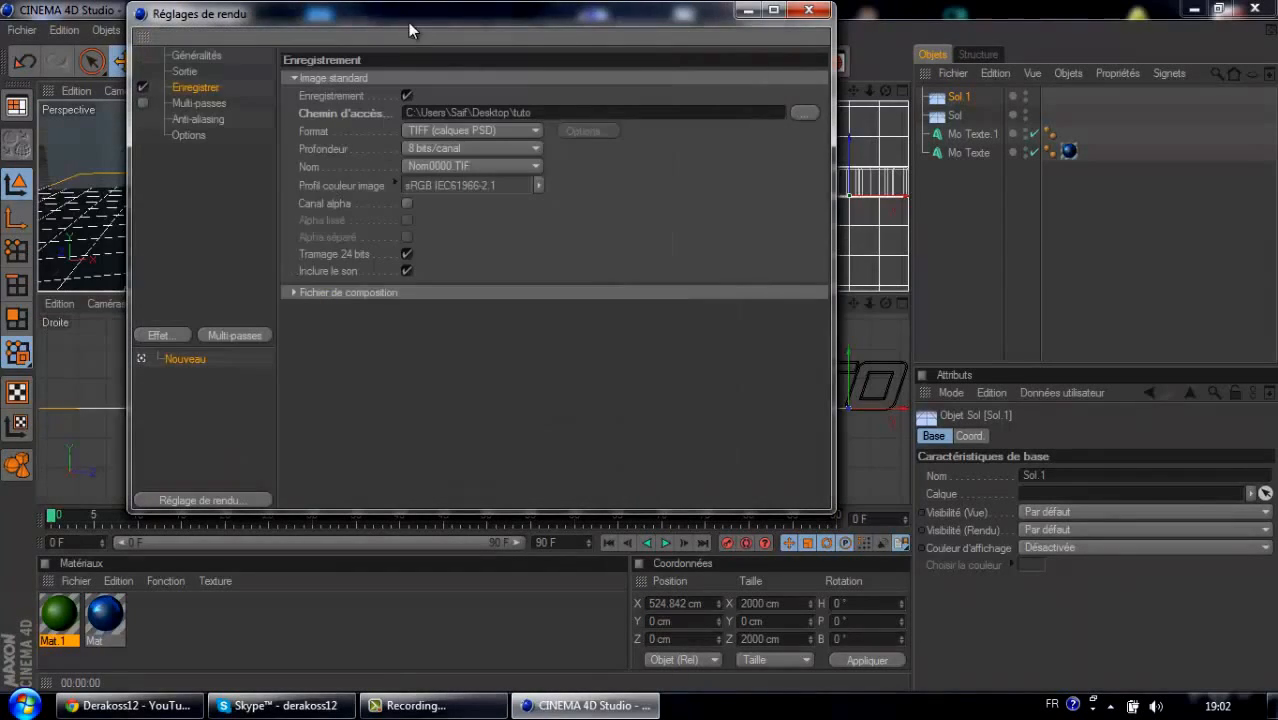
Step: Set the saved image format to PNG and enable the alpha channel (Canal alpha)
drag(408, 22, 419, 66)
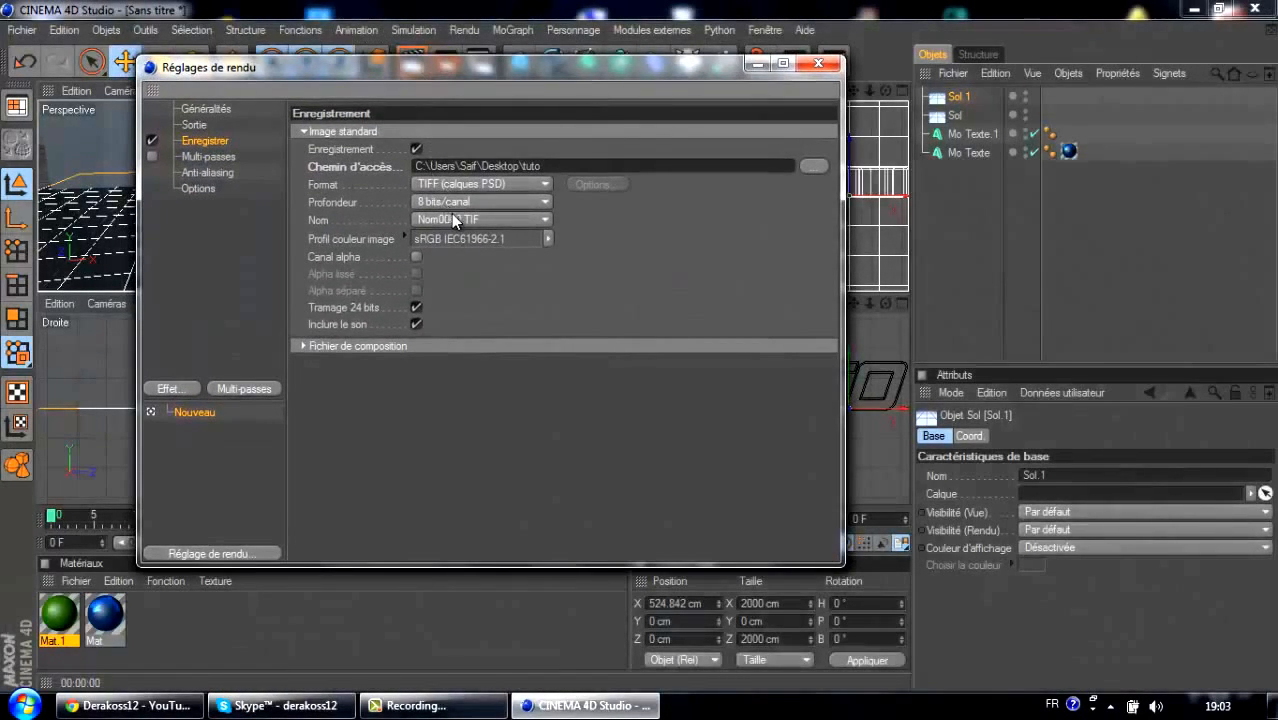
click(457, 183)
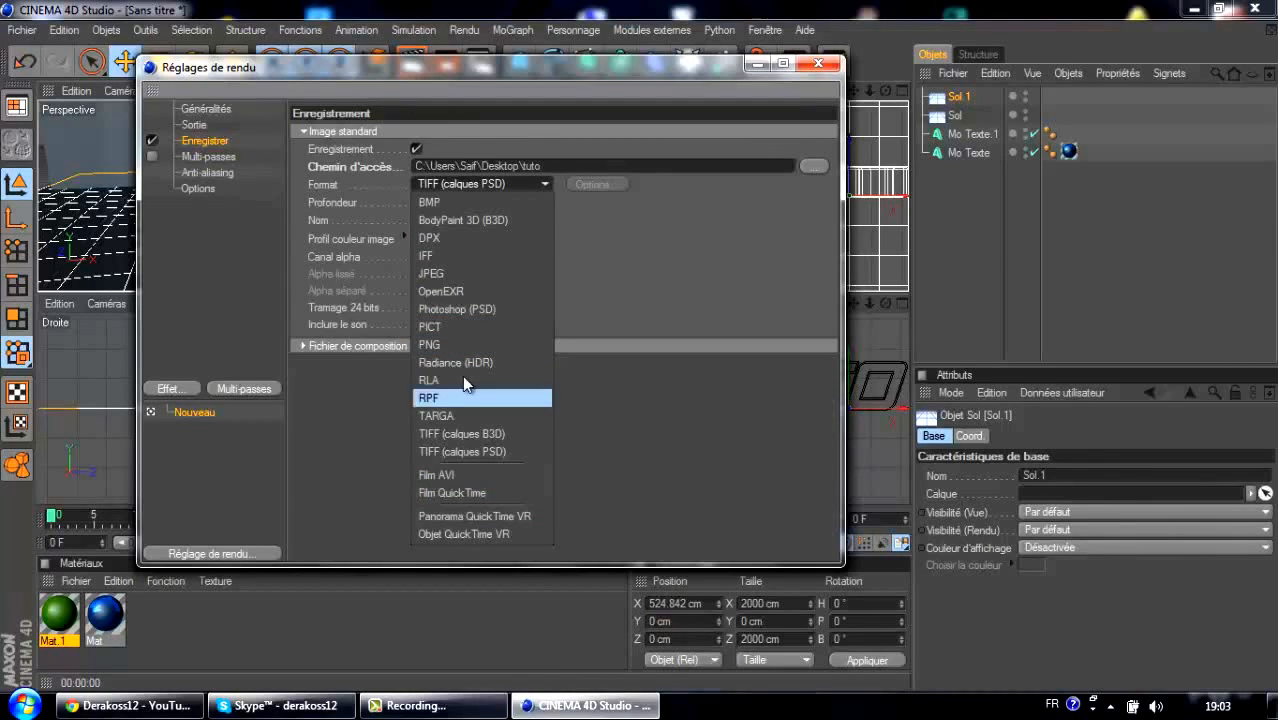
click(458, 344)
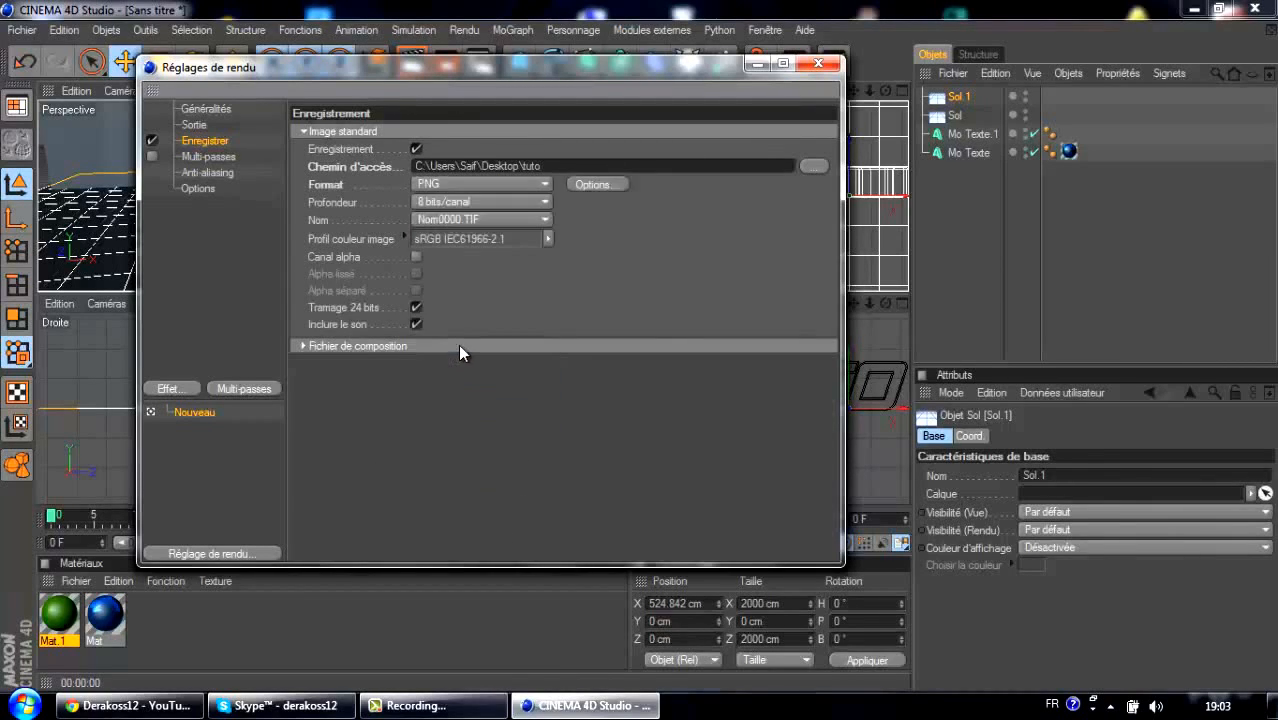
click(416, 258)
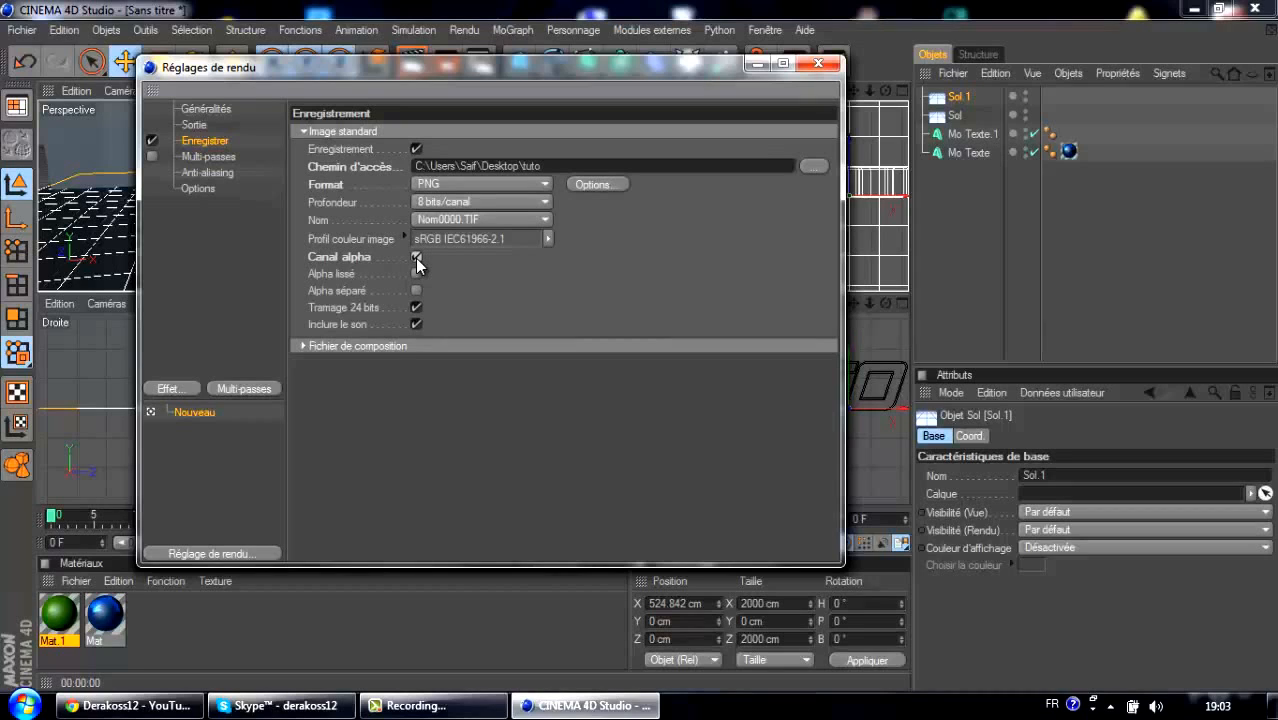
Step: Set the render anti-aliasing to Au mieux with a minimum level of 2x2 and close the render settings
click(241, 161)
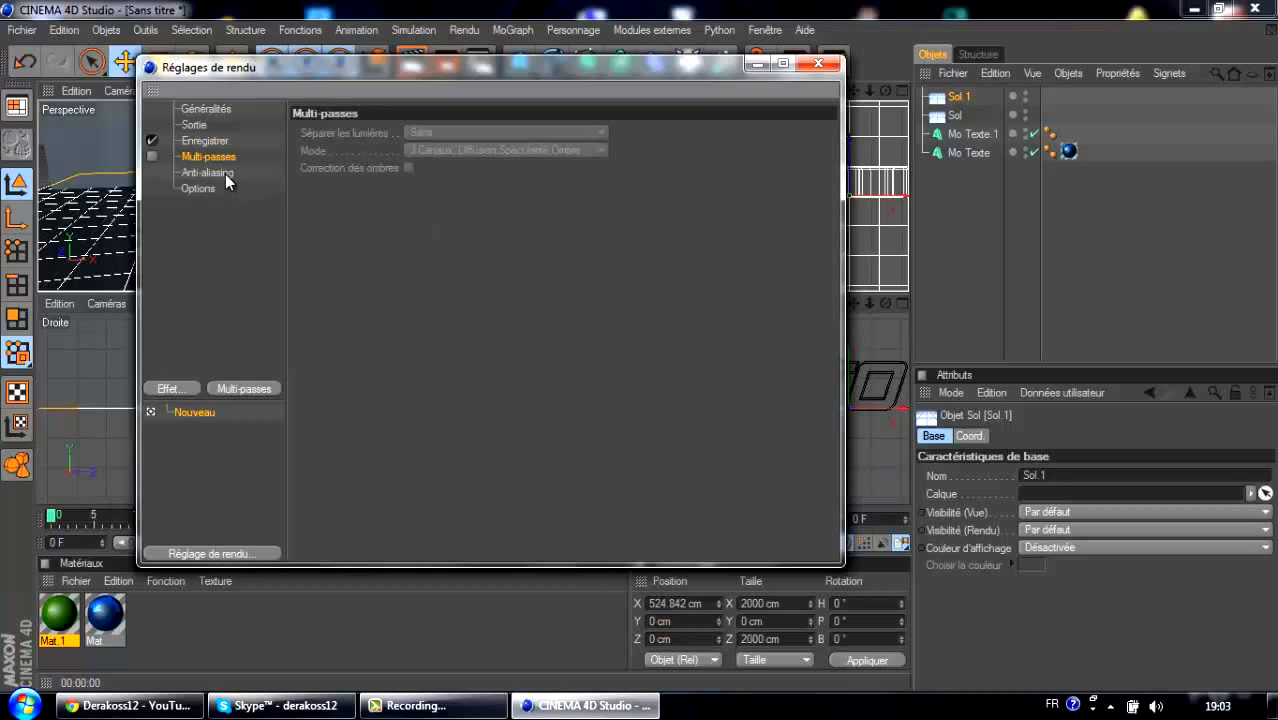
click(224, 173)
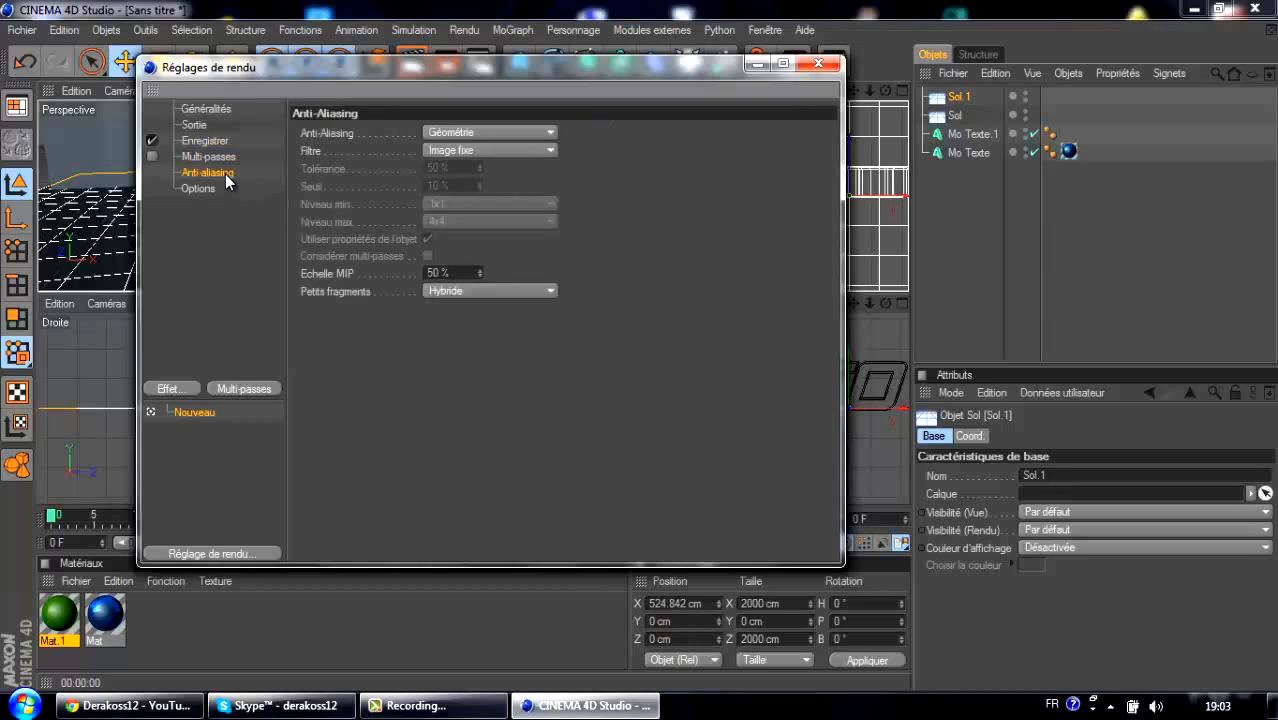
click(446, 136)
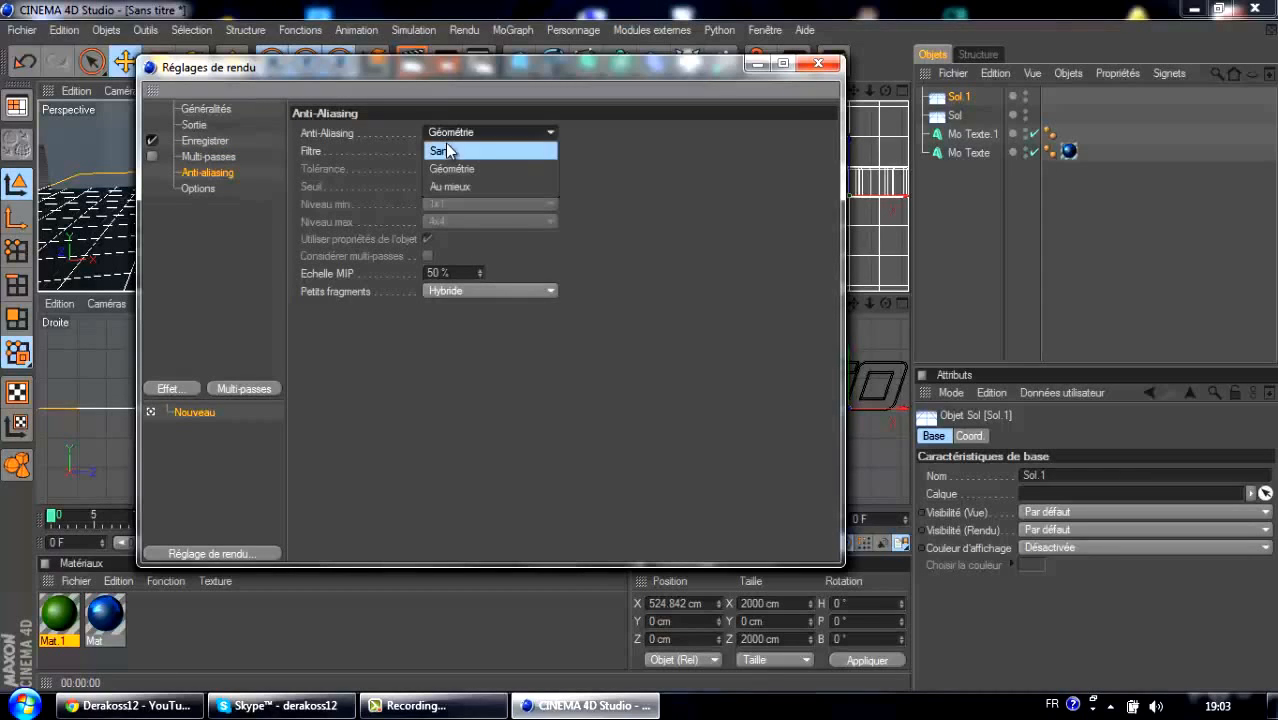
click(446, 187)
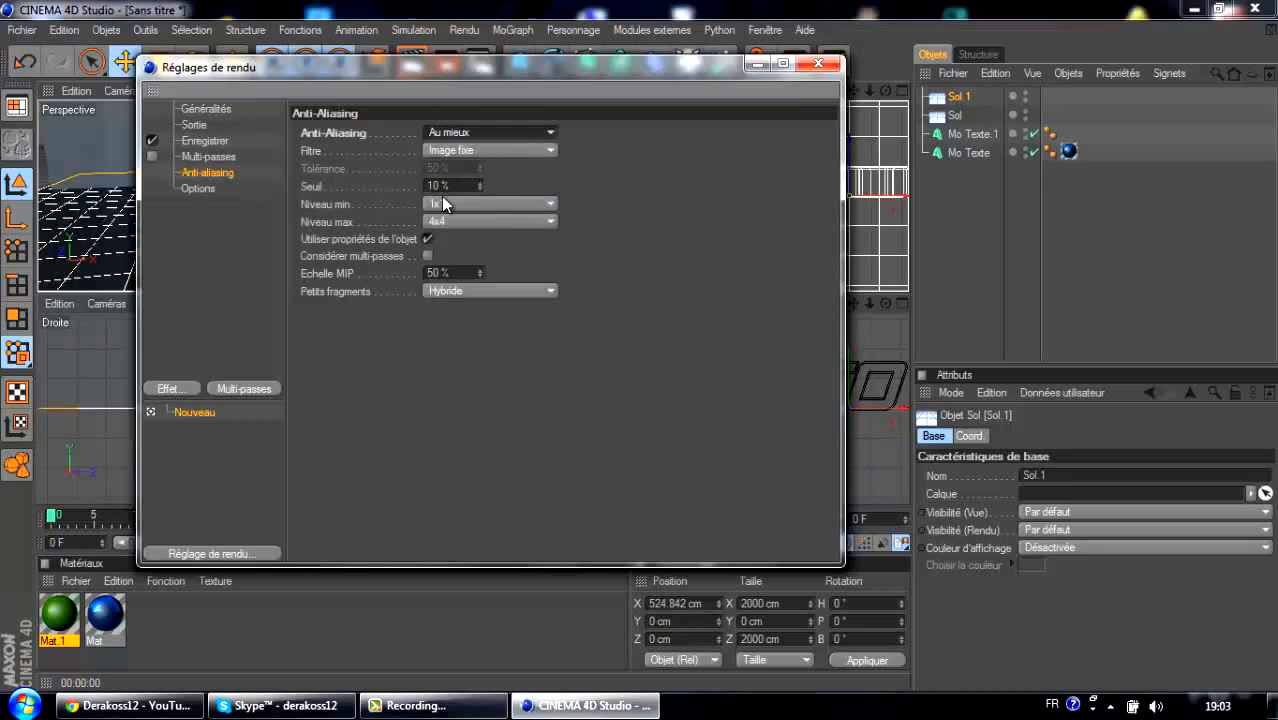
click(465, 205)
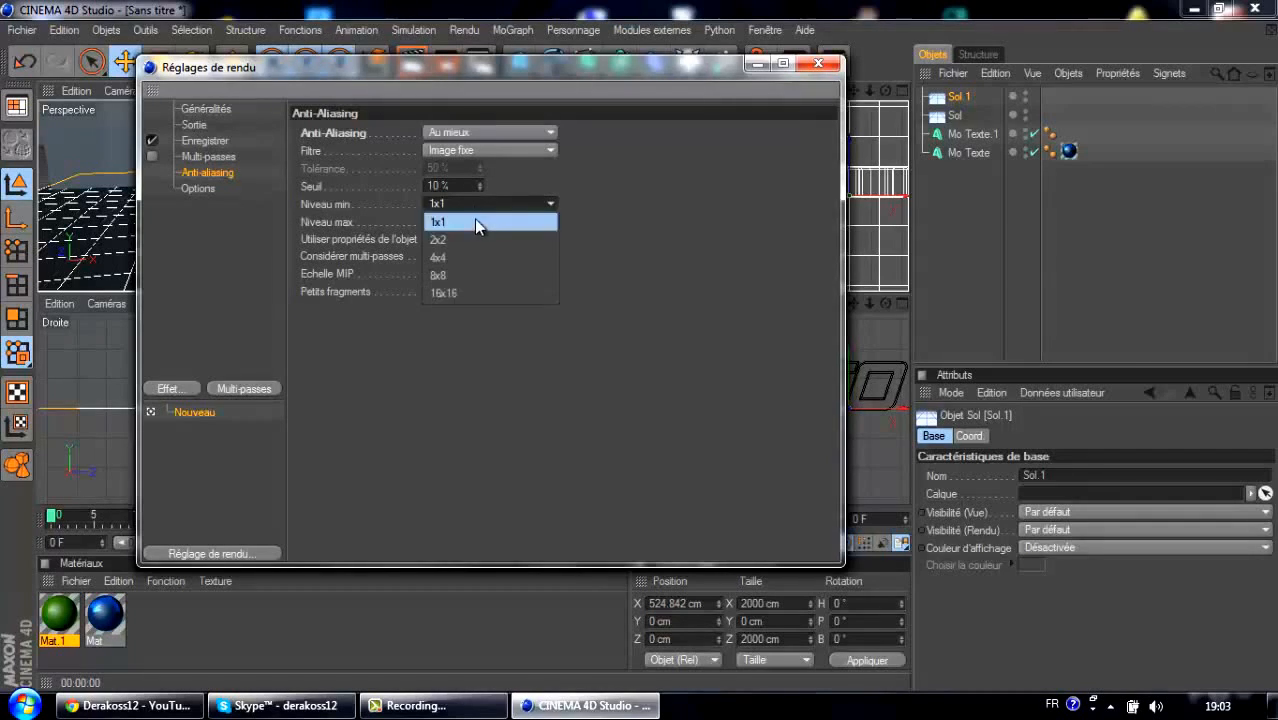
click(479, 237)
click(820, 63)
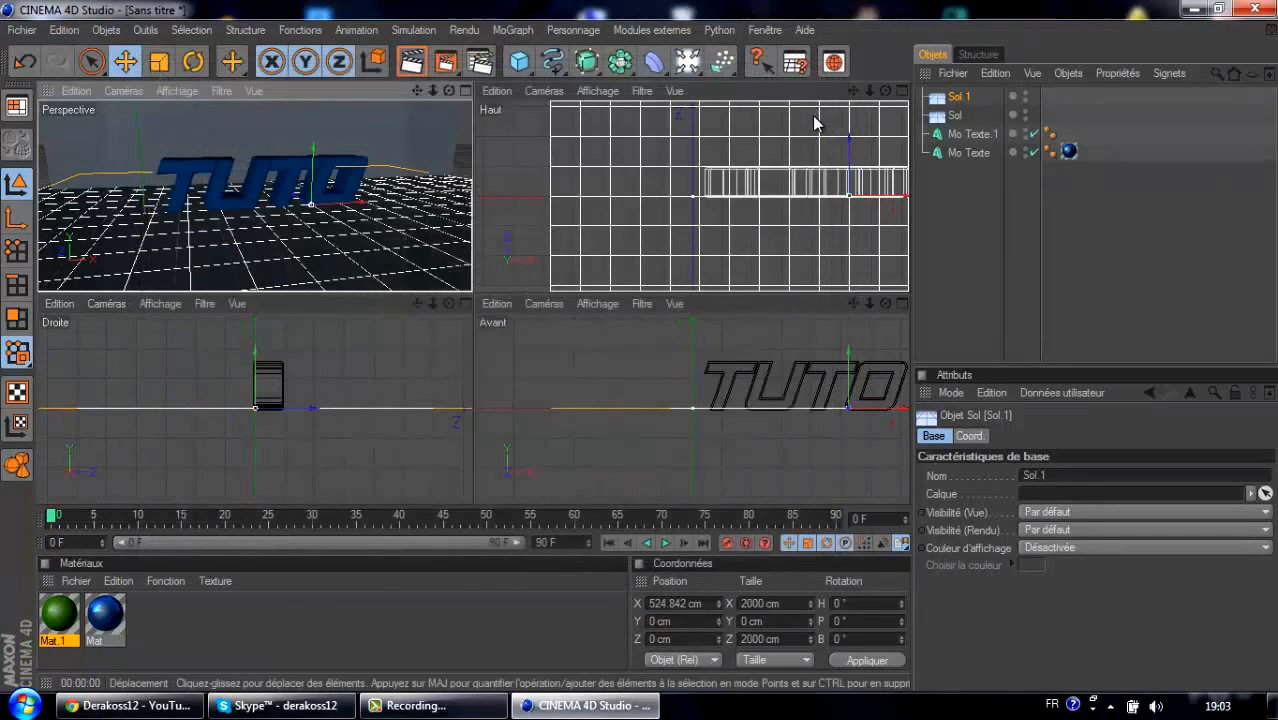
Step: Maximise the Perspective view and render the scene to the Visualiseur
click(465, 90)
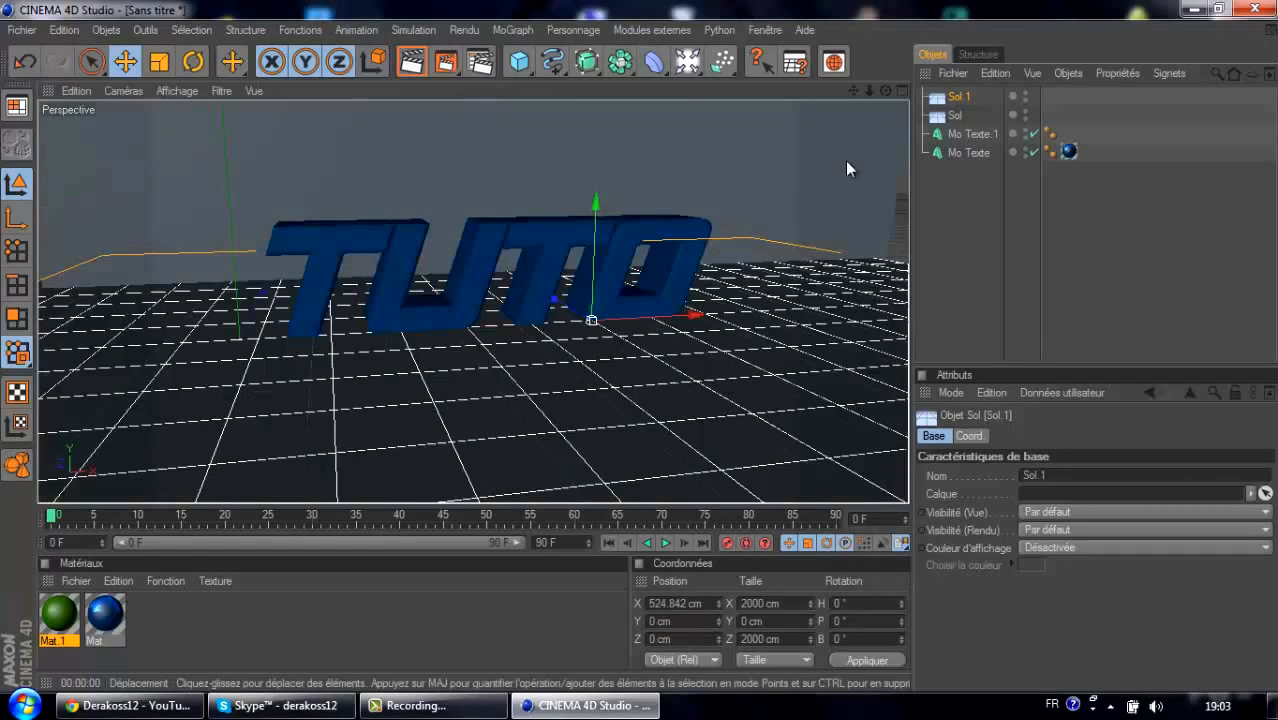
middle_click(798, 178)
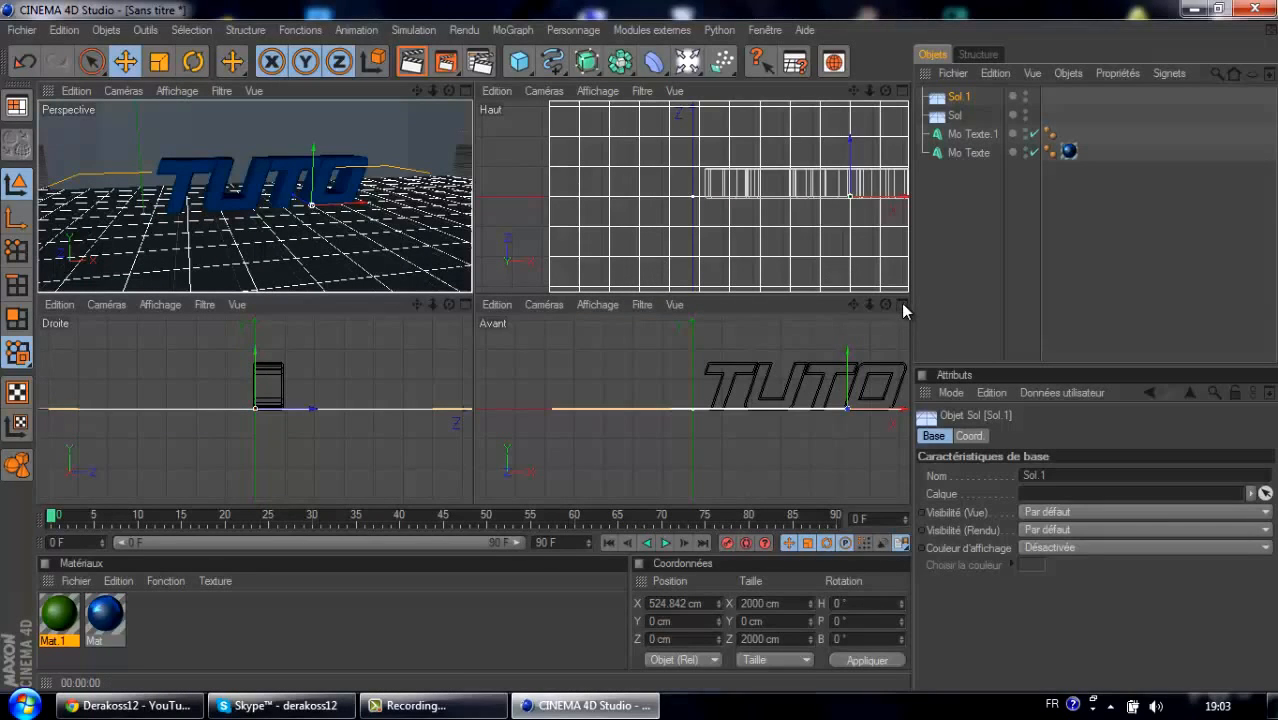
click(466, 91)
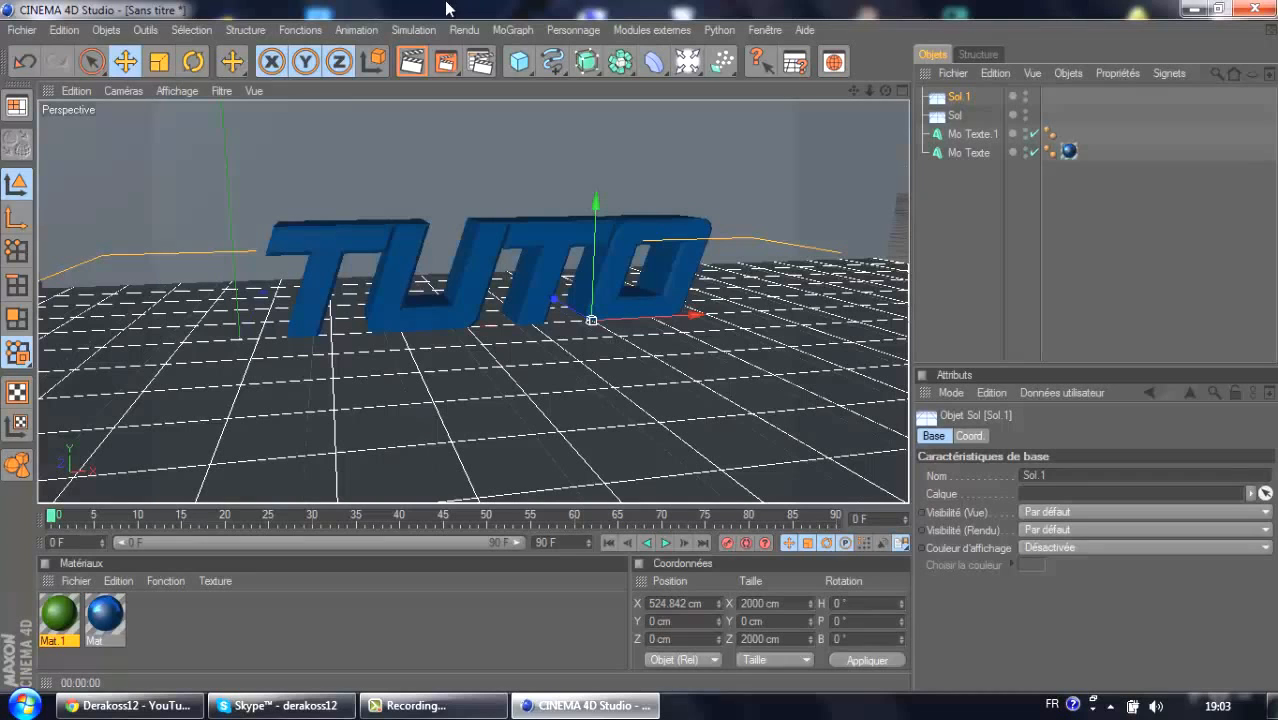
click(448, 62)
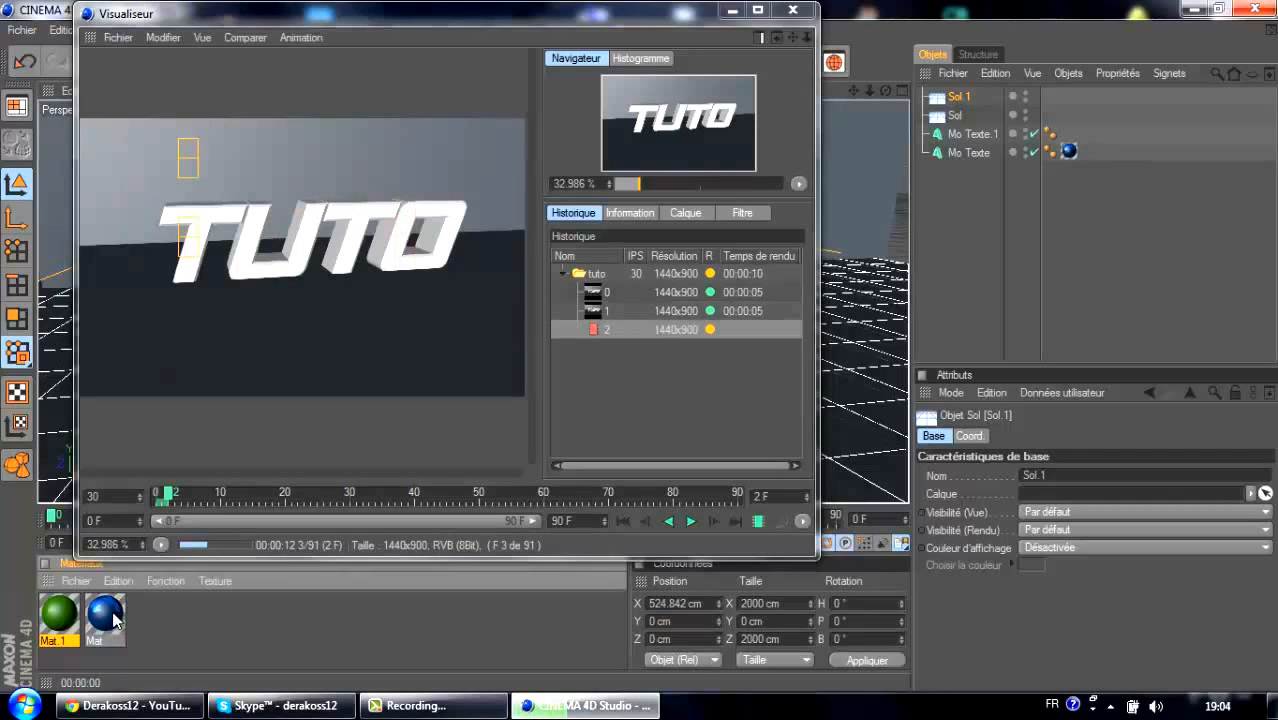
Step: Apply the blue material to Mo Texte.1, then stop the running render and restart it in the Visualiseur
ctrl+drag(980, 170, 970, 140)
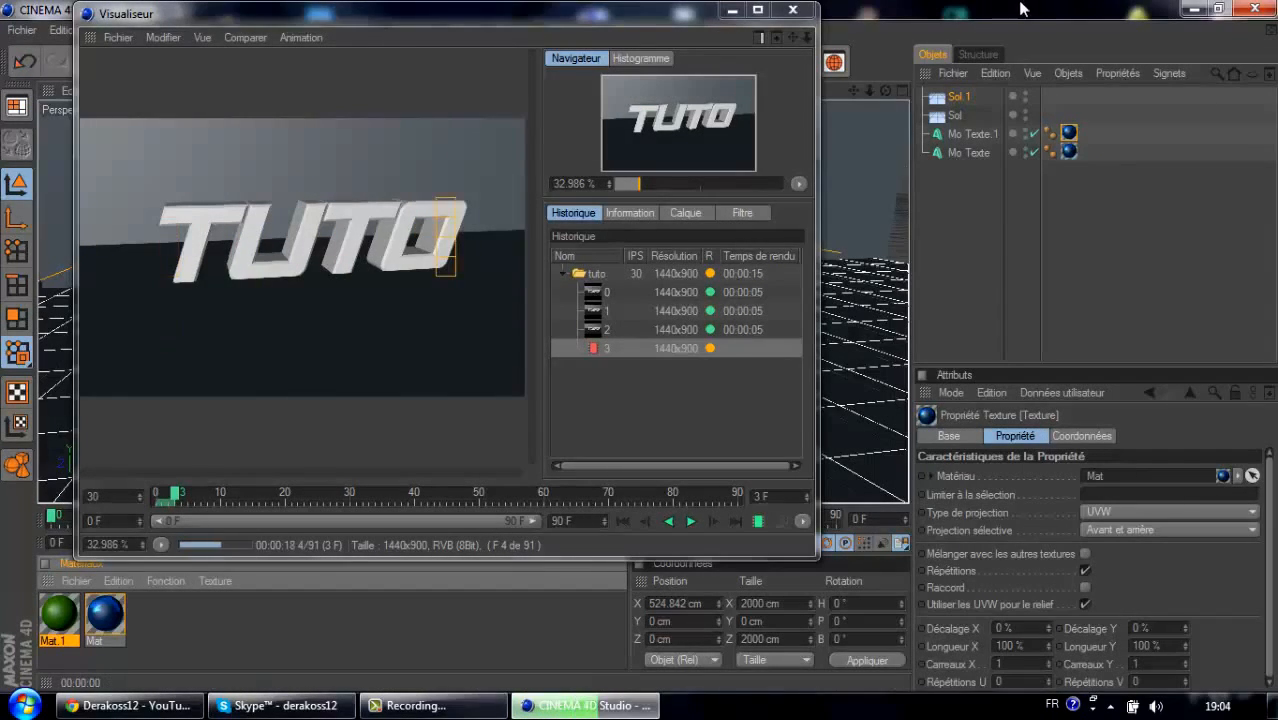
click(792, 10)
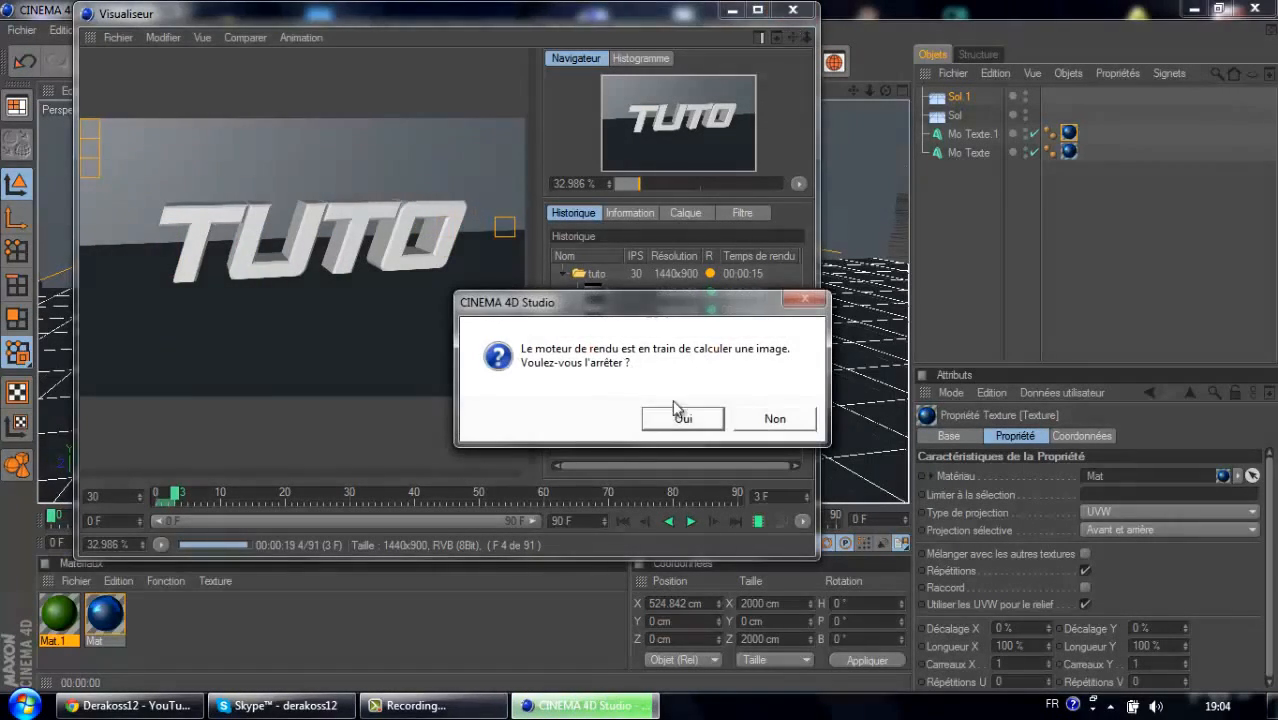
click(680, 417)
click(457, 68)
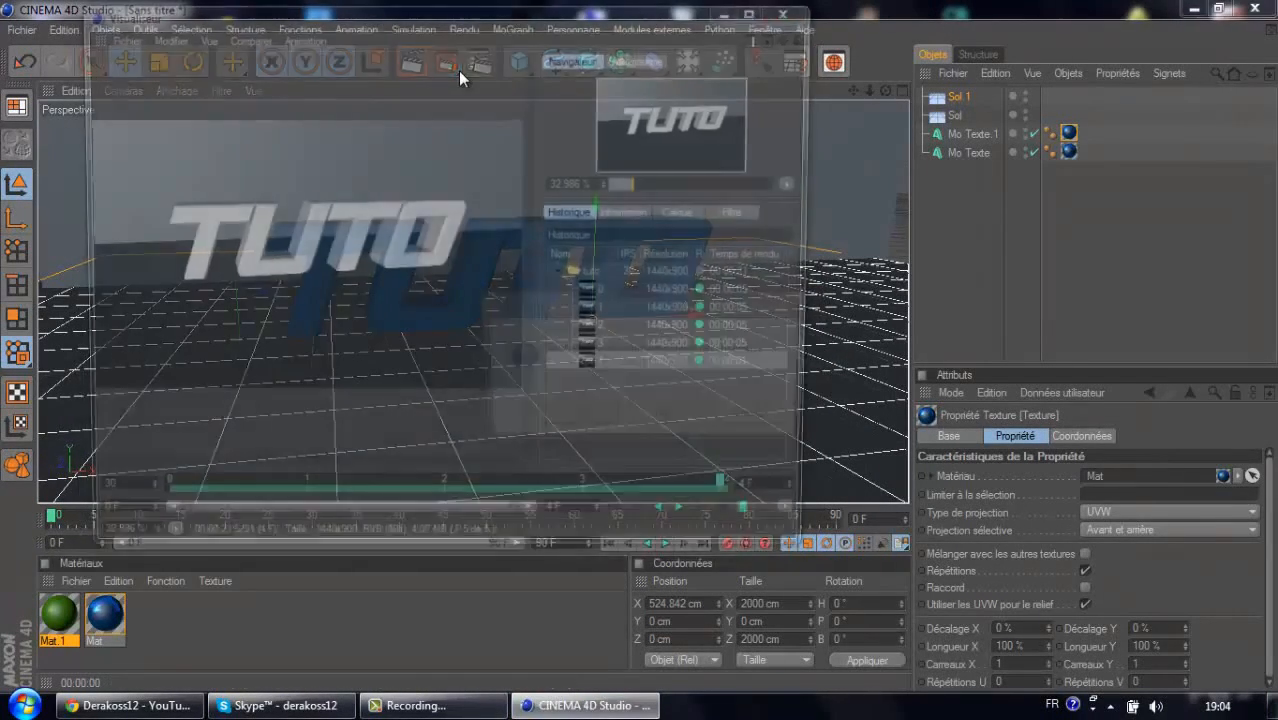
click(571, 419)
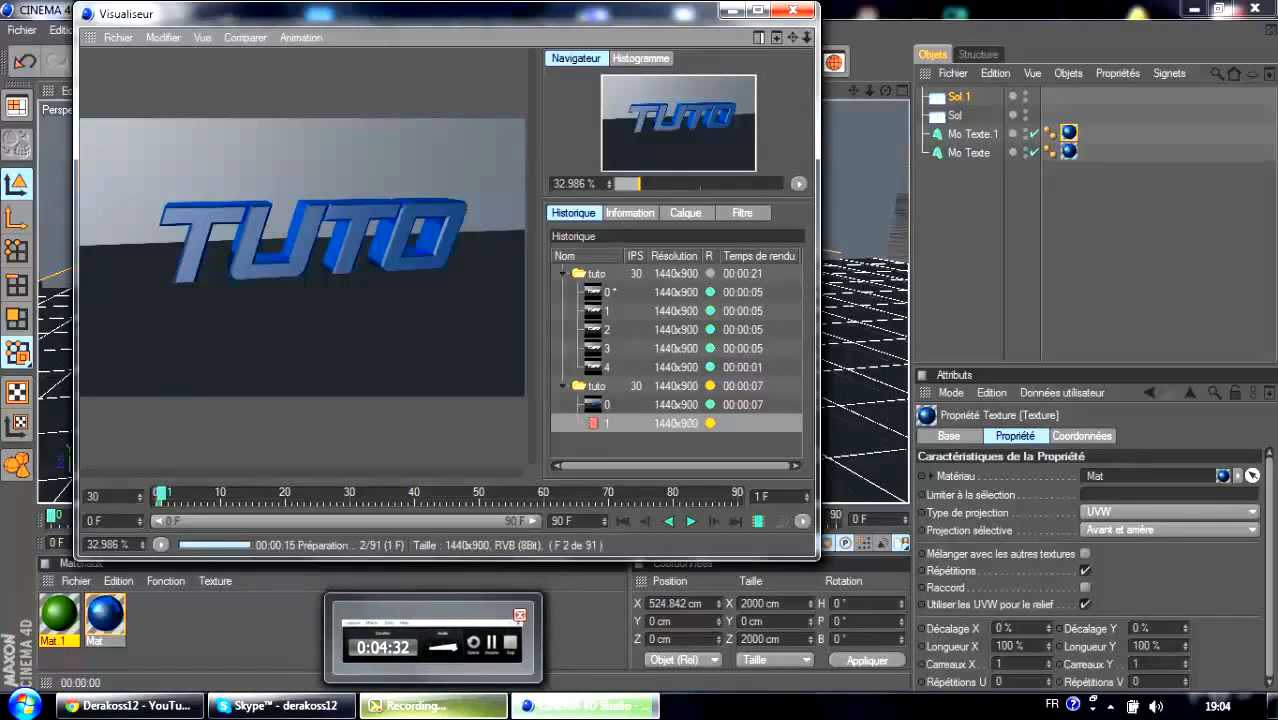
click(432, 705)
click(1188, 620)
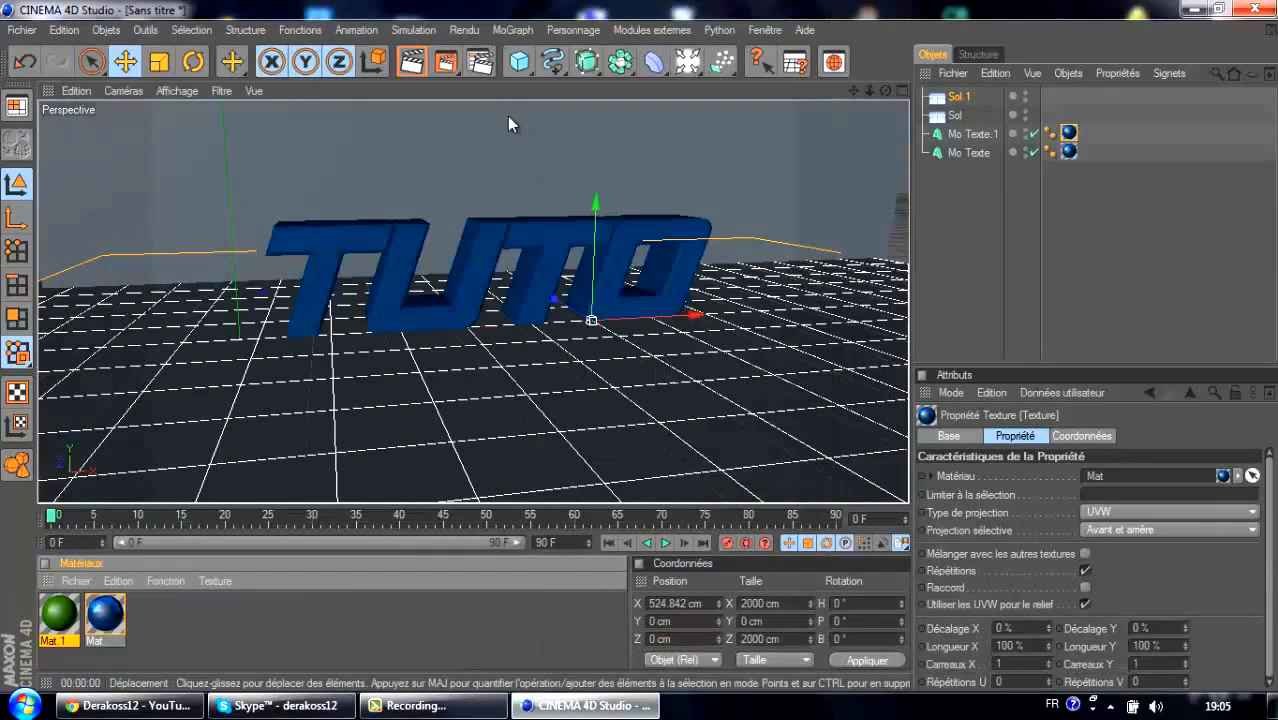
Step: Check the save and output pages of the render settings, keeping the Images range at Toutes les images
click(476, 64)
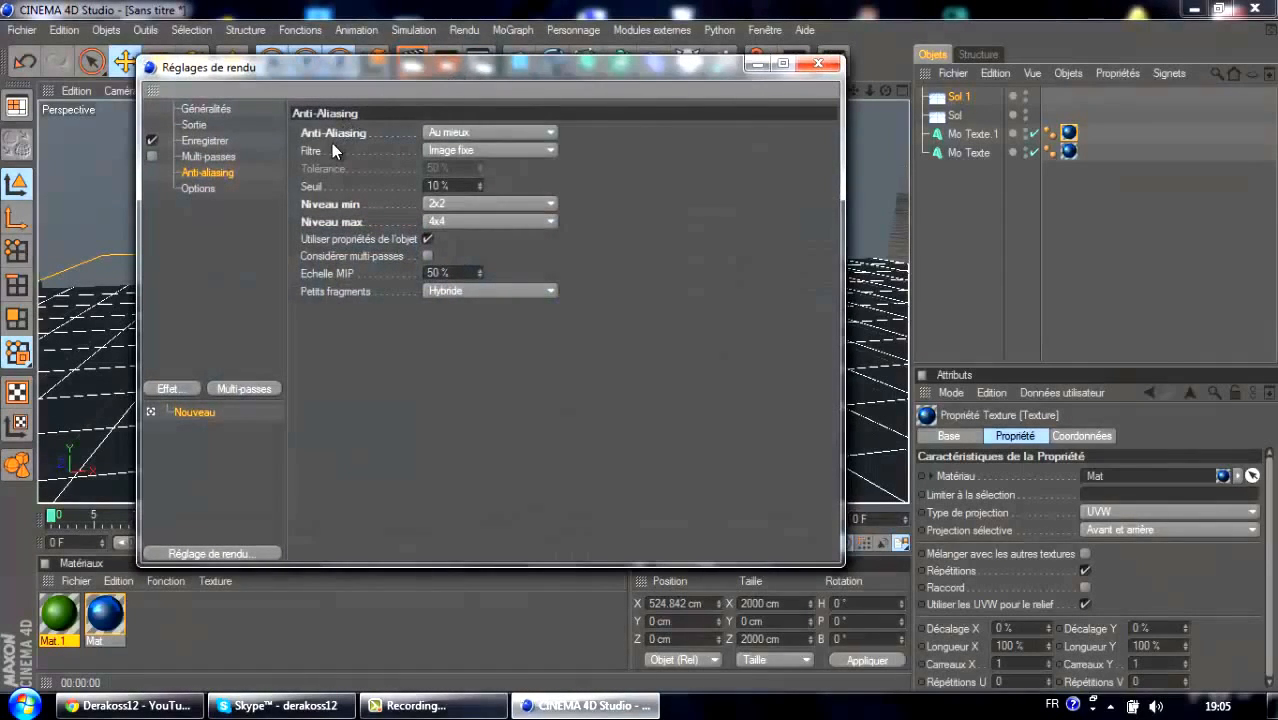
click(206, 141)
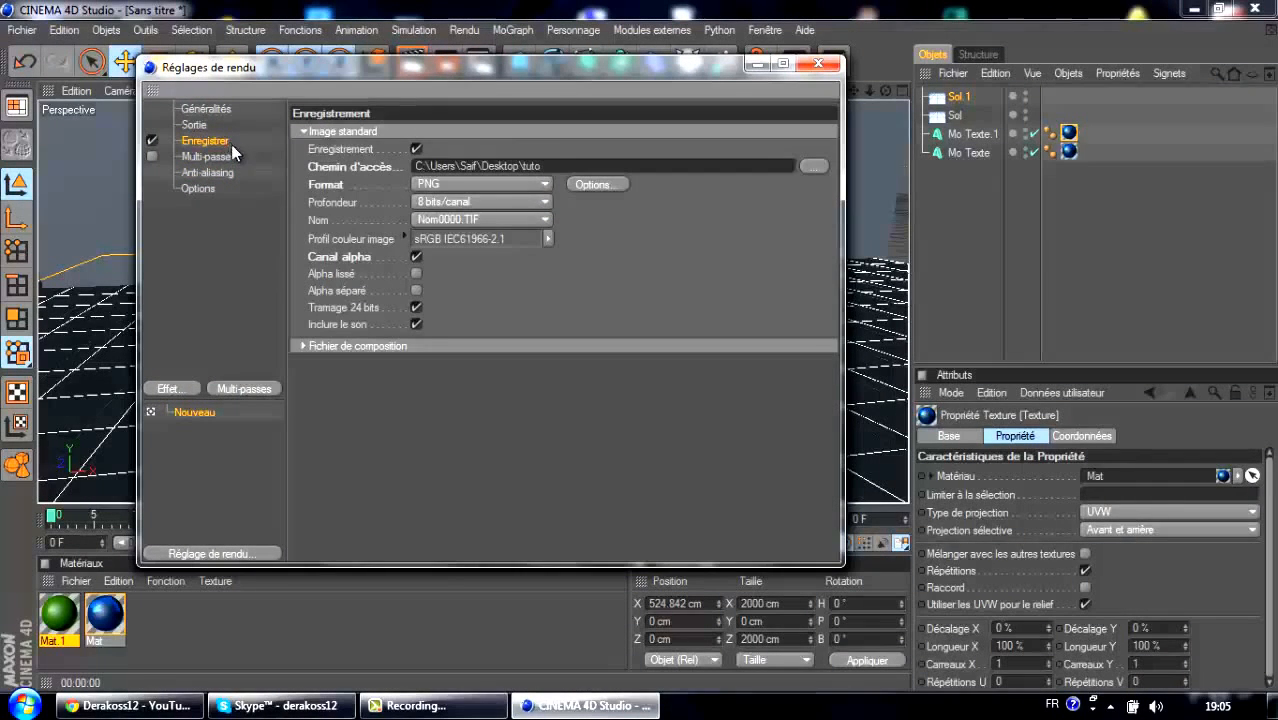
click(223, 123)
click(522, 321)
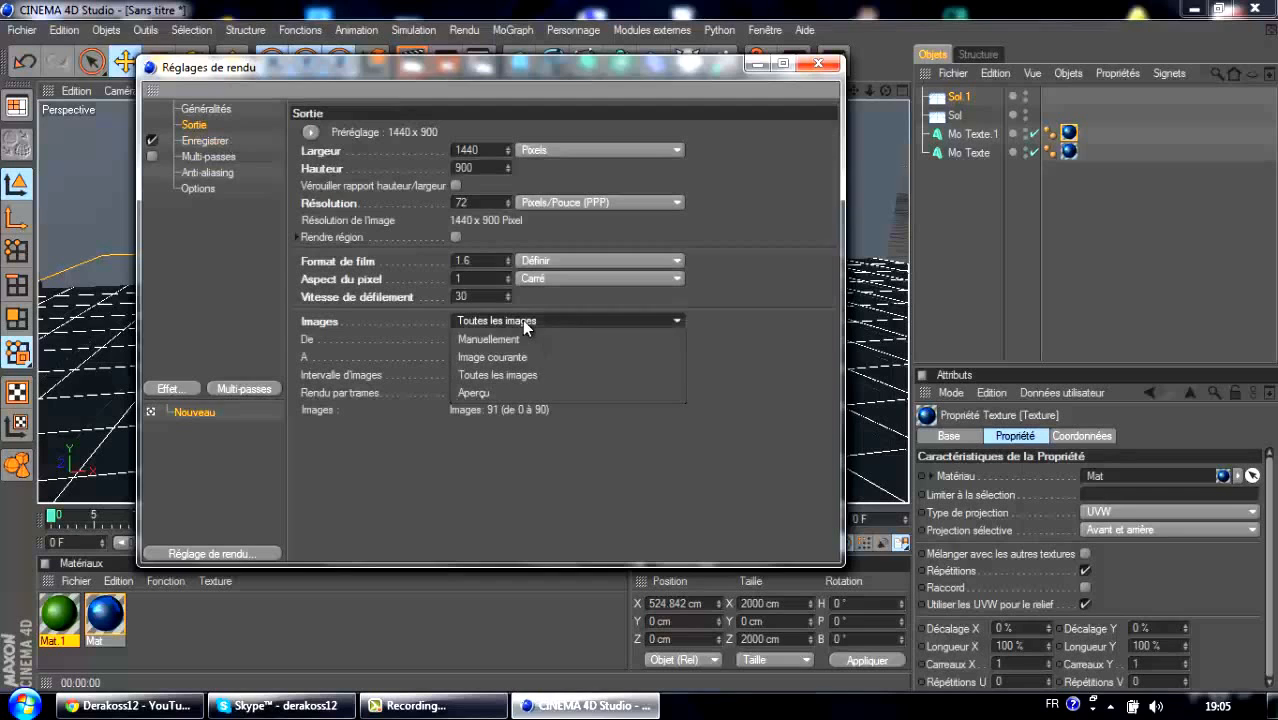
click(529, 376)
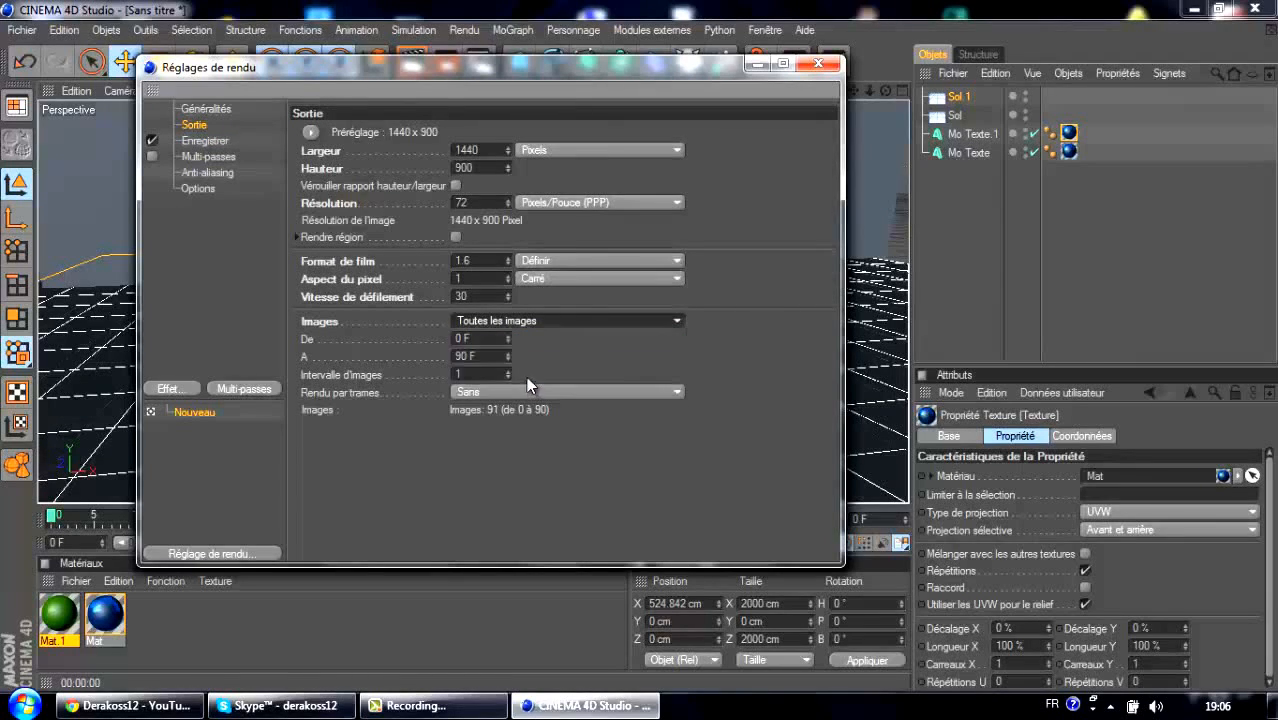
Step: Try Image courante as the Images range, return it to Toutes les images and close the render settings
click(522, 321)
click(520, 357)
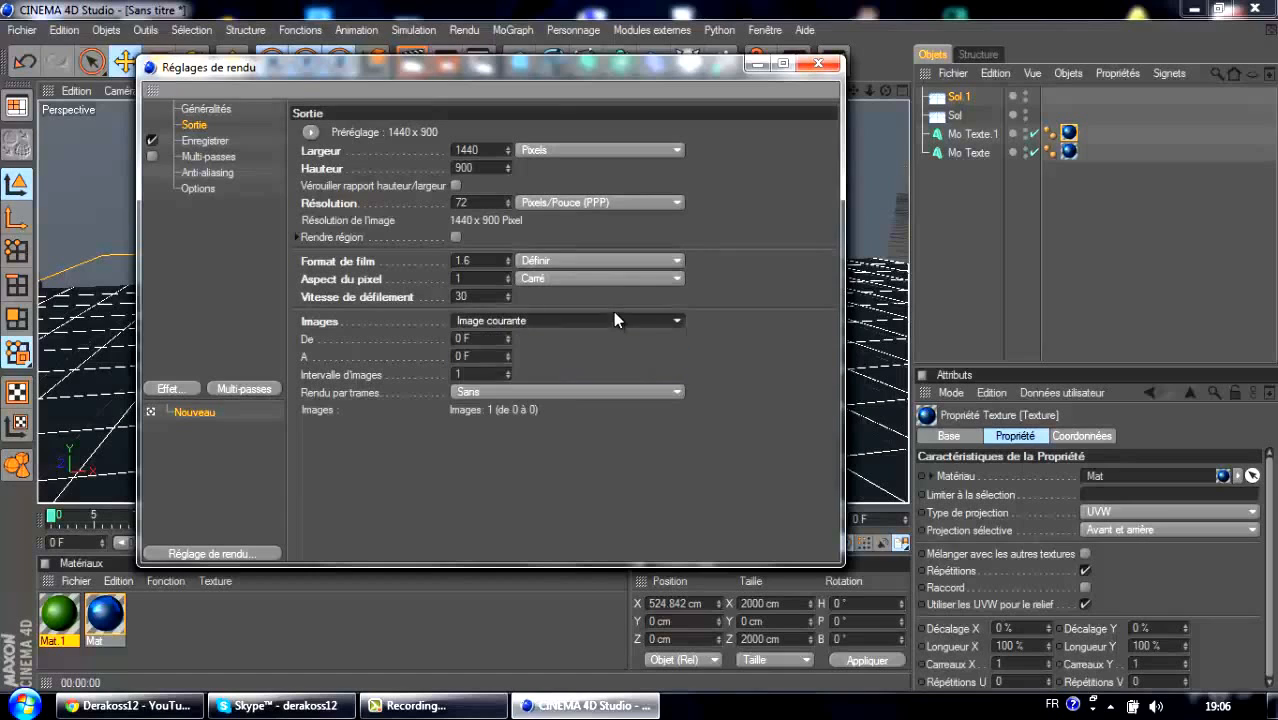
click(608, 321)
click(566, 372)
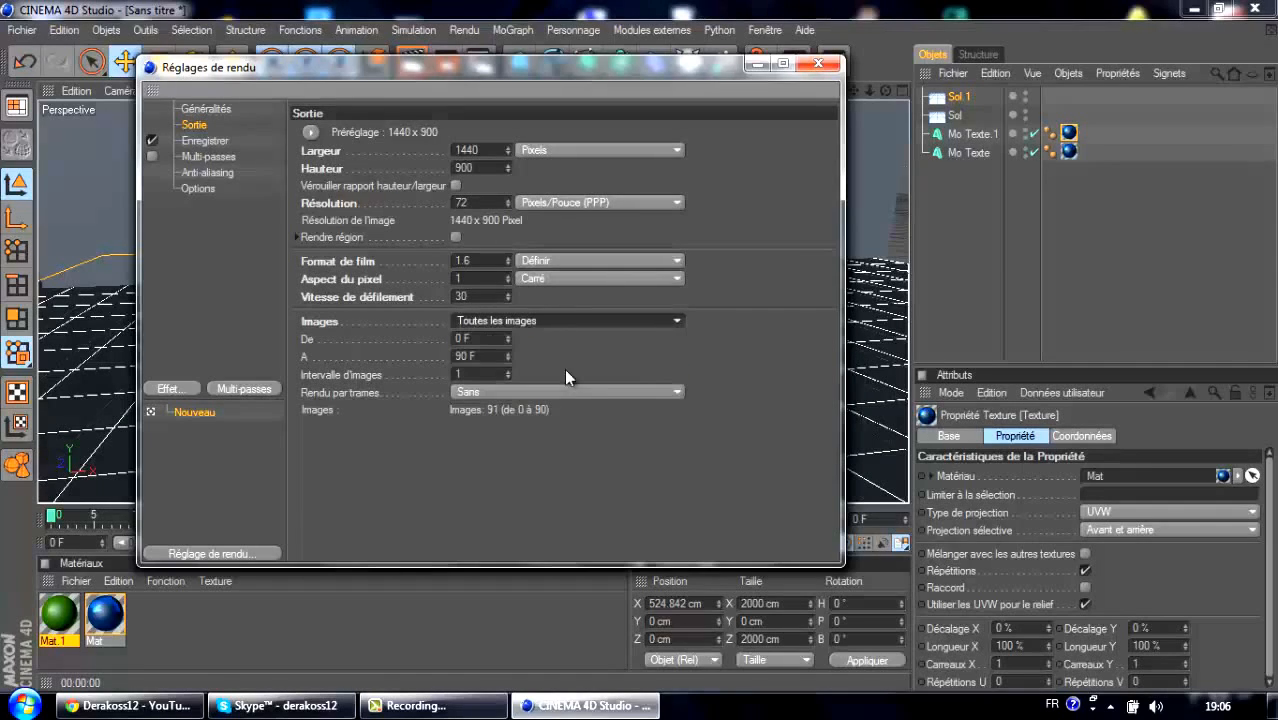
click(818, 63)
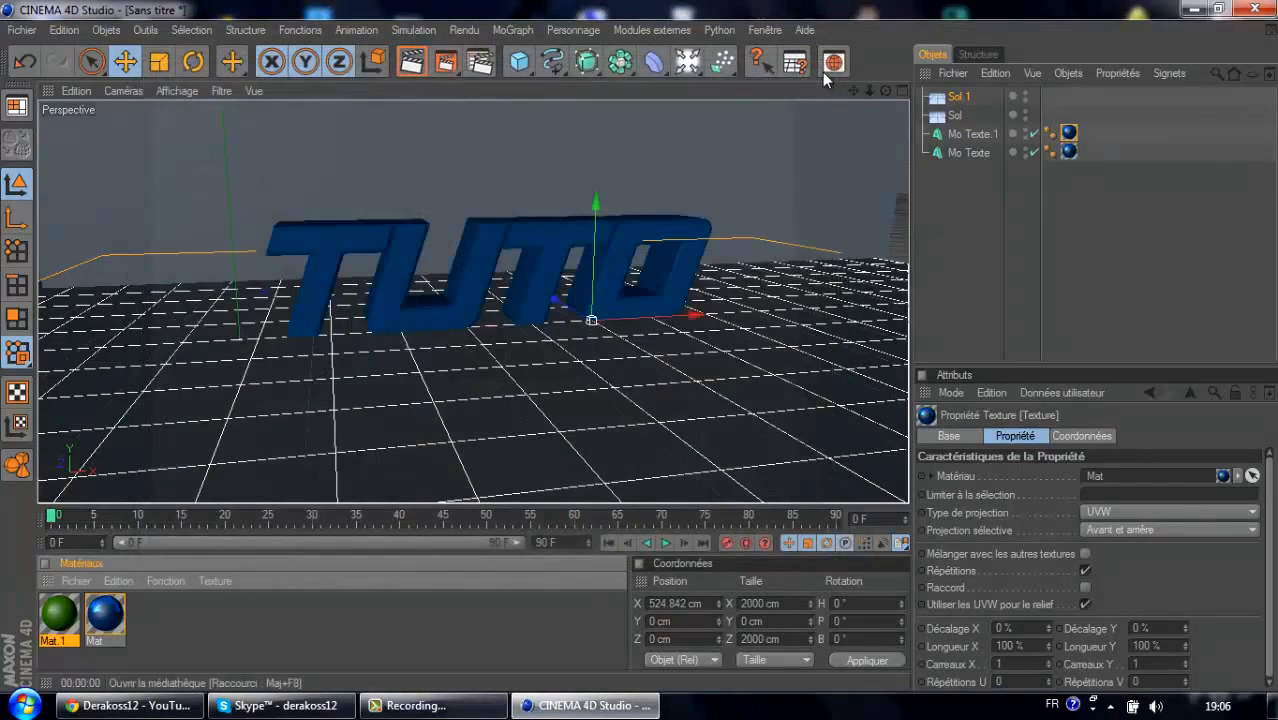
Step: Render the scene to the Visualiseur and check the saved tuto0000 image in the Windows photo viewer
click(454, 67)
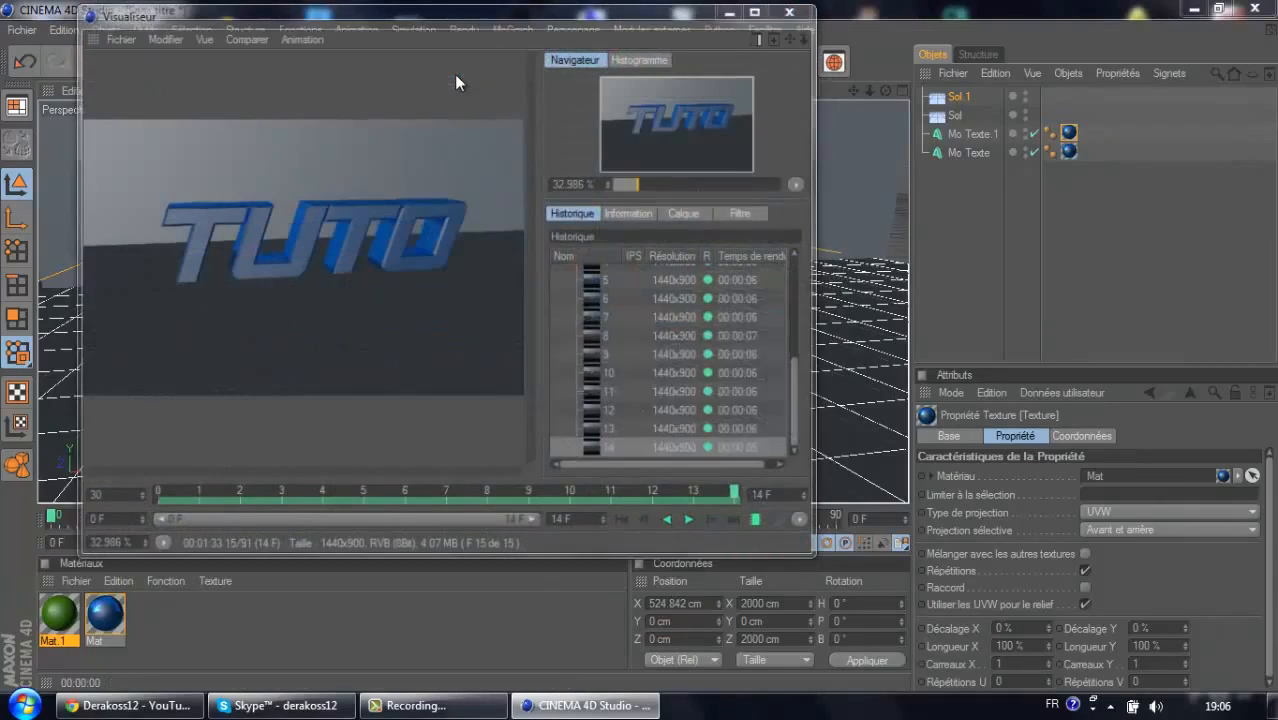
click(573, 418)
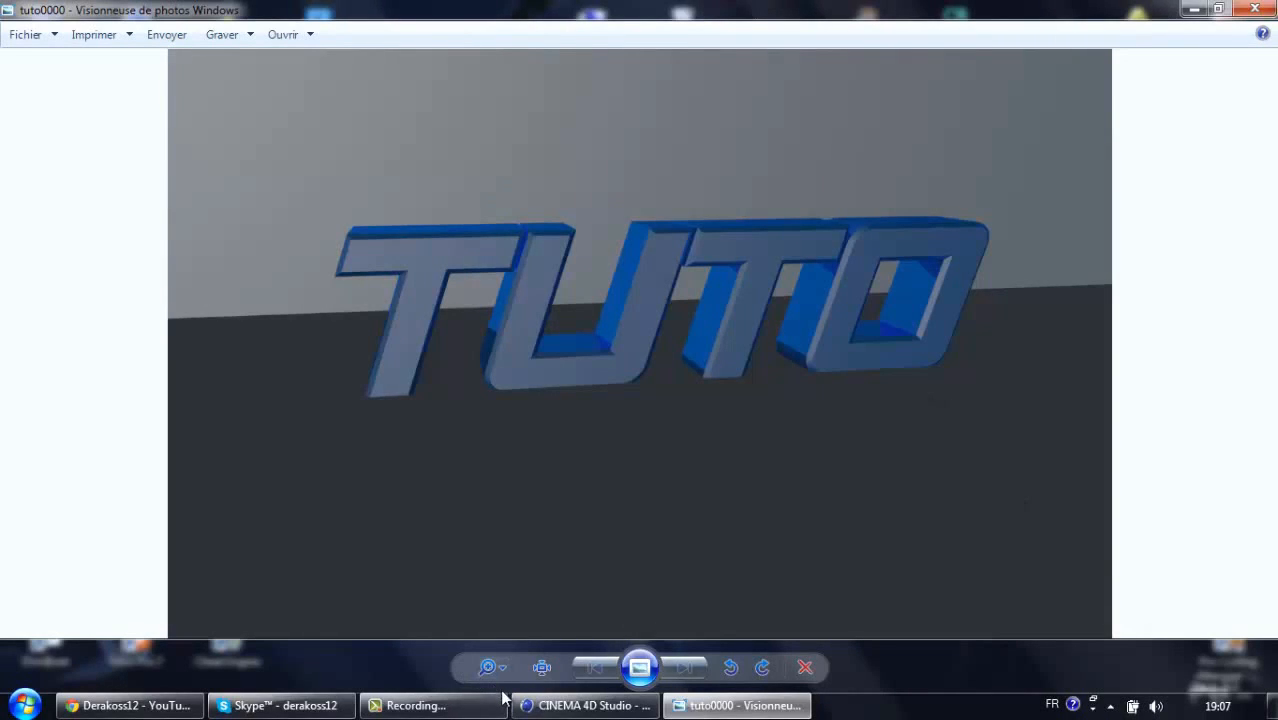
click(1254, 9)
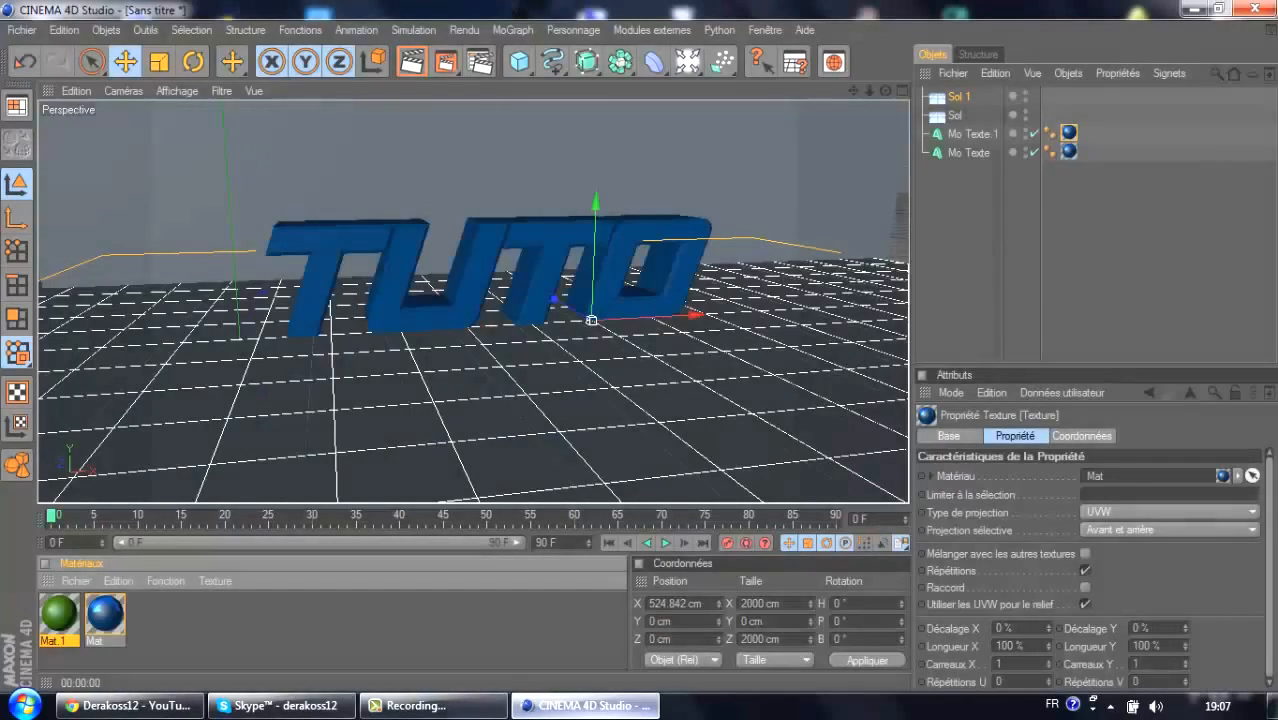
click(626, 705)
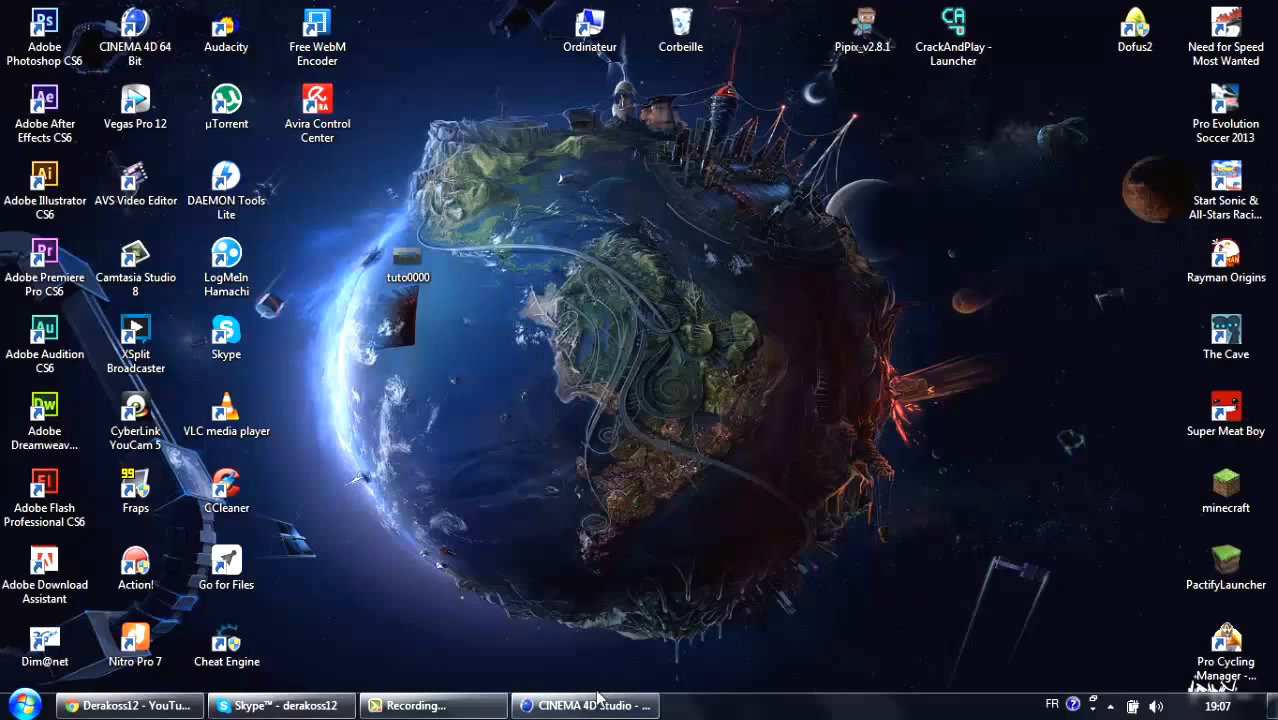
mouse_move(608, 708)
click(430, 705)
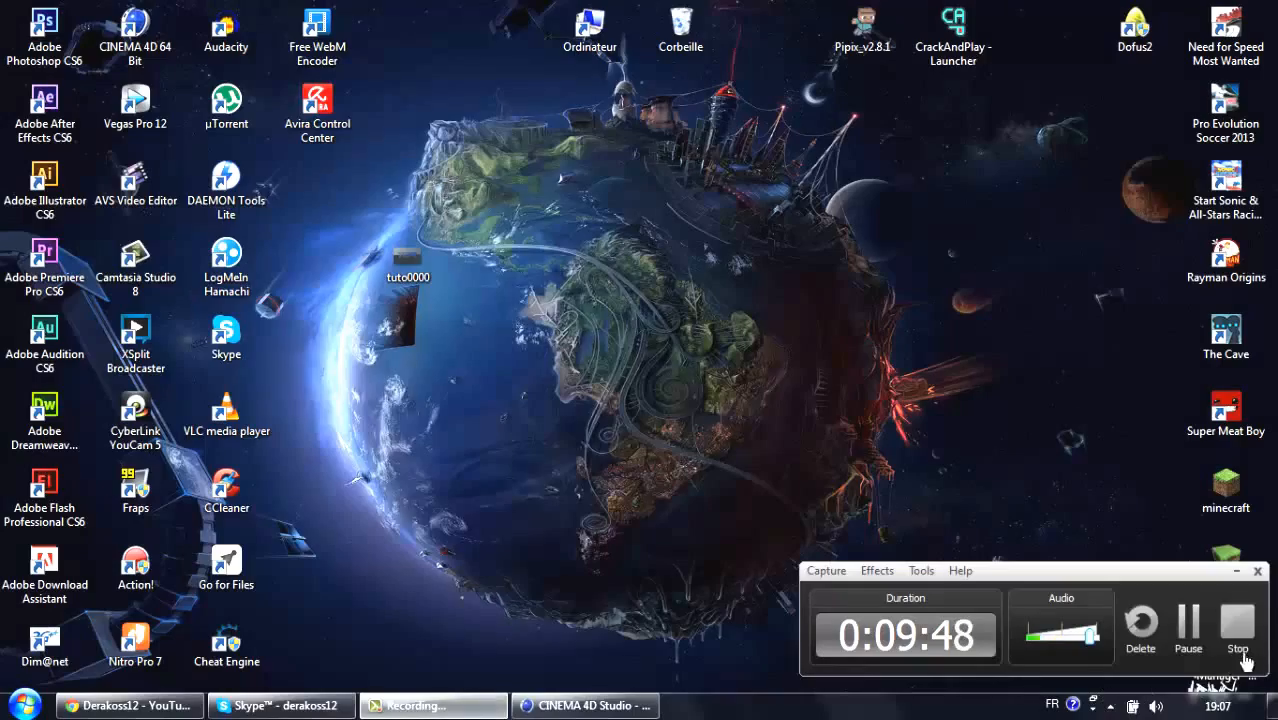